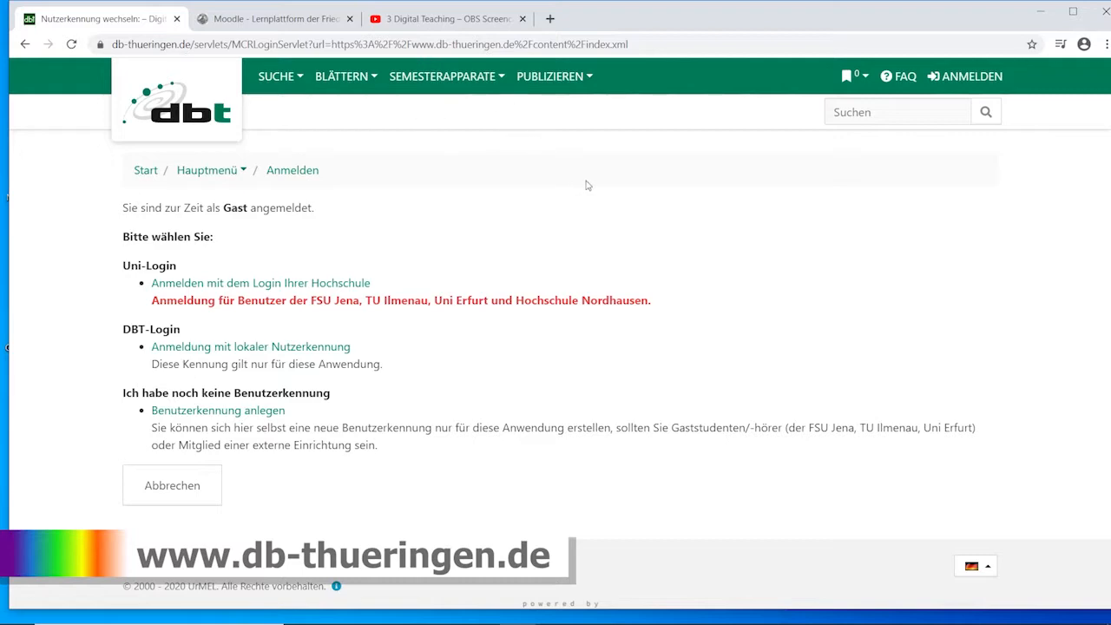
# Start the Uni-Login with the home institution's account and select Friedrich-Schiller-Universität Jena as the organisation.
pyautogui.scroll(-1, 549, 178)
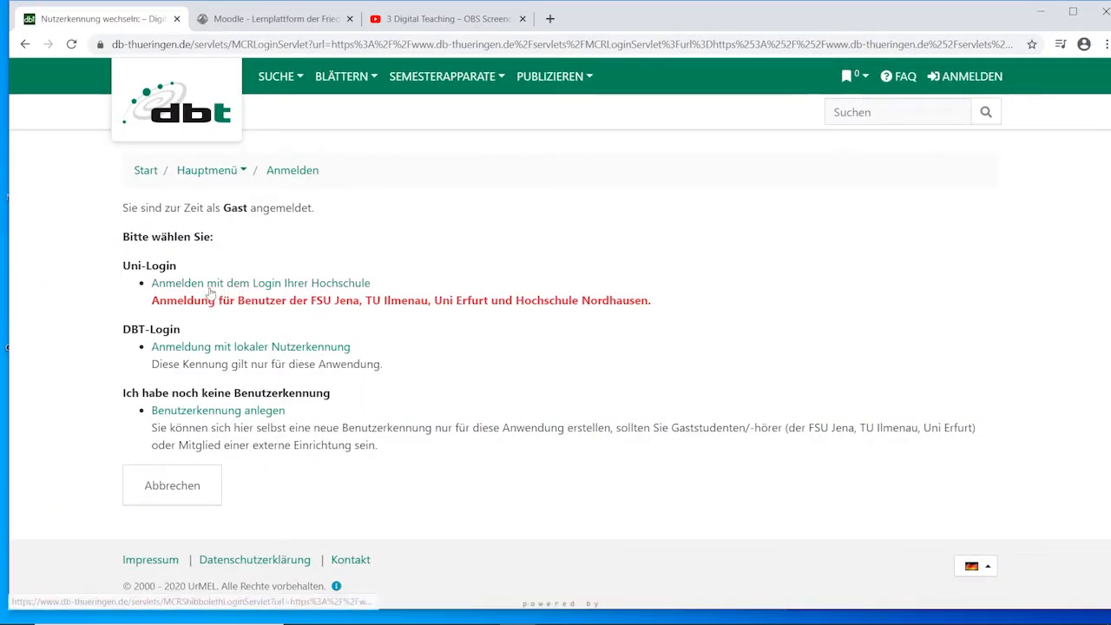
pyautogui.click(163, 283)
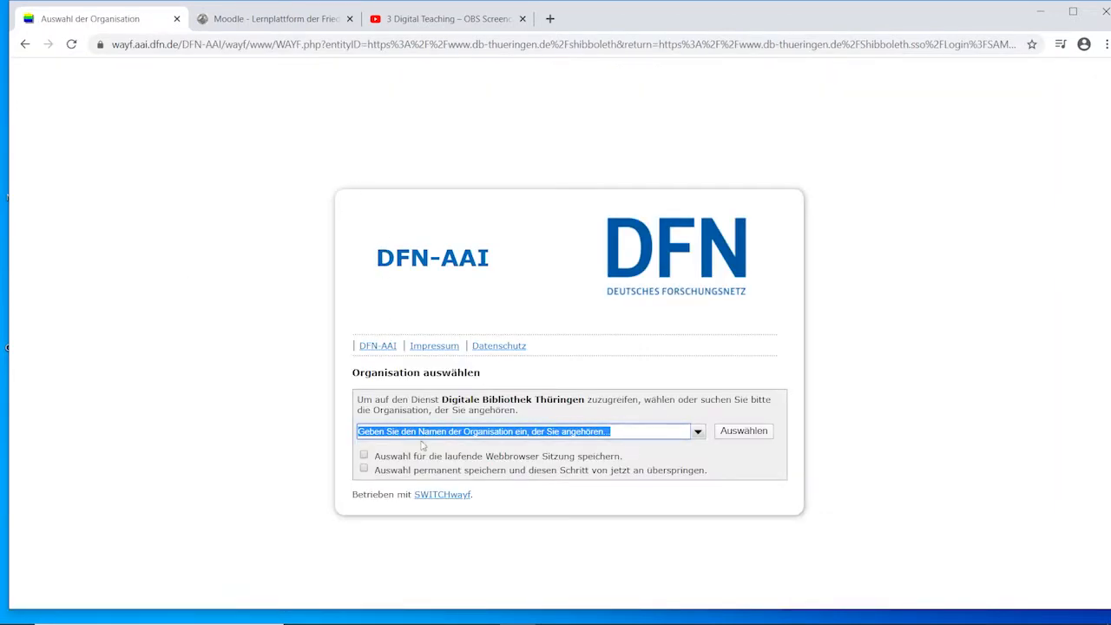
pyautogui.click(698, 430)
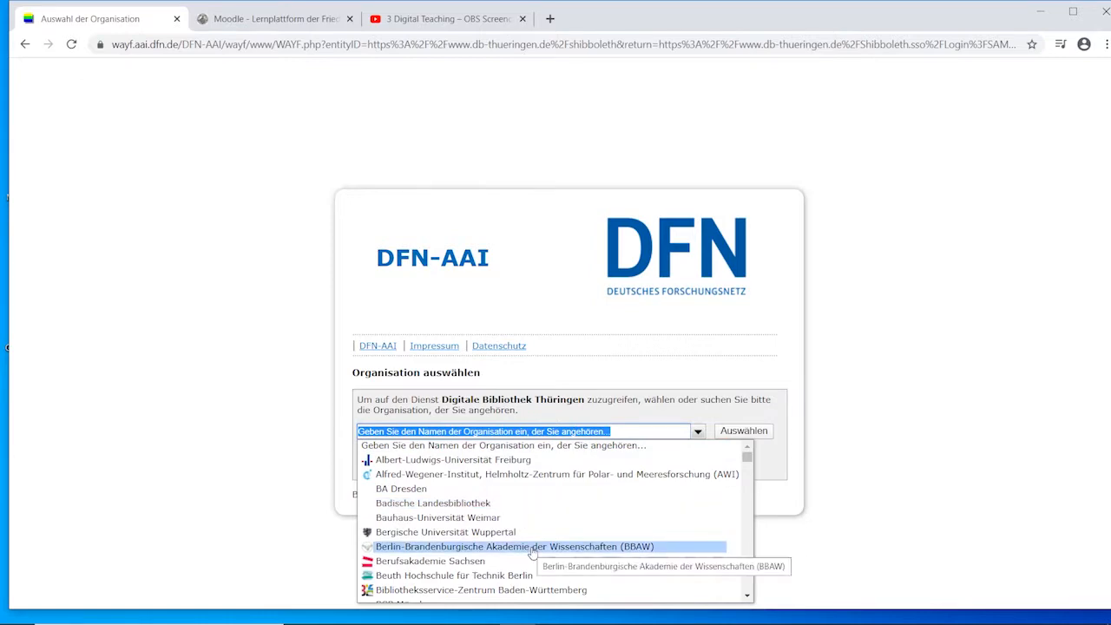
pyautogui.write('frie')
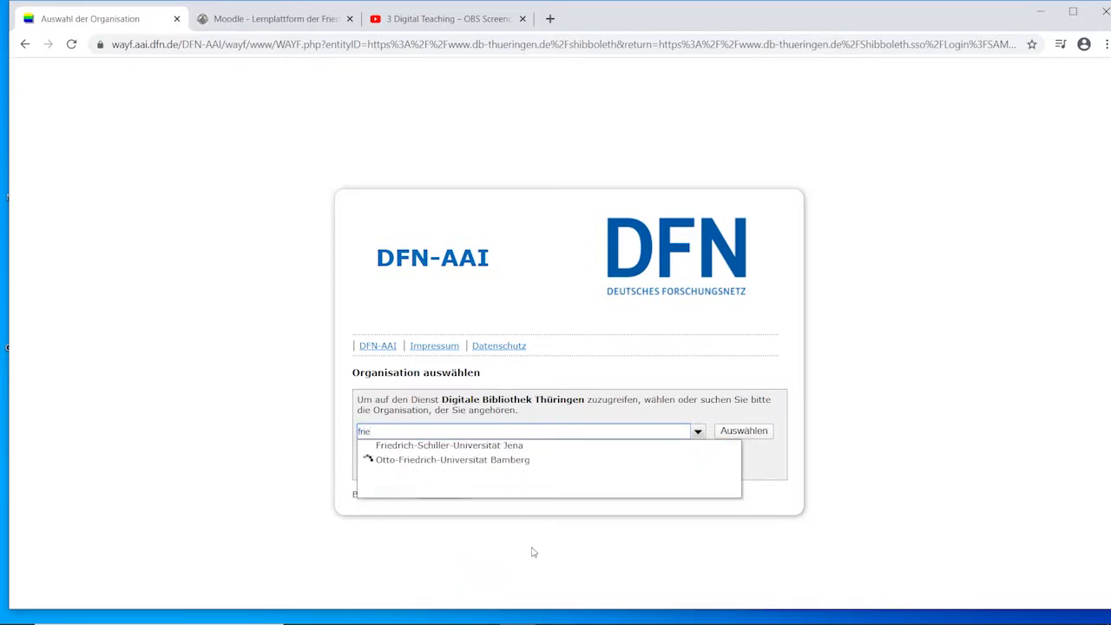
pyautogui.click(532, 446)
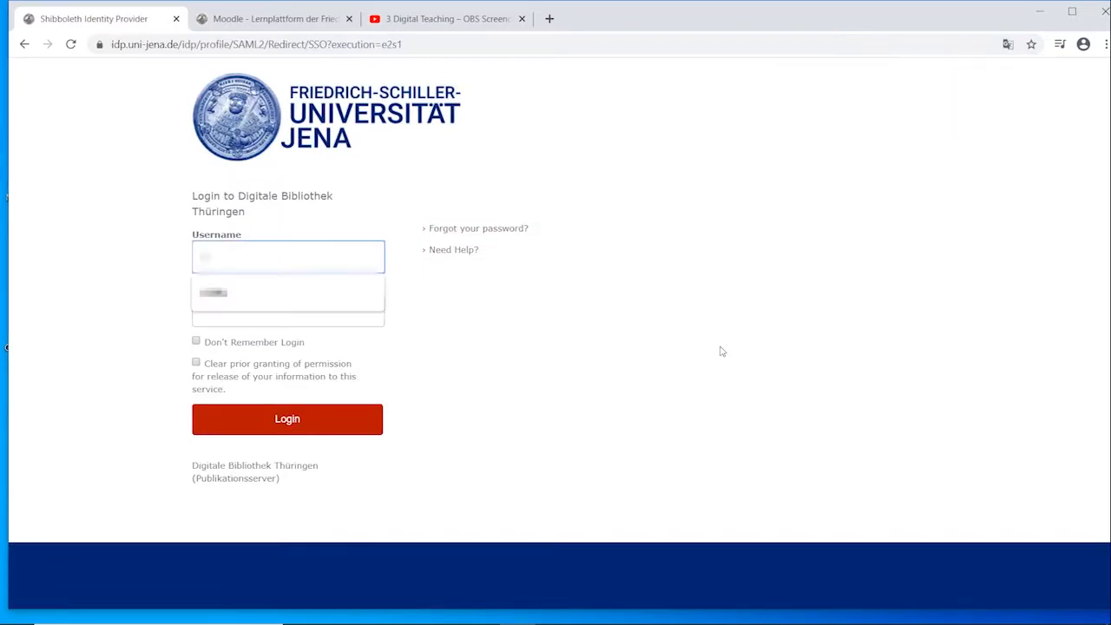
# Fill in the account username, enter the account password and complete the login to Digitale Bibliothek Thüringen.
pyautogui.press('Down')
pyautogui.press('Return')
pyautogui.press('Tab')
pyautogui.write('•••')
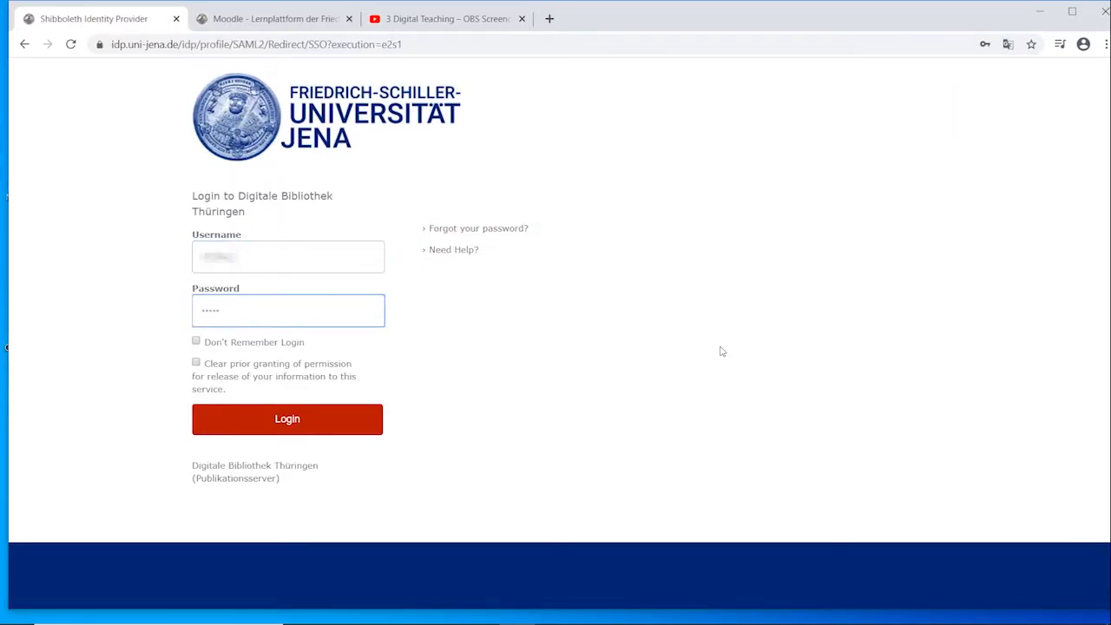
pyautogui.press('Return')
pyautogui.click(994, 280)
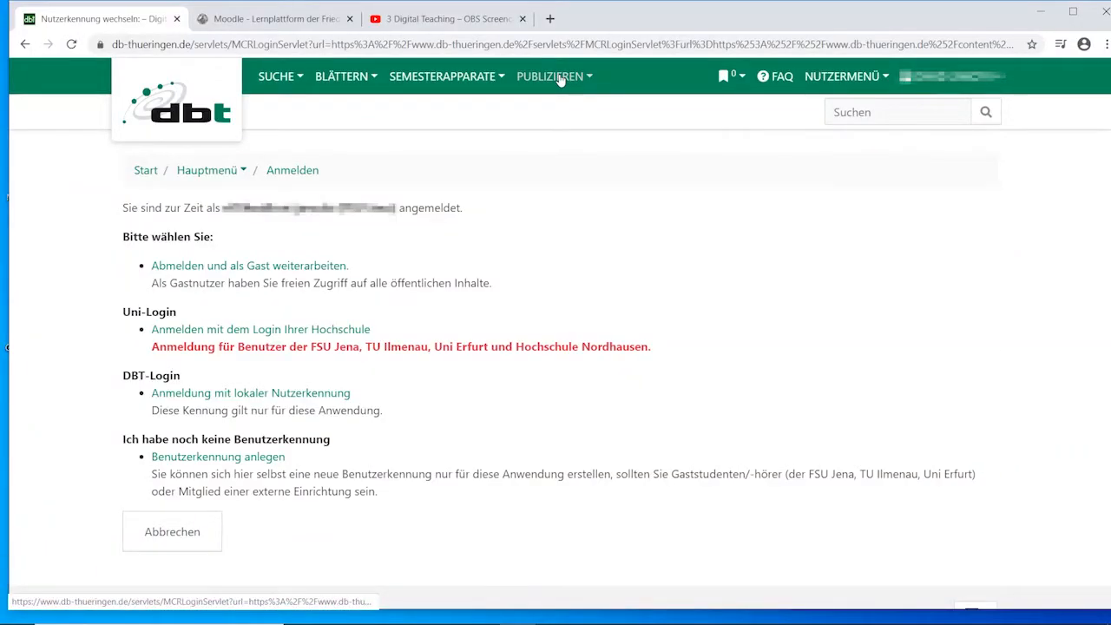
# Start a new document submission with the publication type Serie and continue to its entry form.
pyautogui.click(560, 77)
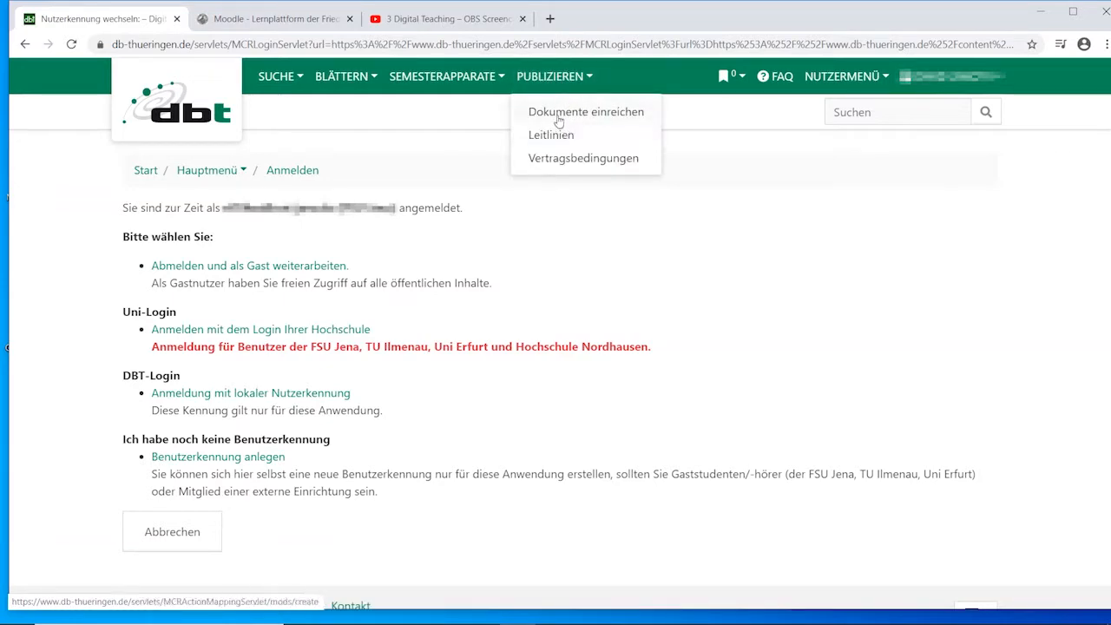
pyautogui.click(550, 115)
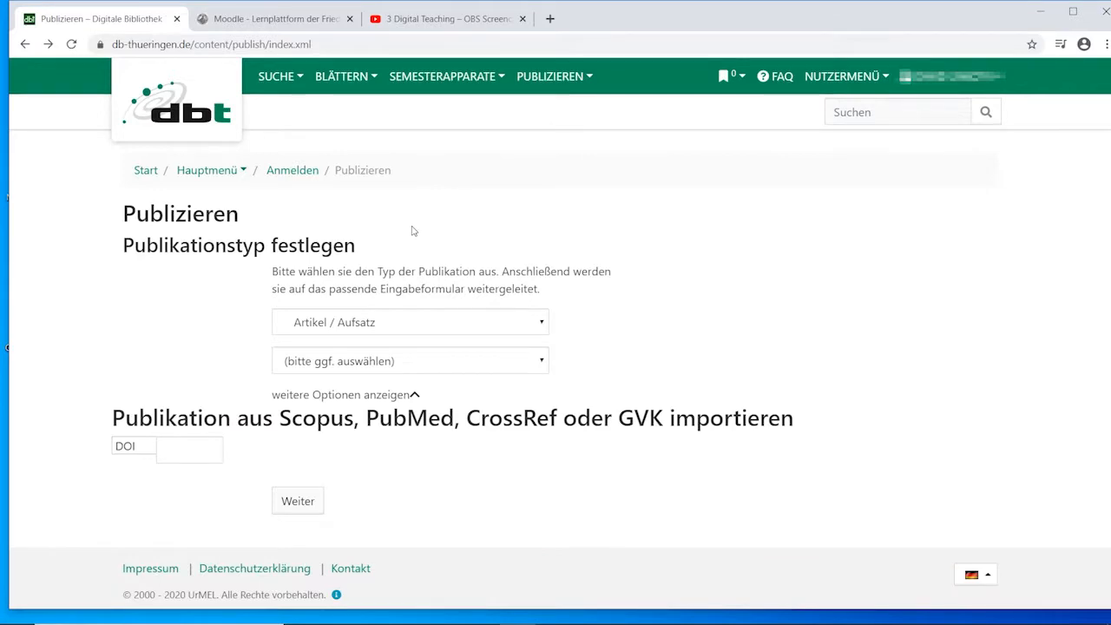
pyautogui.click(349, 326)
pyautogui.scroll(-6, 346, 269)
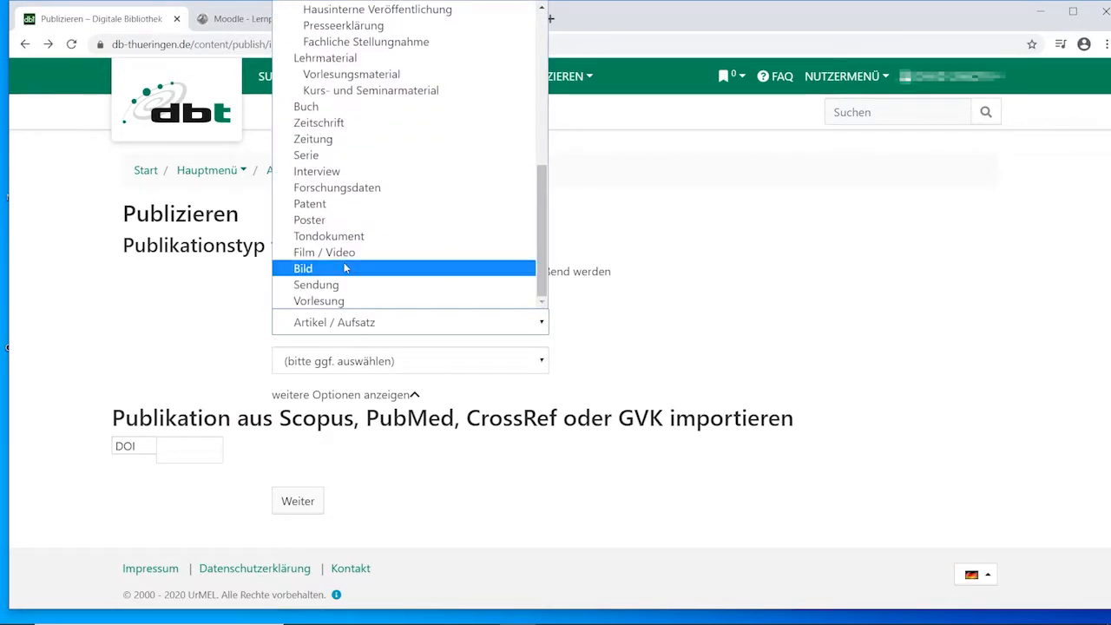
pyautogui.click(335, 160)
pyautogui.click(312, 462)
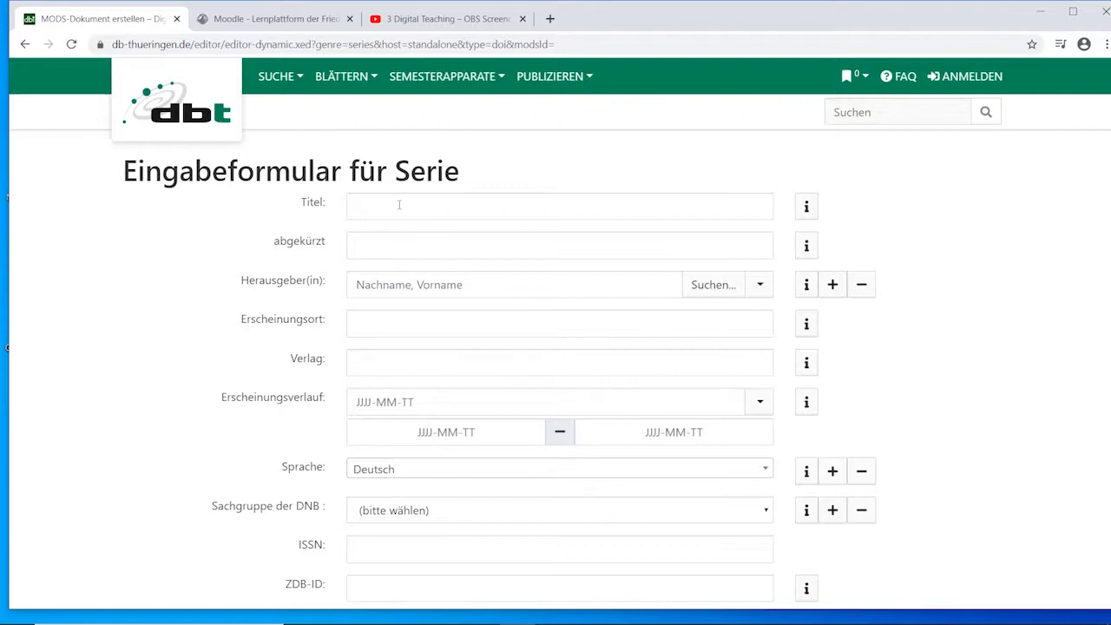
# Enter "test 1" as the series title and set the Sachgruppe der DNB to 000 Allgemeines, Wissenschaft.
pyautogui.click(400, 205)
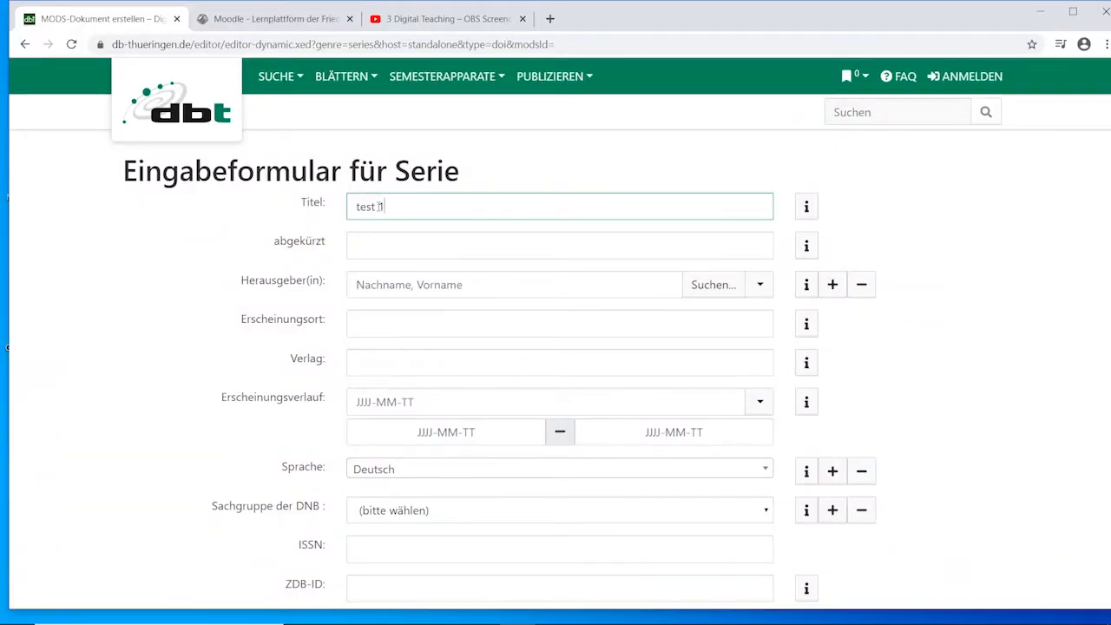
pyautogui.scroll(-1, 379, 205)
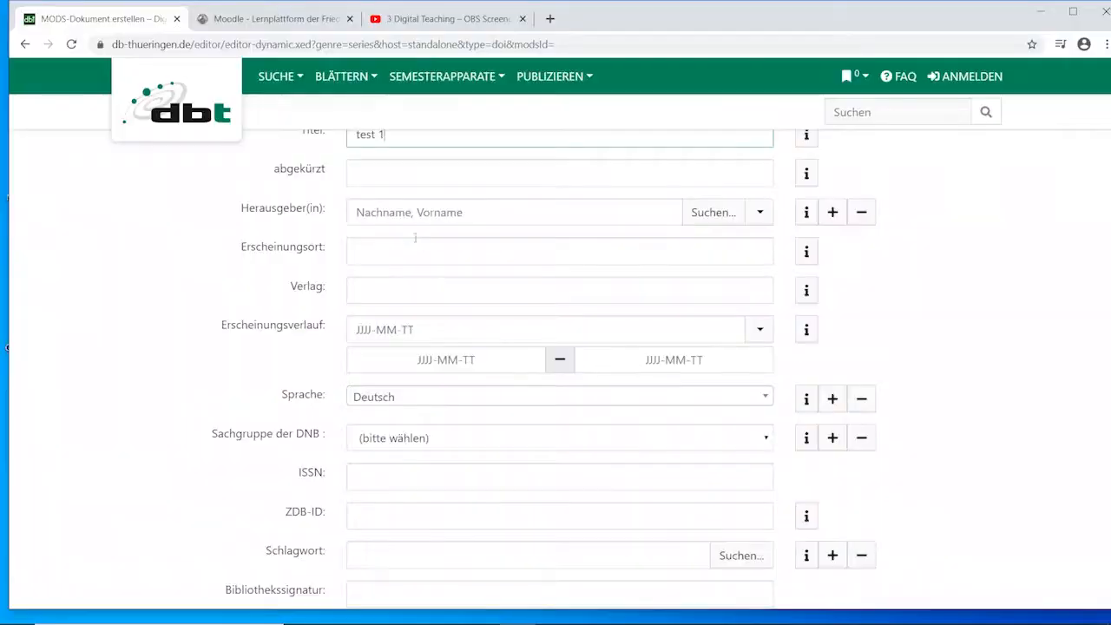
pyautogui.scroll(-1, 323, 344)
pyautogui.scroll(-1, 339, 330)
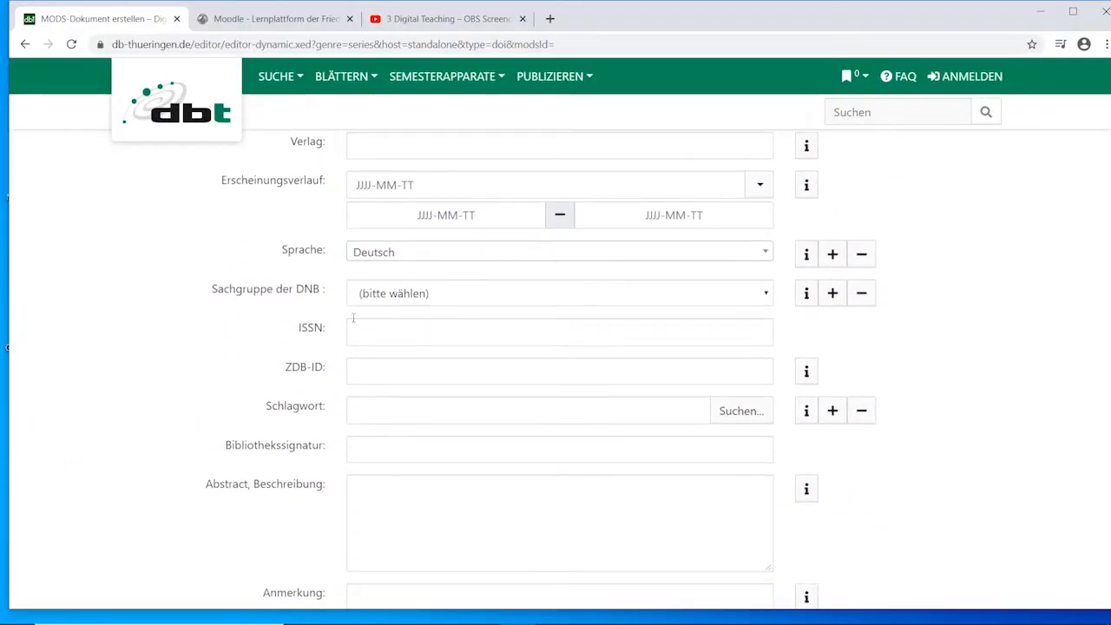
pyautogui.click(403, 295)
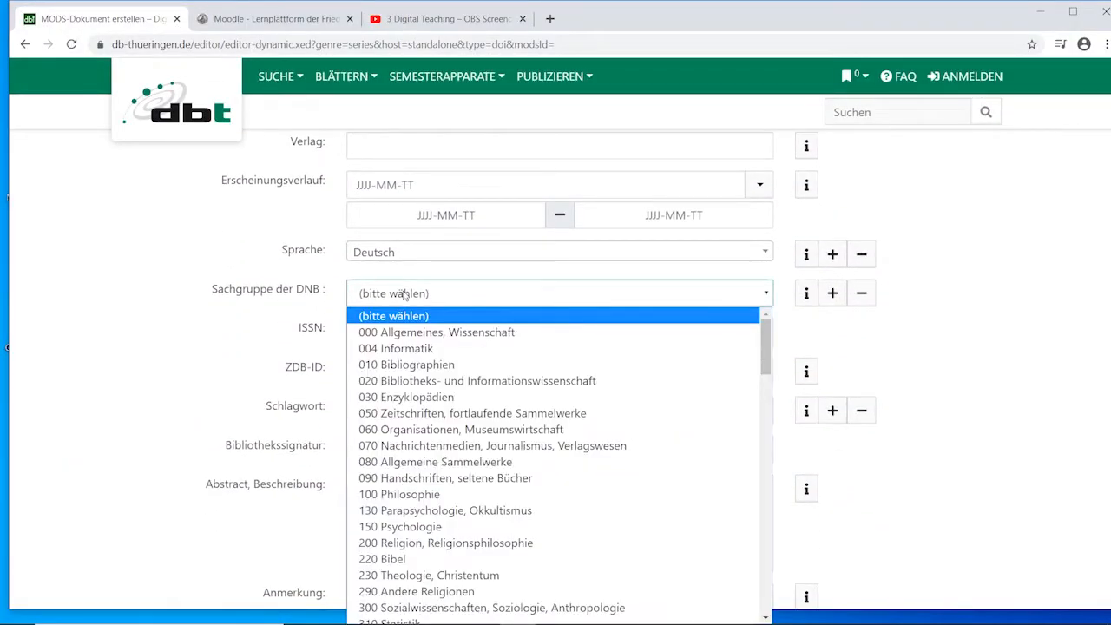
pyautogui.click(436, 332)
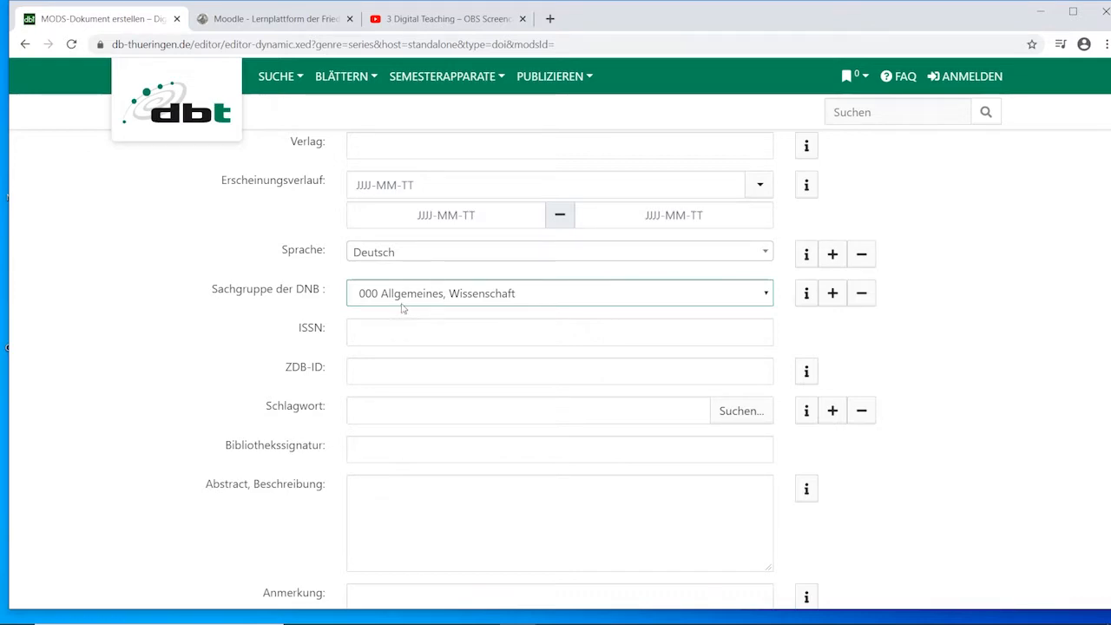
# Agree to the publication contract with "Ich stimme zu" and save the series entry.
pyautogui.scroll(-5, 401, 309)
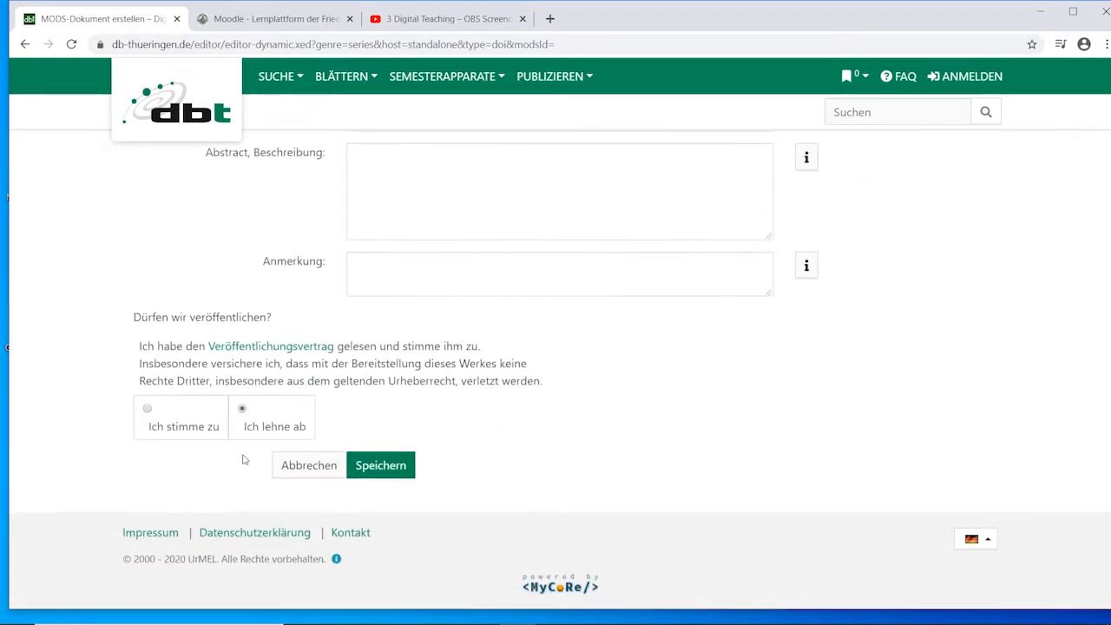
pyautogui.click(149, 410)
pyautogui.click(376, 466)
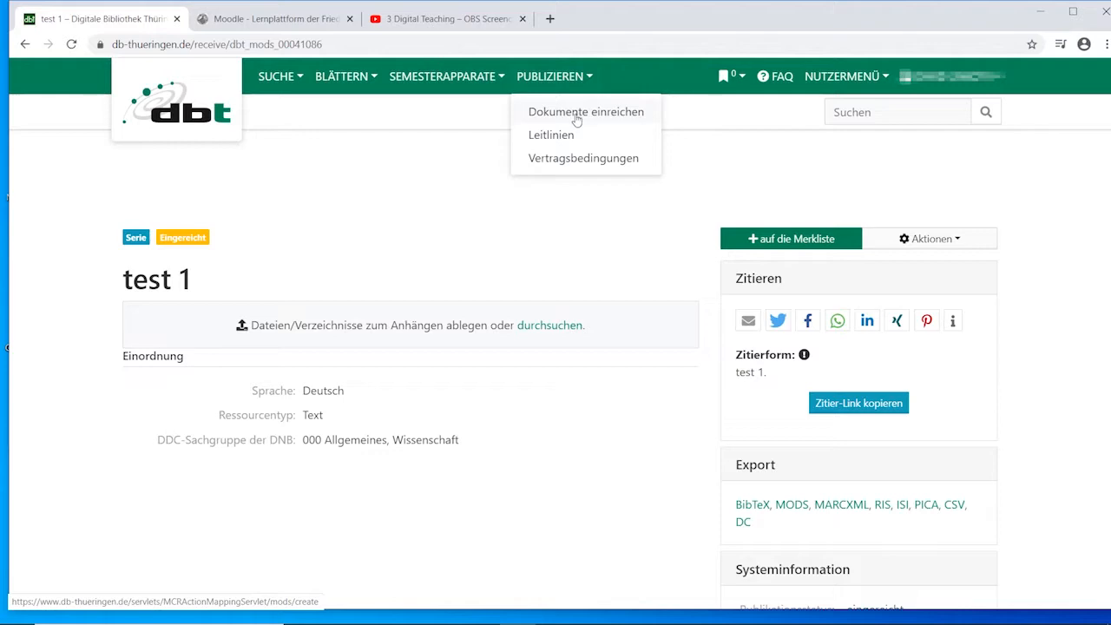
# Start another document submission with the type Film / Video within Vorlesung and continue to its entry form.
pyautogui.click(576, 114)
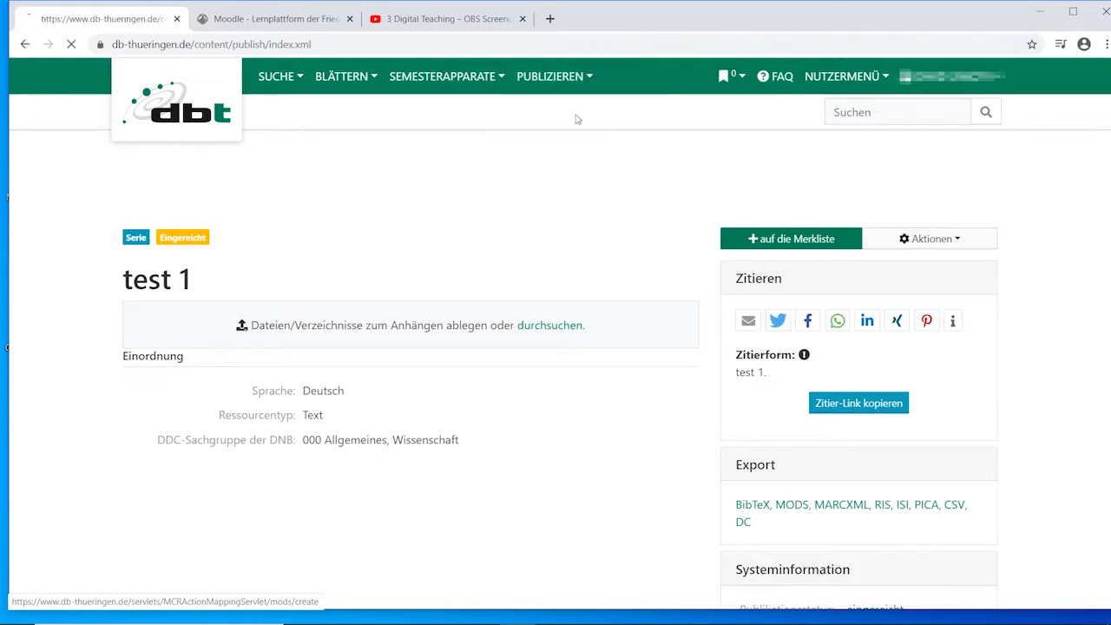
pyautogui.click(397, 278)
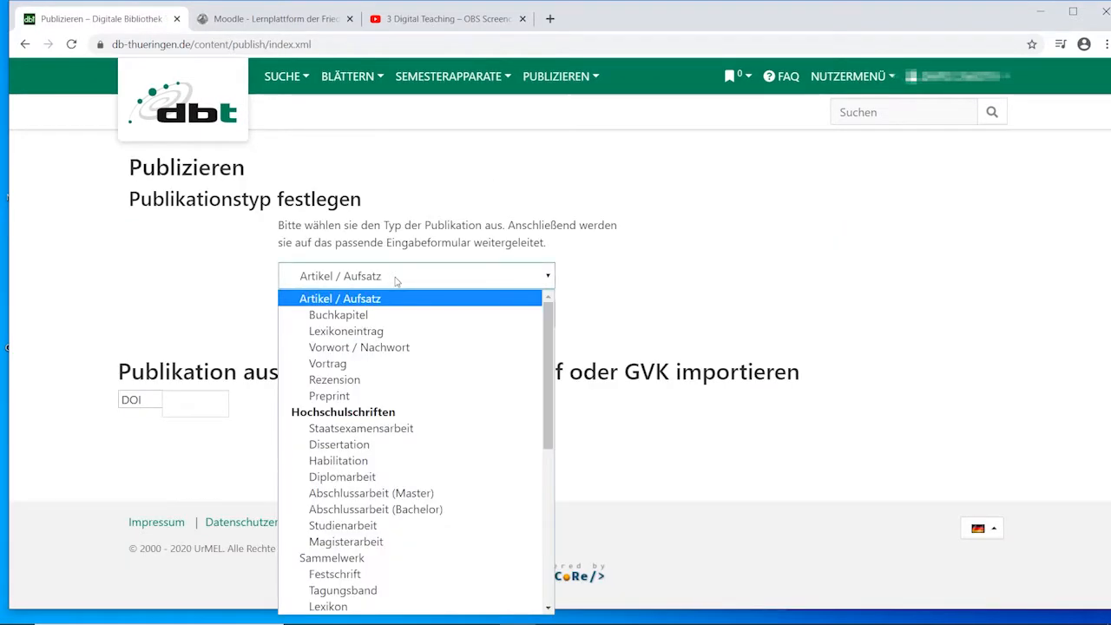
pyautogui.scroll(-5, 392, 338)
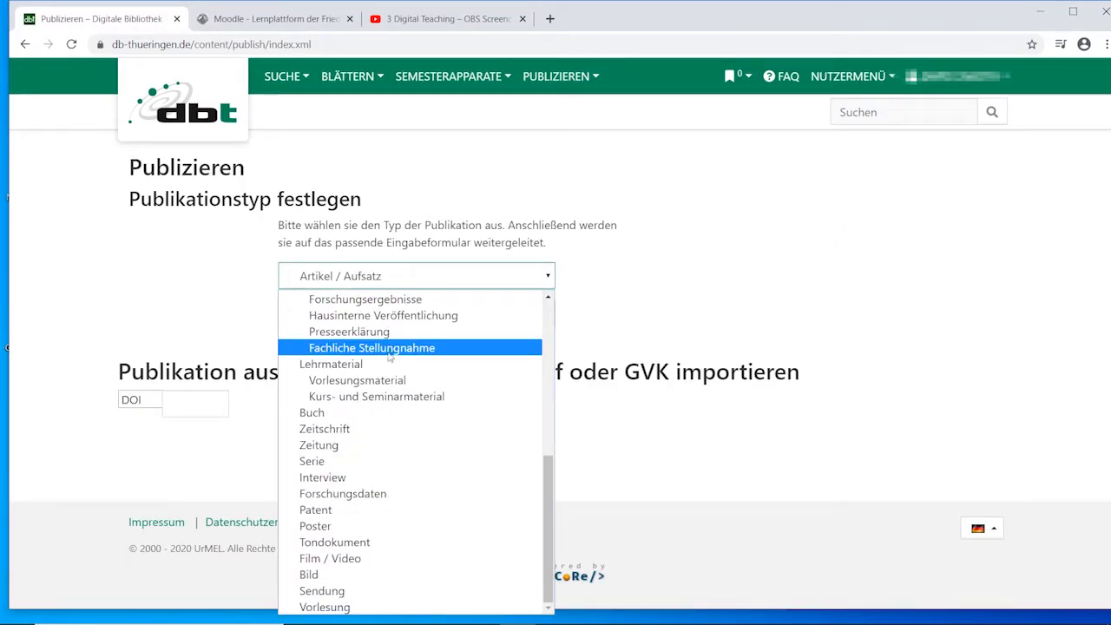
pyautogui.click(375, 560)
pyautogui.click(327, 320)
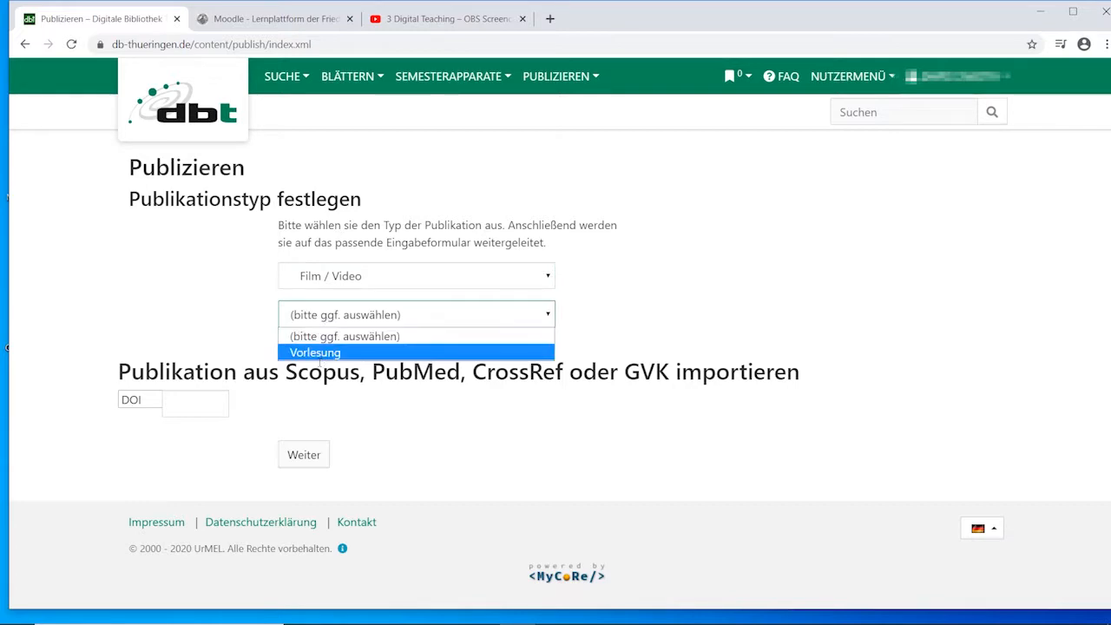
pyautogui.click(318, 354)
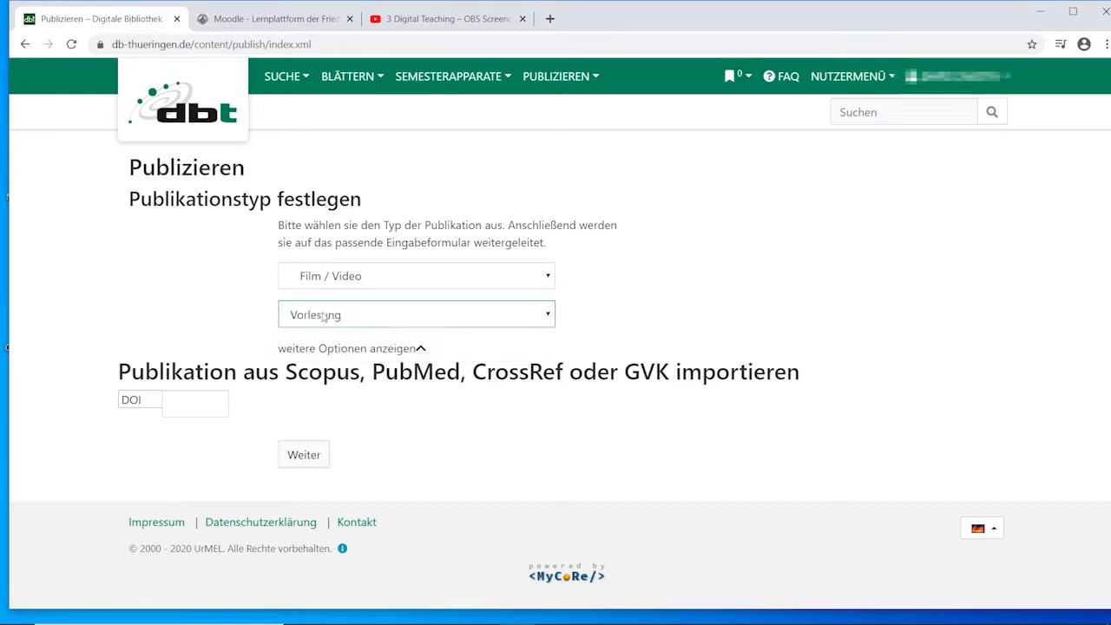
pyautogui.click(318, 455)
# Set the video's title to "FSU Jena | ASP – Digital Teaching: 3 Record lectures as Screencast".
pyautogui.press('Down')
pyautogui.press('Down')
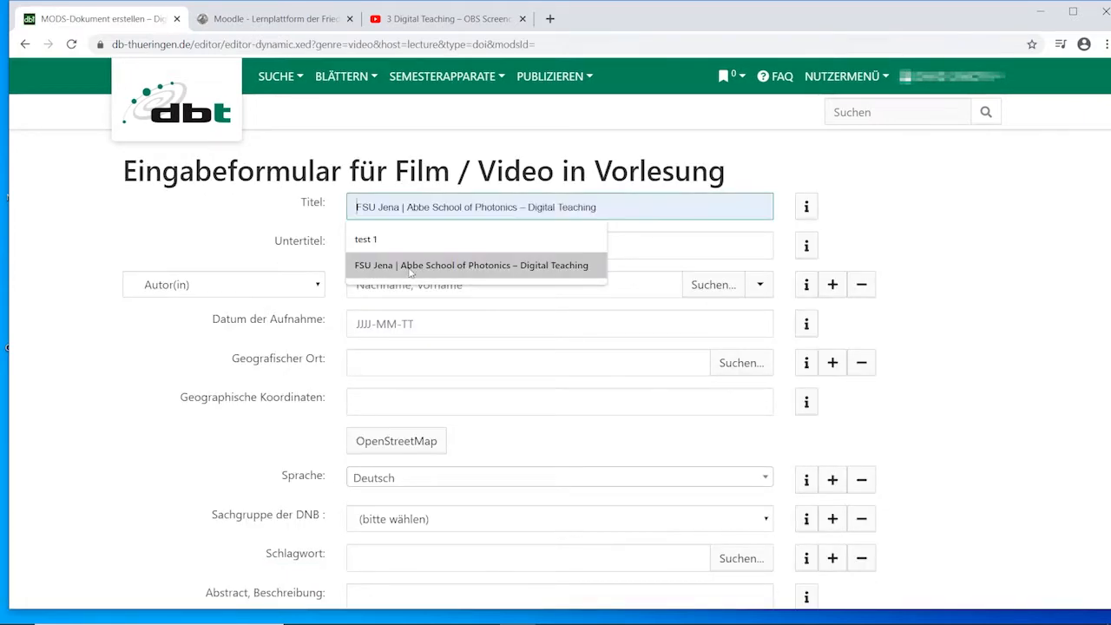
pyautogui.press('Return')
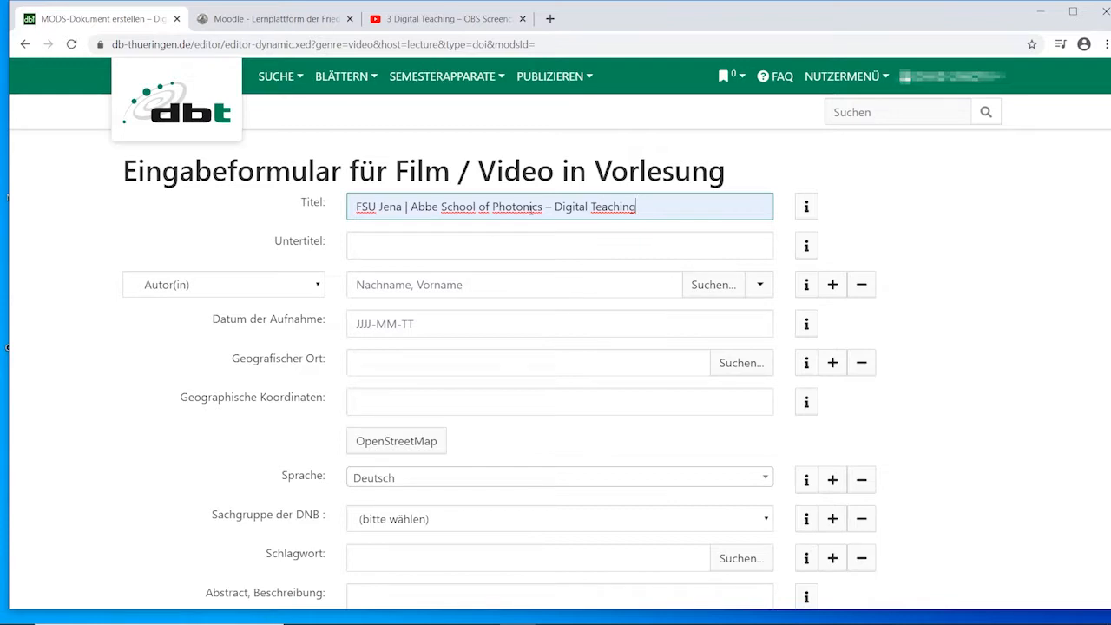
pyautogui.tripleClick(572, 207)
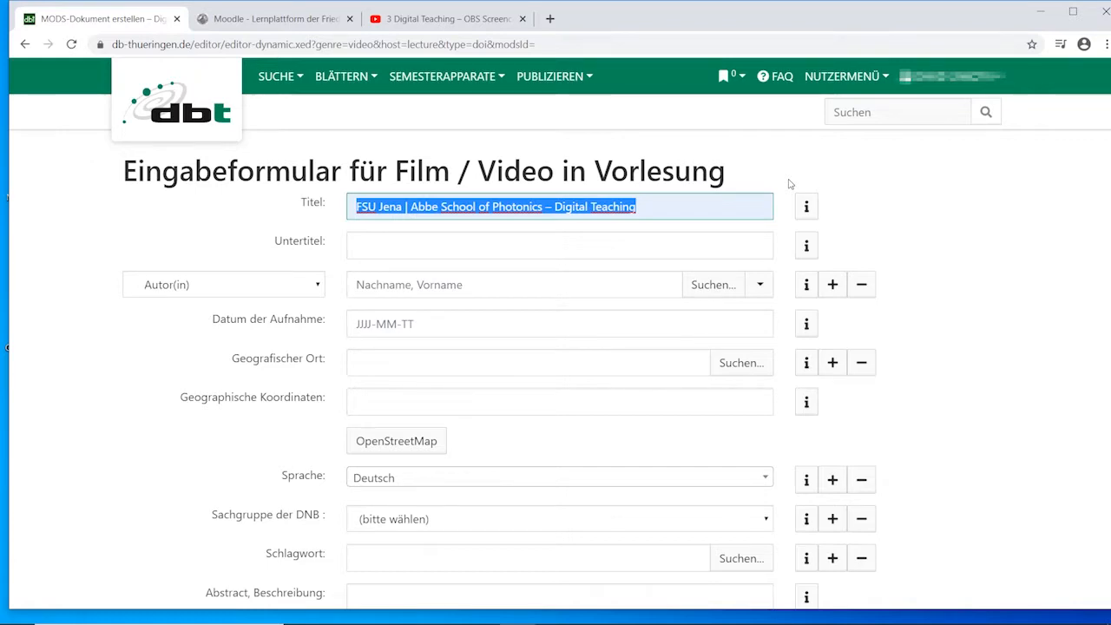
pyautogui.write('FSU Jena | ASP – Digital Teaching: 3 Record lectures as Screencast')
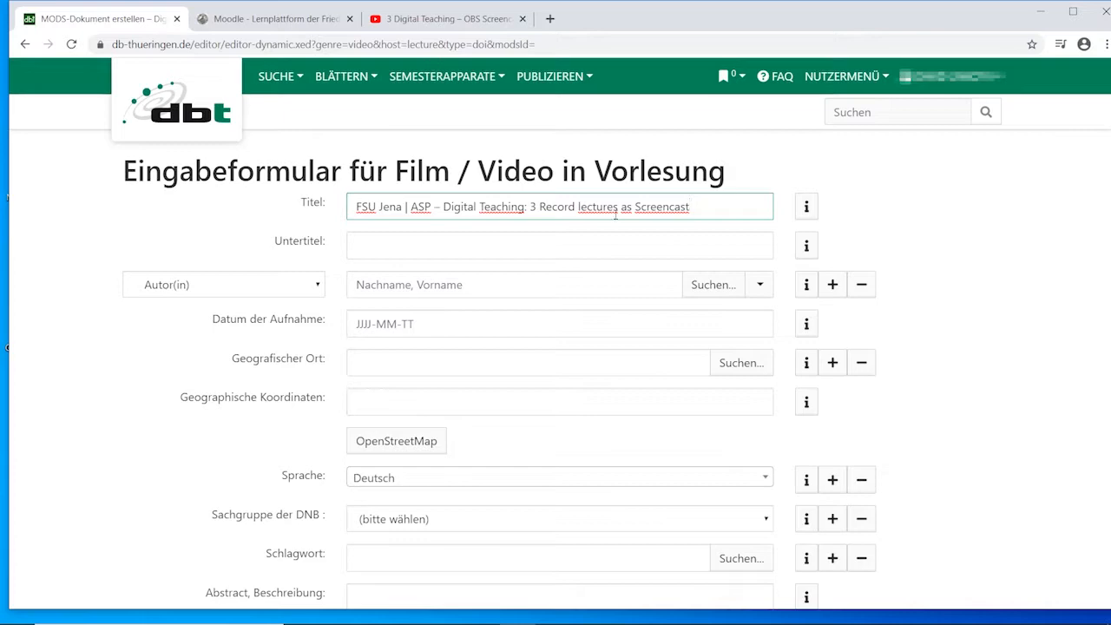
# Set the video's recording date (Datum der Aufnahme) to 2020-04.
pyautogui.scroll(-1, 473, 233)
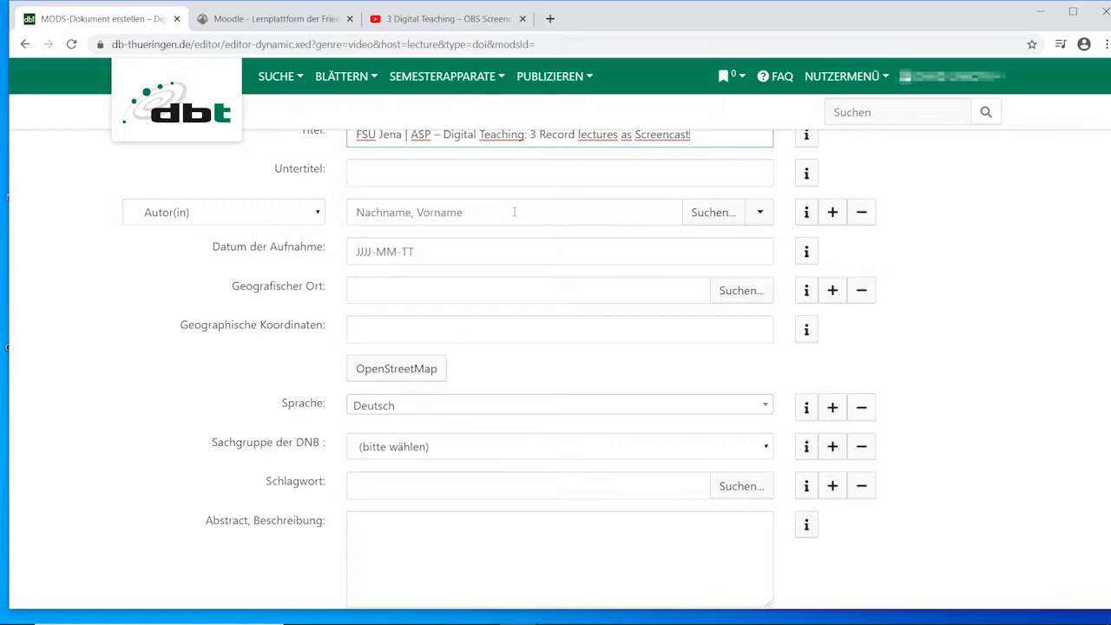
pyautogui.scroll(-1, 331, 227)
pyautogui.click(415, 174)
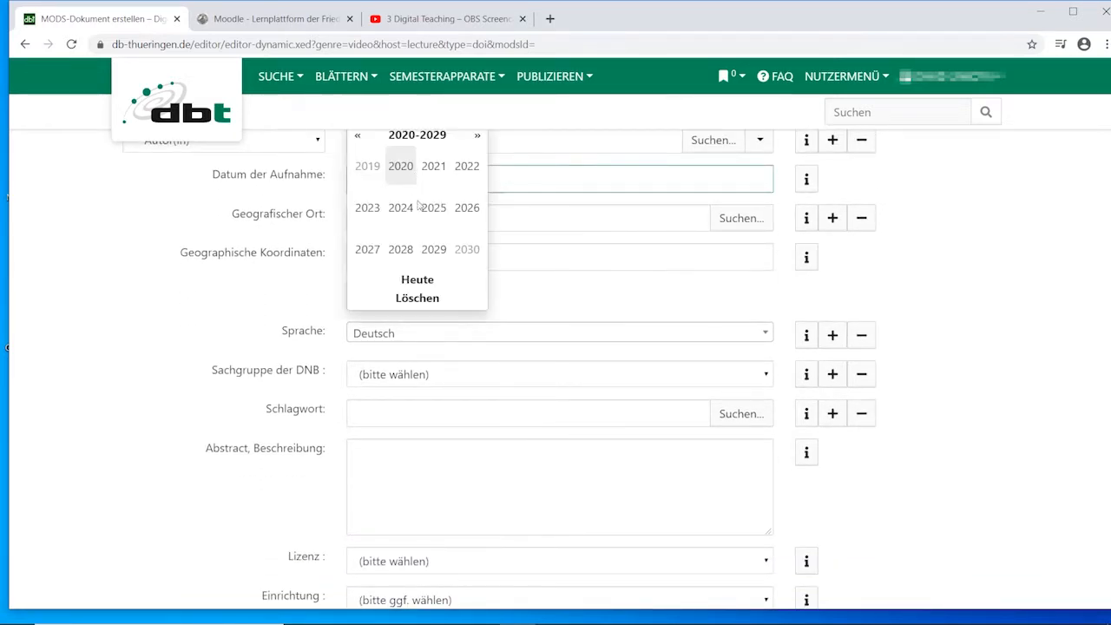
pyautogui.click(401, 166)
pyautogui.click(477, 176)
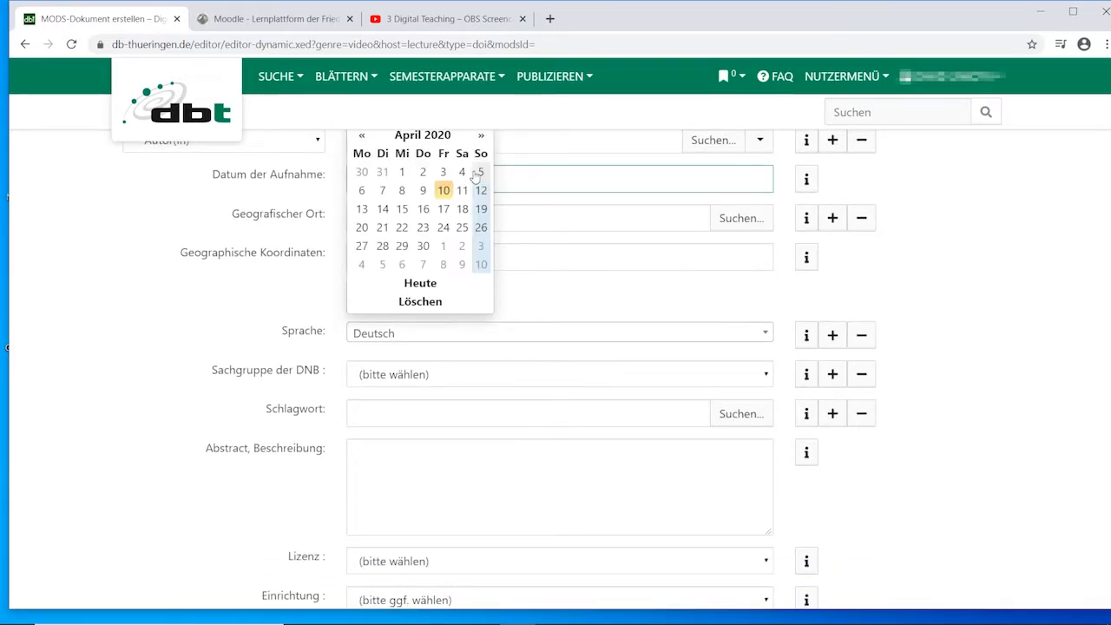
pyautogui.click(214, 242)
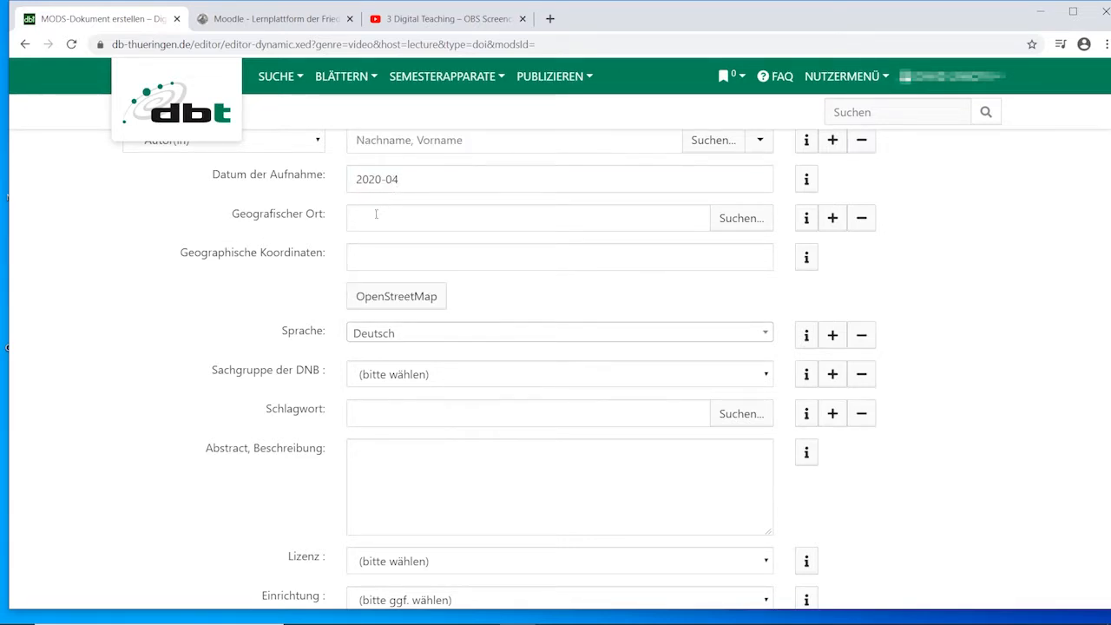
# Set the video's Sachgruppe der DNB to 600 Technik.
pyautogui.scroll(-1, 376, 215)
pyautogui.click(392, 309)
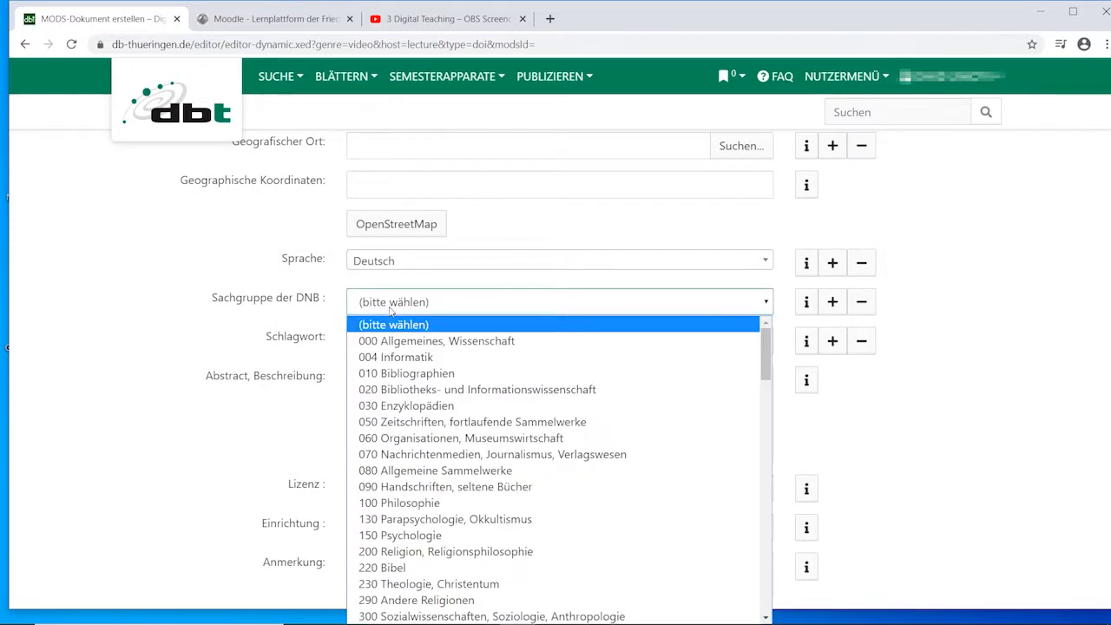
pyautogui.scroll(-7, 612, 398)
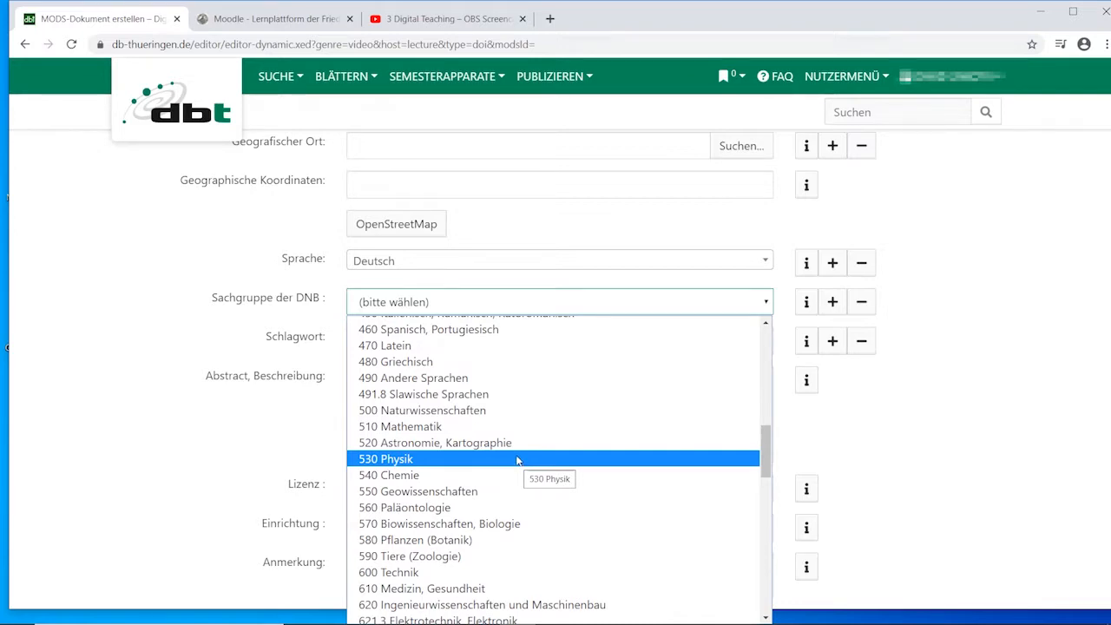
pyautogui.click(396, 573)
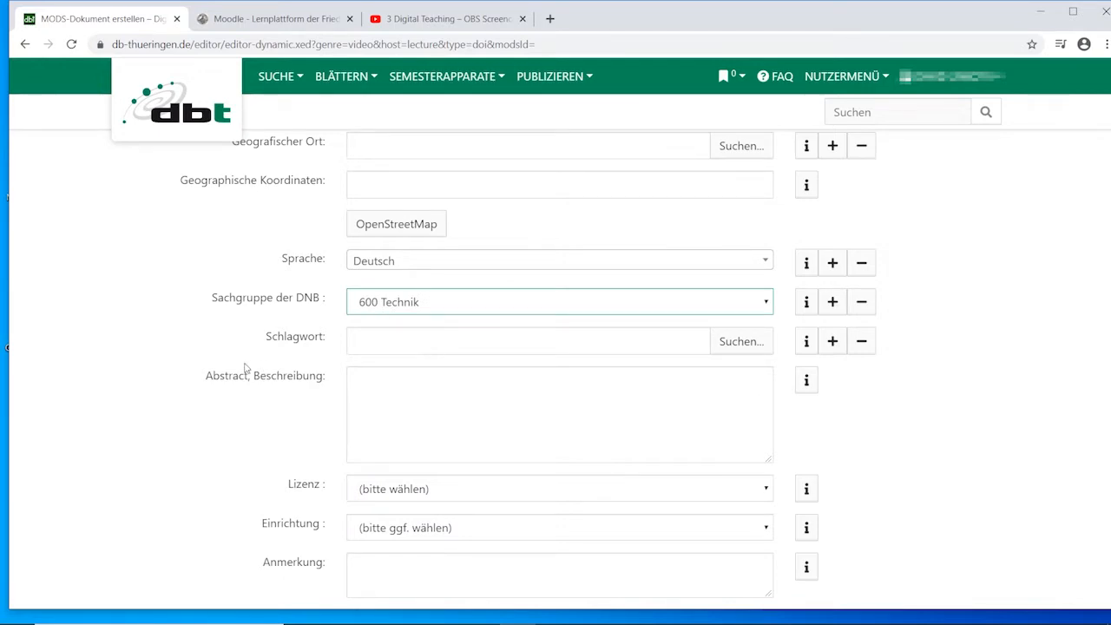
# Paste the description headed "3 Record lectures as Screencast" into the video's Abstract, Beschreibung field.
pyautogui.scroll(-2, 250, 365)
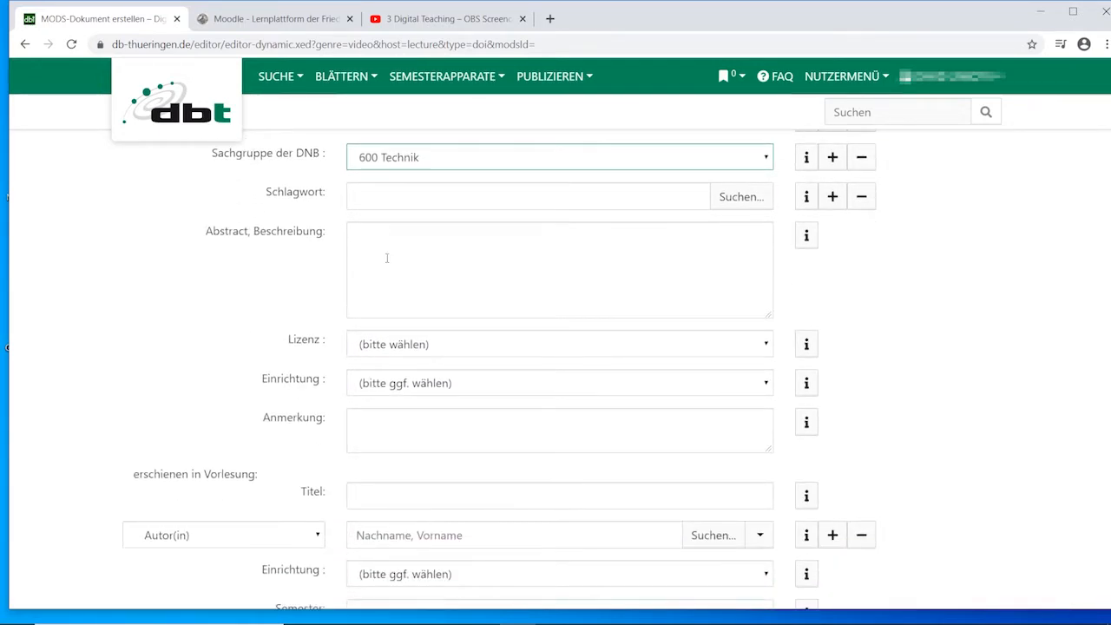
pyautogui.click(465, 234)
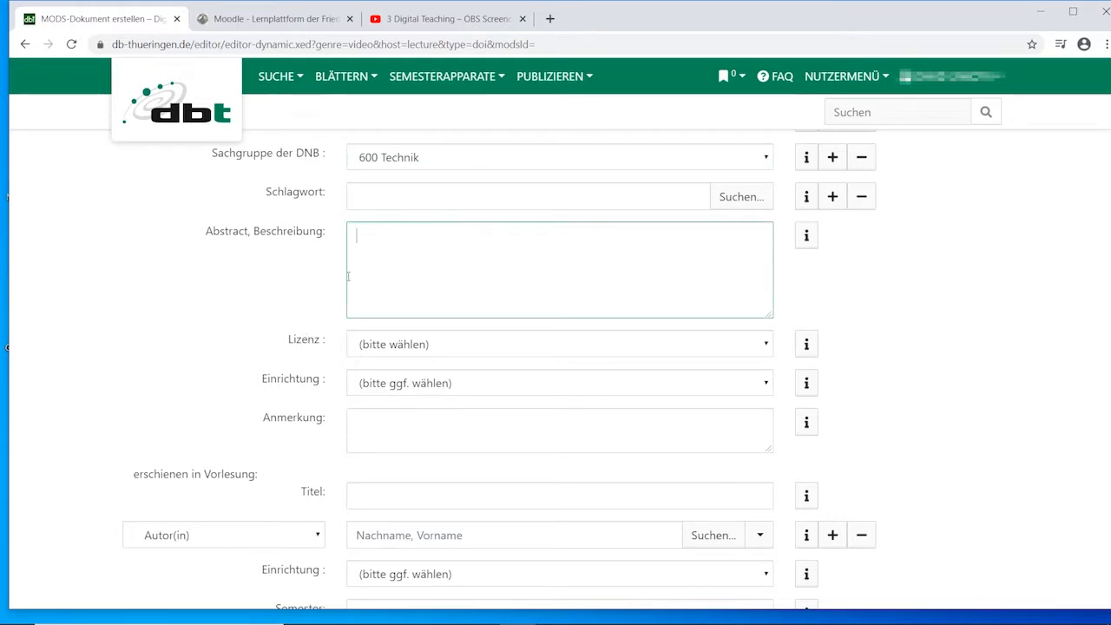
pyautogui.write('3 Record lectures as Screencast Learn how you record a lecture where you record everything that is on your screen e.g. presentation slides or software applications.')
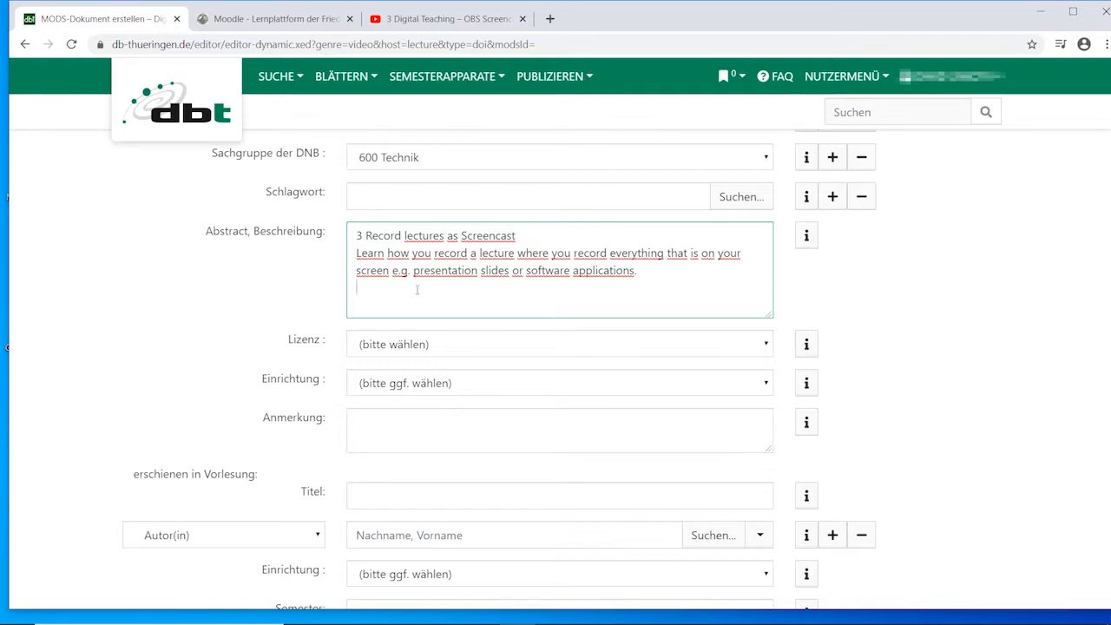
# Set the video's Lizenz to Alle Rechte vorbehalten.
pyautogui.scroll(-3, 403, 268)
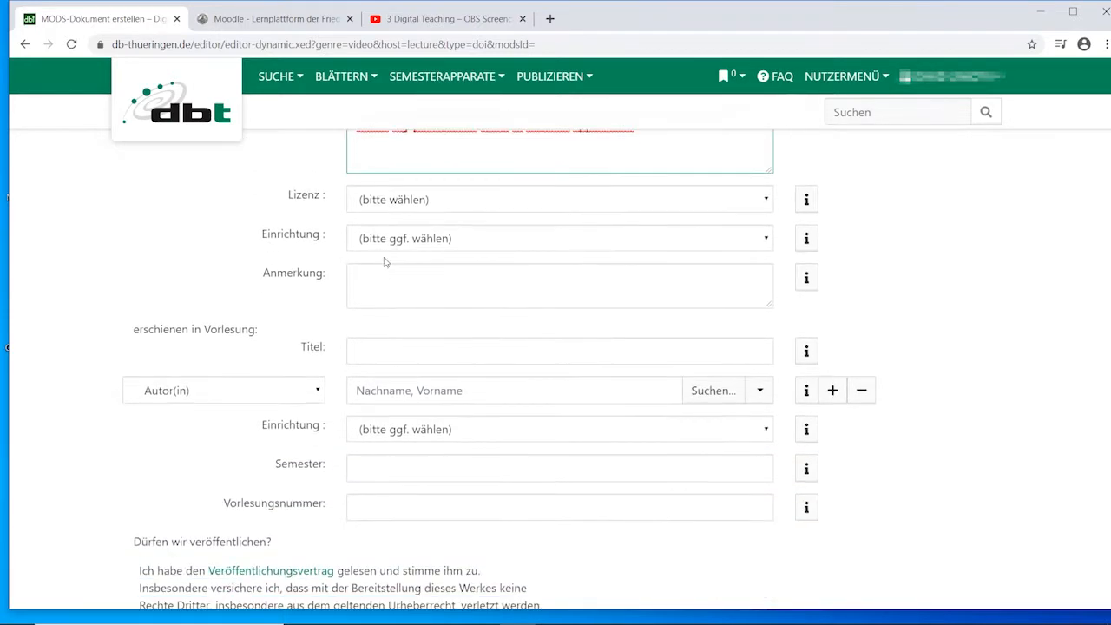
pyautogui.click(396, 200)
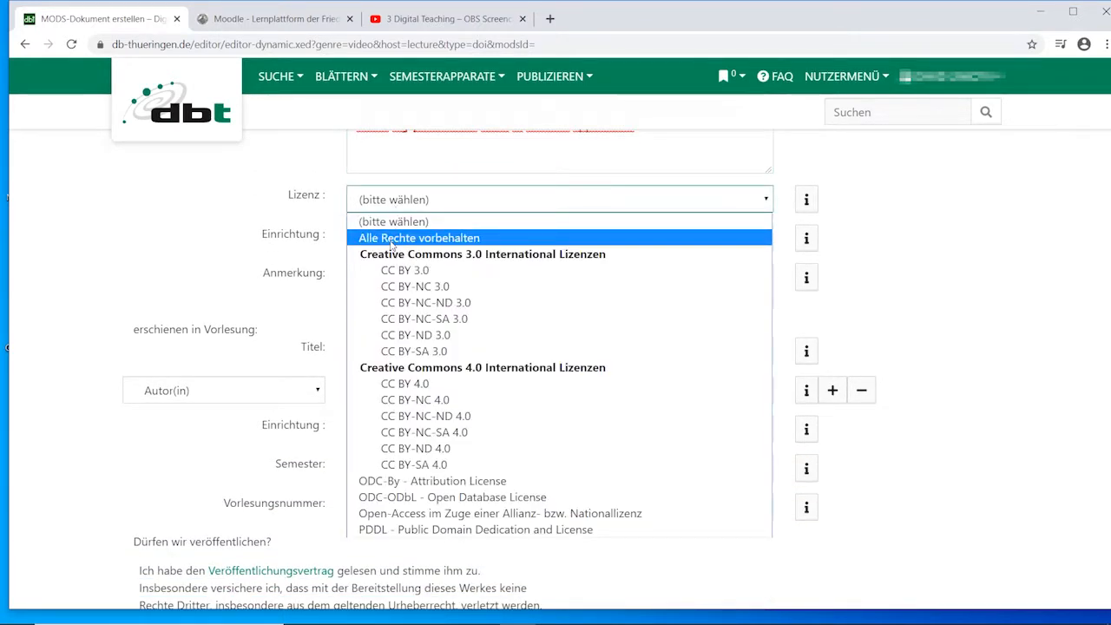
pyautogui.click(392, 239)
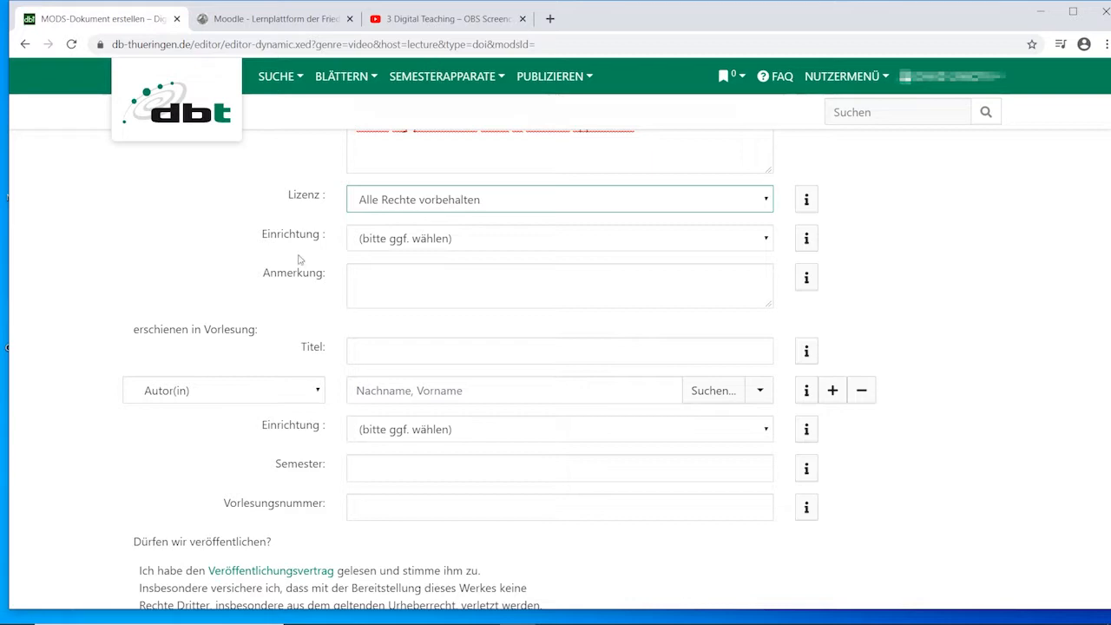
# Set the video's Einrichtung to Physikalisch-Astronomische Fakultät of the Friedrich-Schiller-Universität Jena.
pyautogui.click(382, 244)
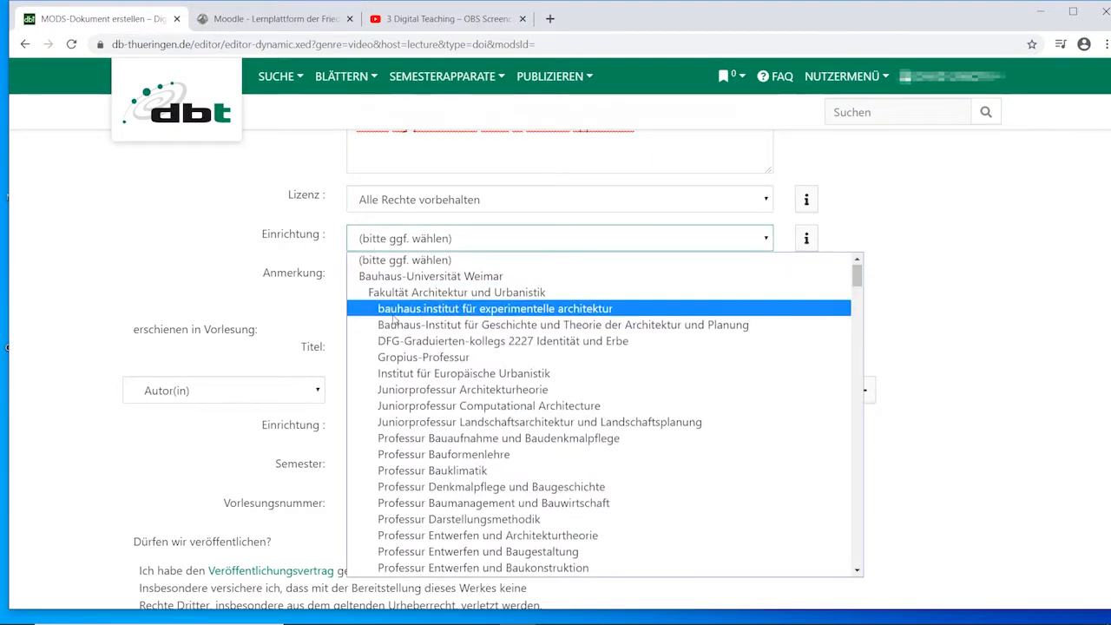
pyautogui.scroll(-20, 393, 321)
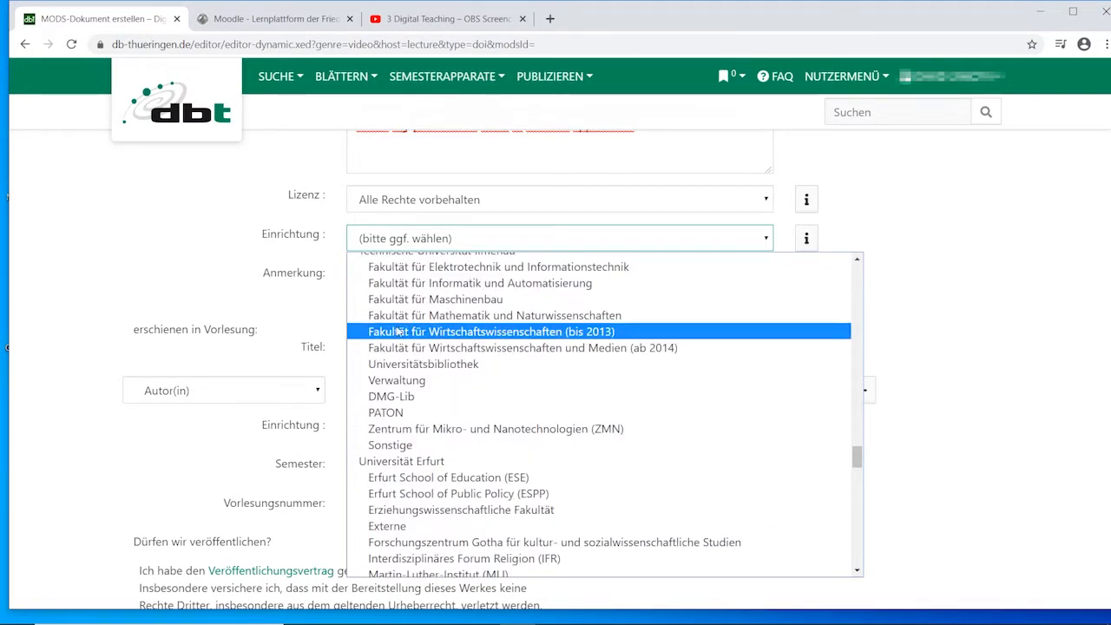
pyautogui.scroll(-15, 396, 325)
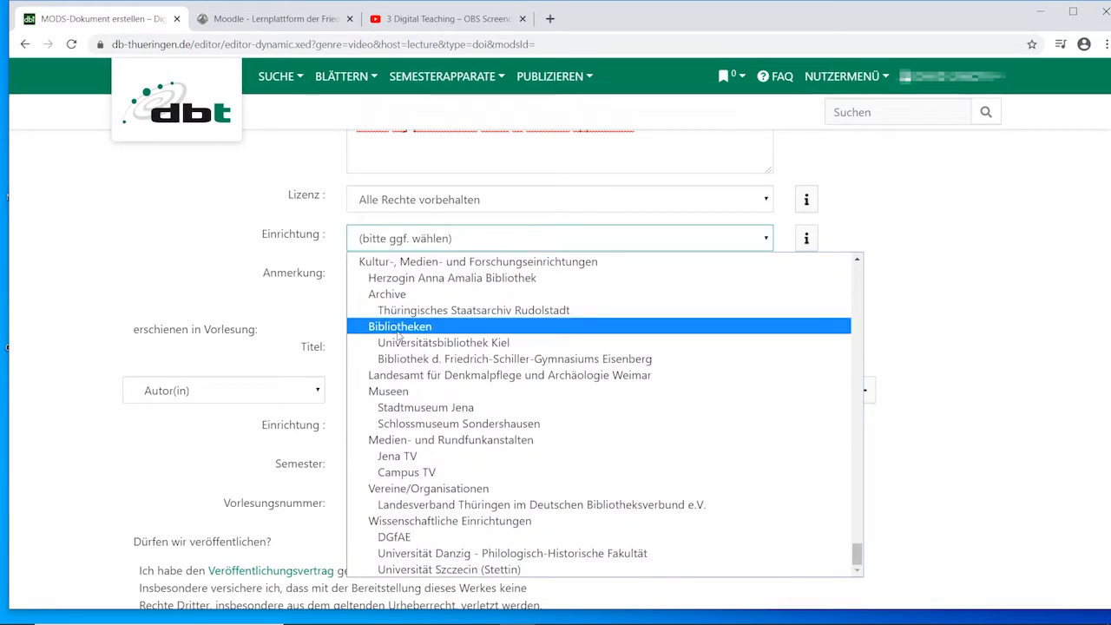
pyautogui.scroll(8, 399, 343)
pyautogui.scroll(5, 401, 343)
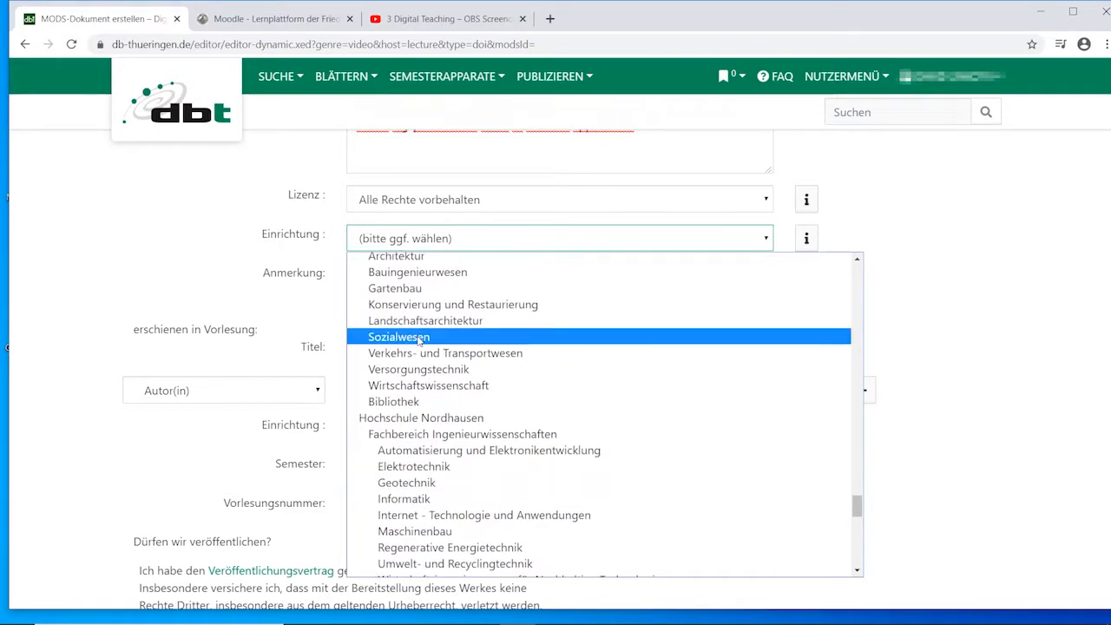
pyautogui.scroll(6, 420, 335)
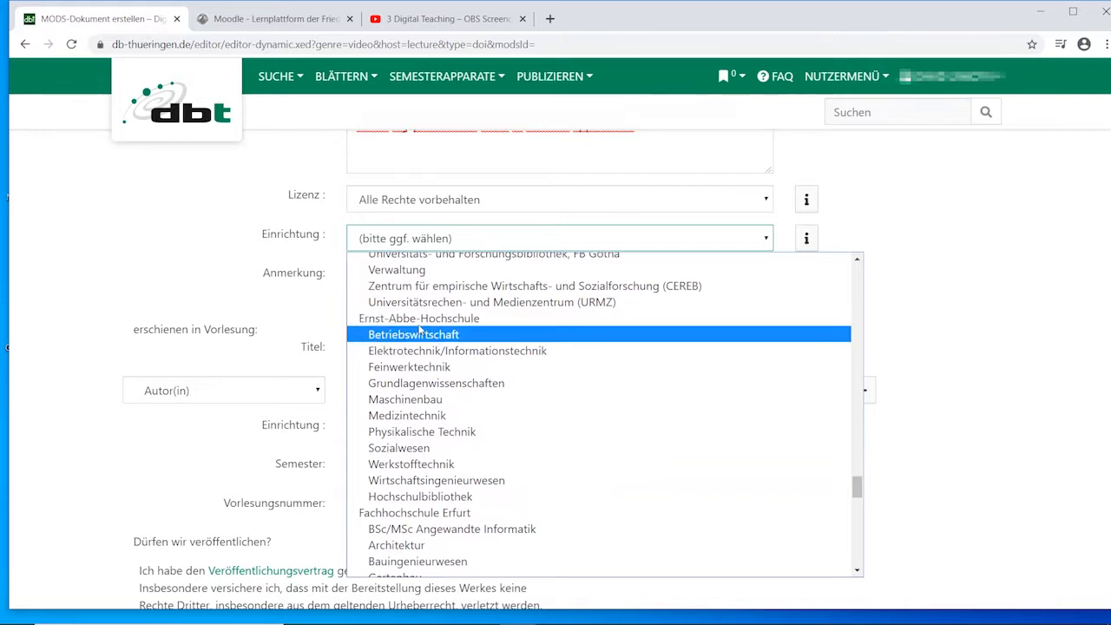
pyautogui.scroll(3, 420, 325)
pyautogui.scroll(6, 420, 326)
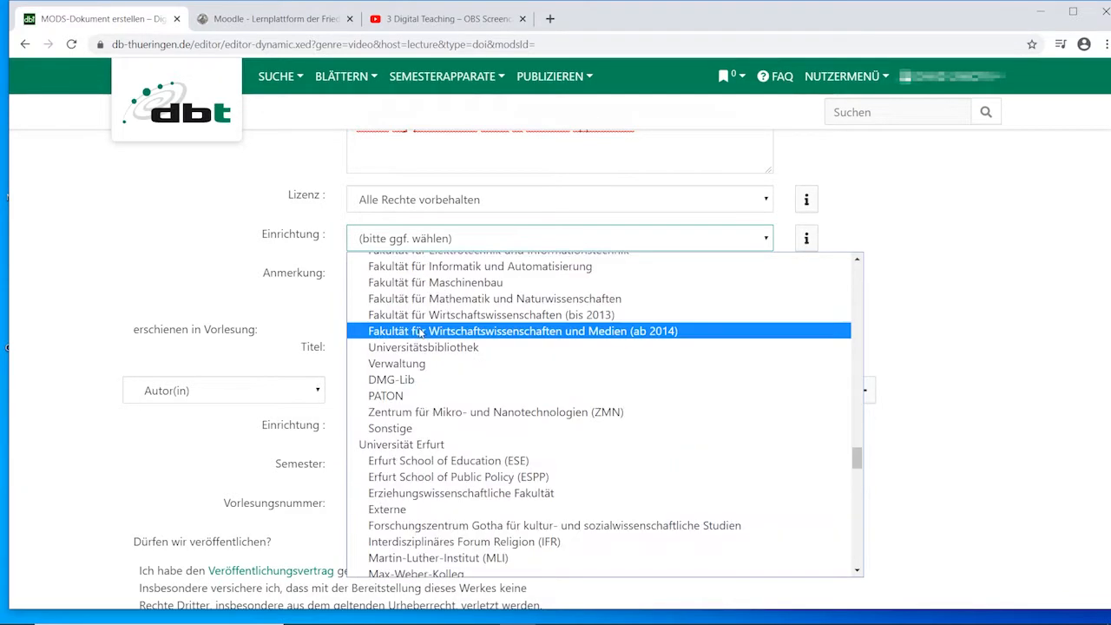
pyautogui.scroll(3, 420, 334)
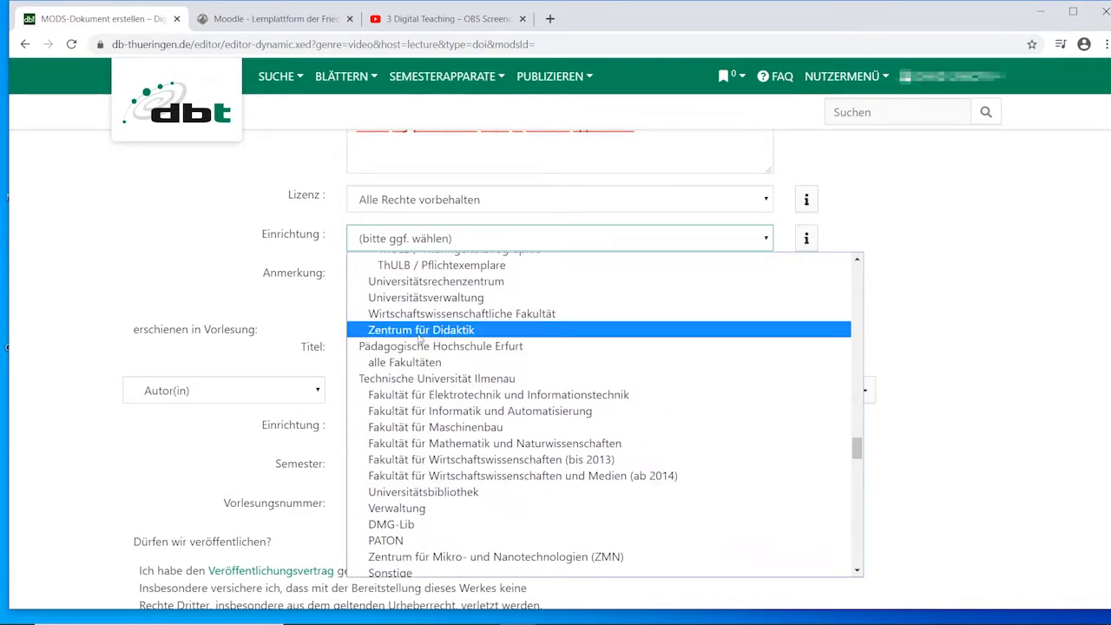
pyautogui.scroll(3, 420, 339)
pyautogui.scroll(3, 488, 441)
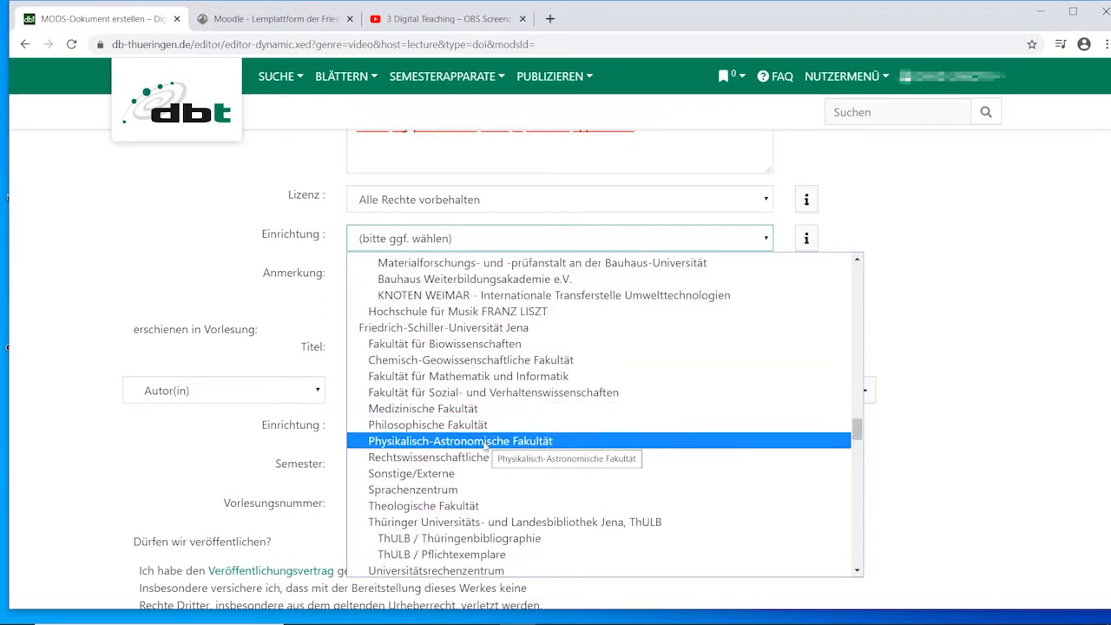
pyautogui.click(485, 441)
# Fill the lecture section with title "FSU Jena | Abbe School of Photonics – Digital Teaching", author "Lichterwekstatt Jena" and Vorlesungsnummer 03.
pyautogui.click(427, 349)
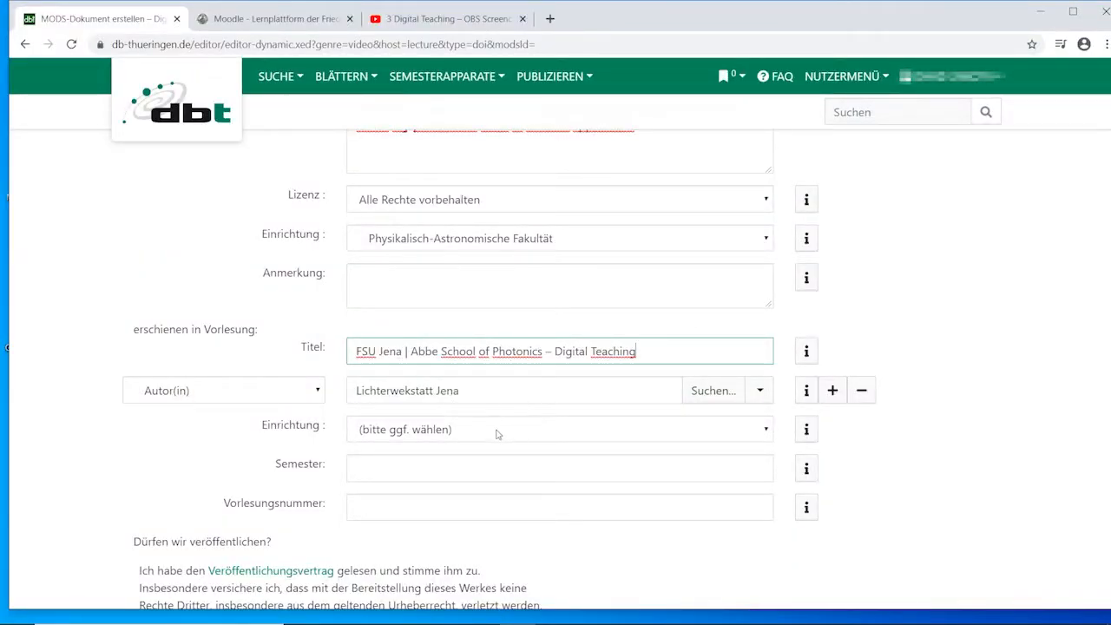
pyautogui.click(475, 393)
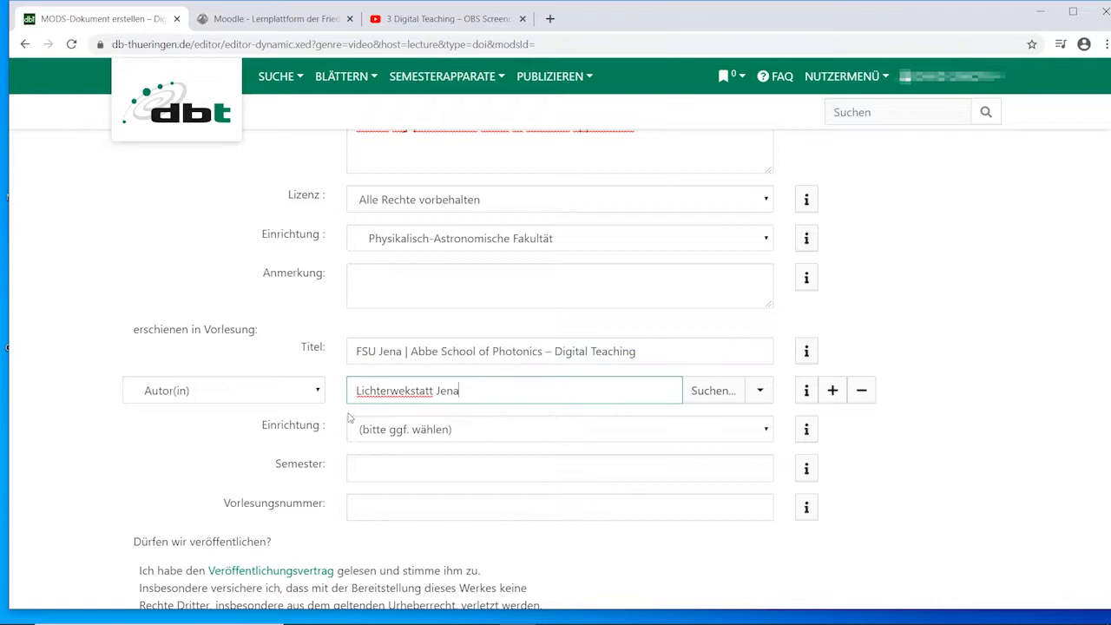
pyautogui.scroll(-2, 399, 380)
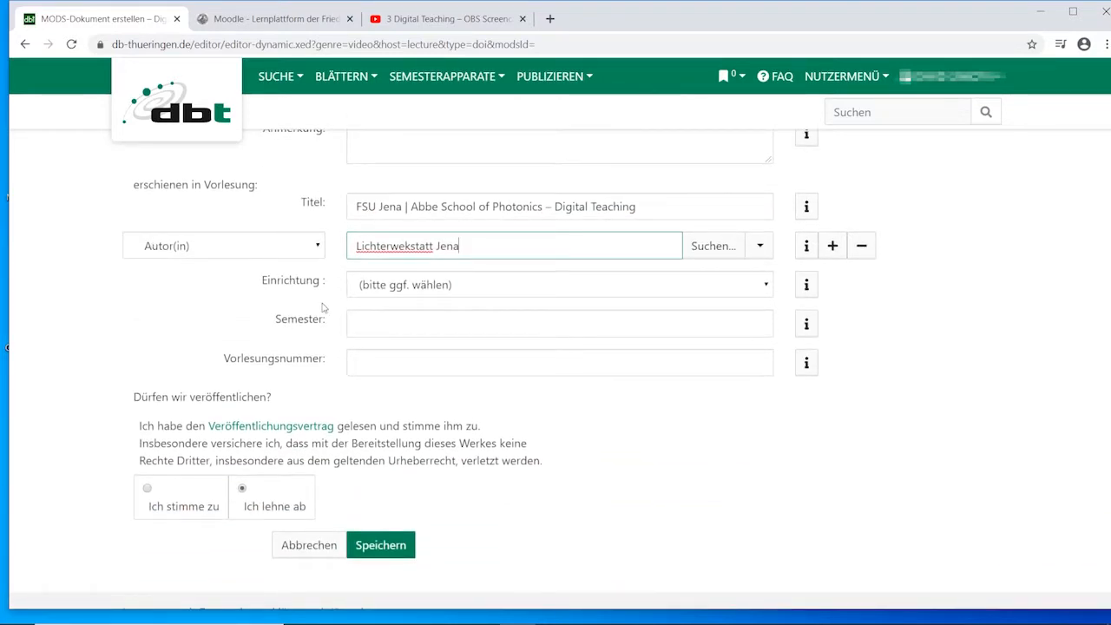
pyautogui.click(458, 363)
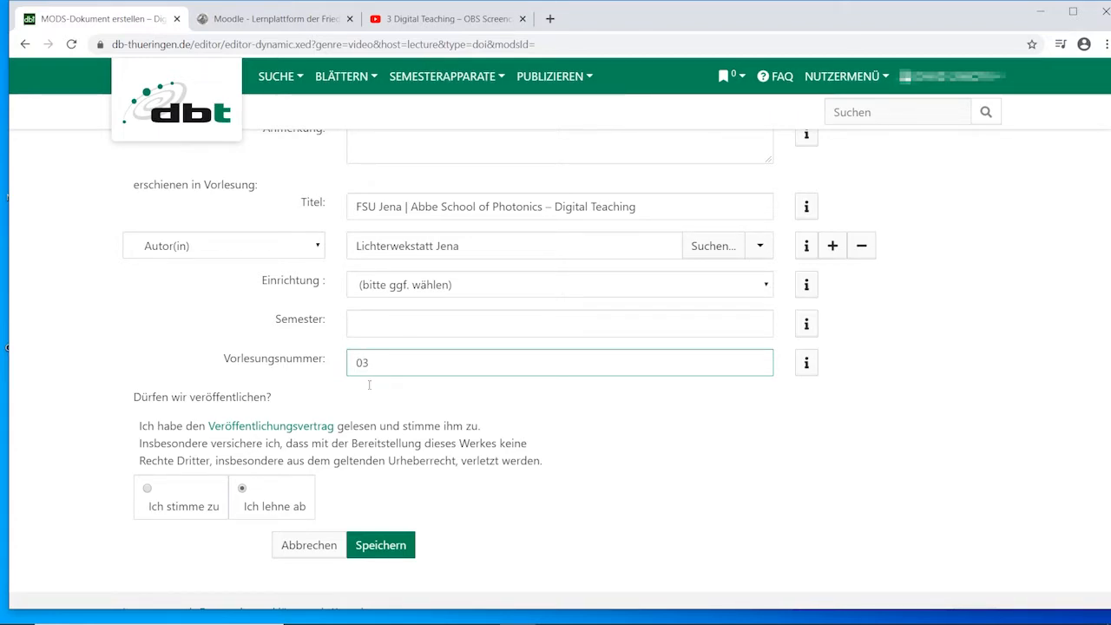
# Agree to the Veröffentlichungsvertrag and save the video entry.
pyautogui.click(170, 499)
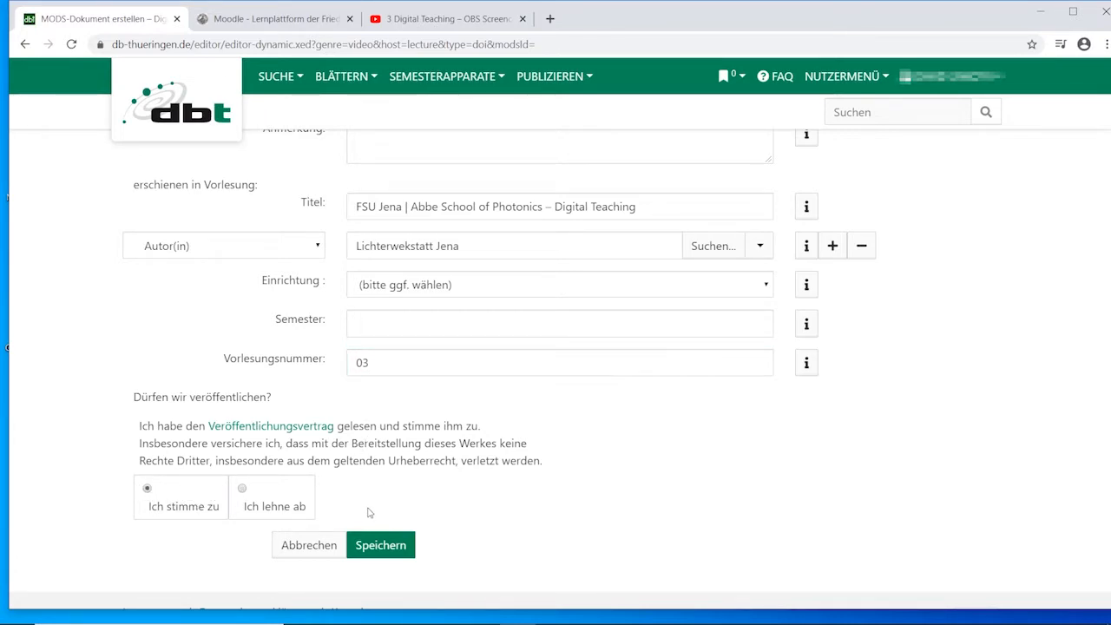
pyautogui.click(410, 546)
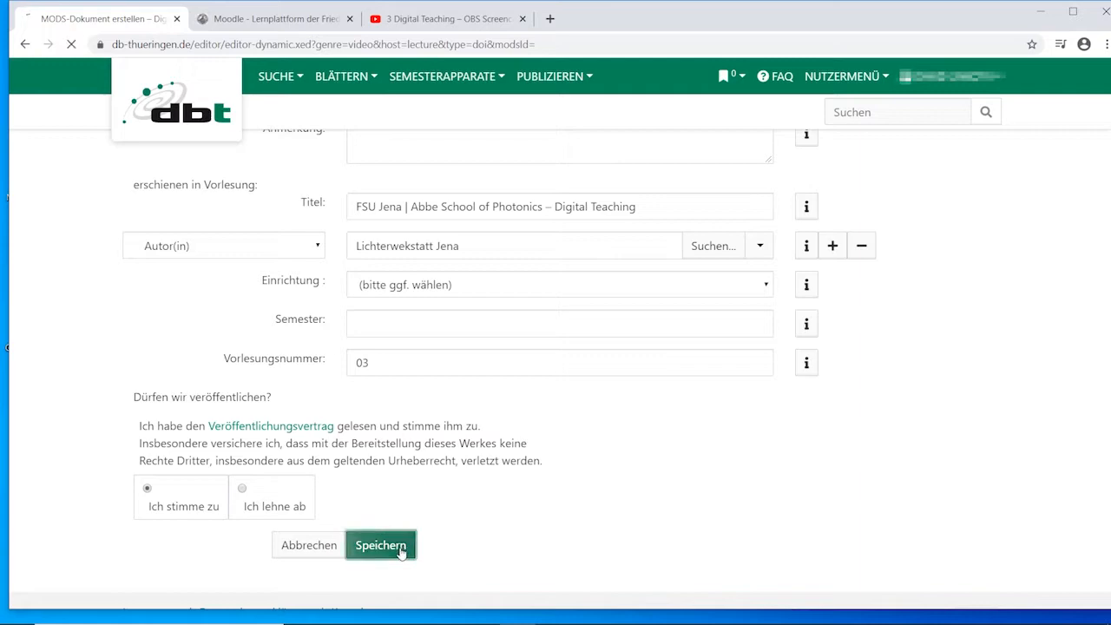
pyautogui.scroll(1, 660, 445)
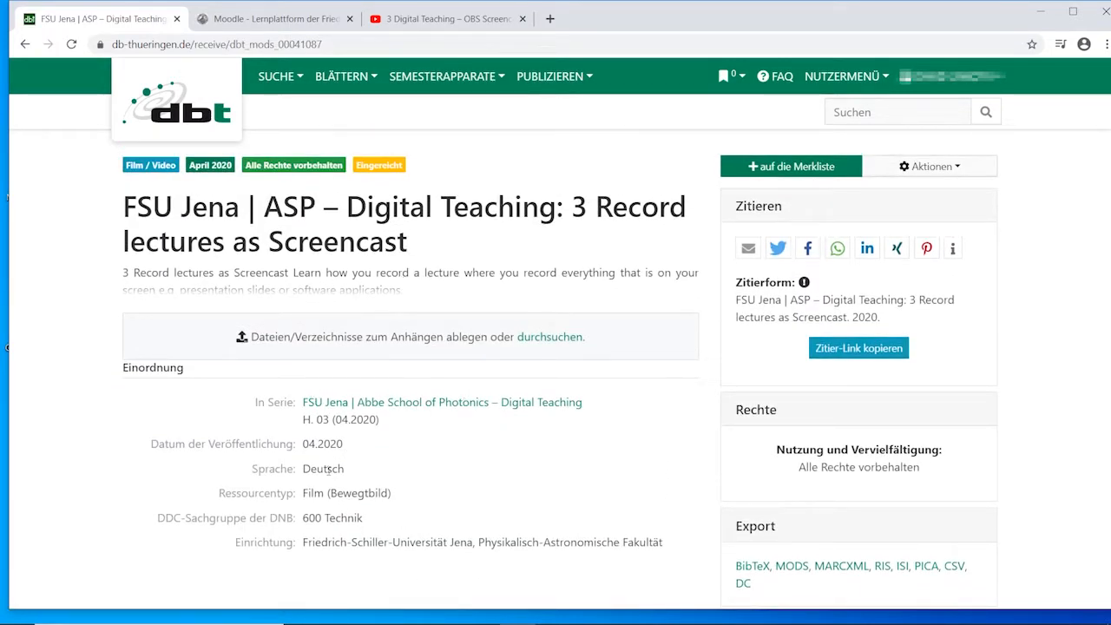
# Return from the saved record to the entry form, set the video's Sprache to Englisch and save the entry again.
pyautogui.moveTo(304, 470); pyautogui.dragTo(358, 474)
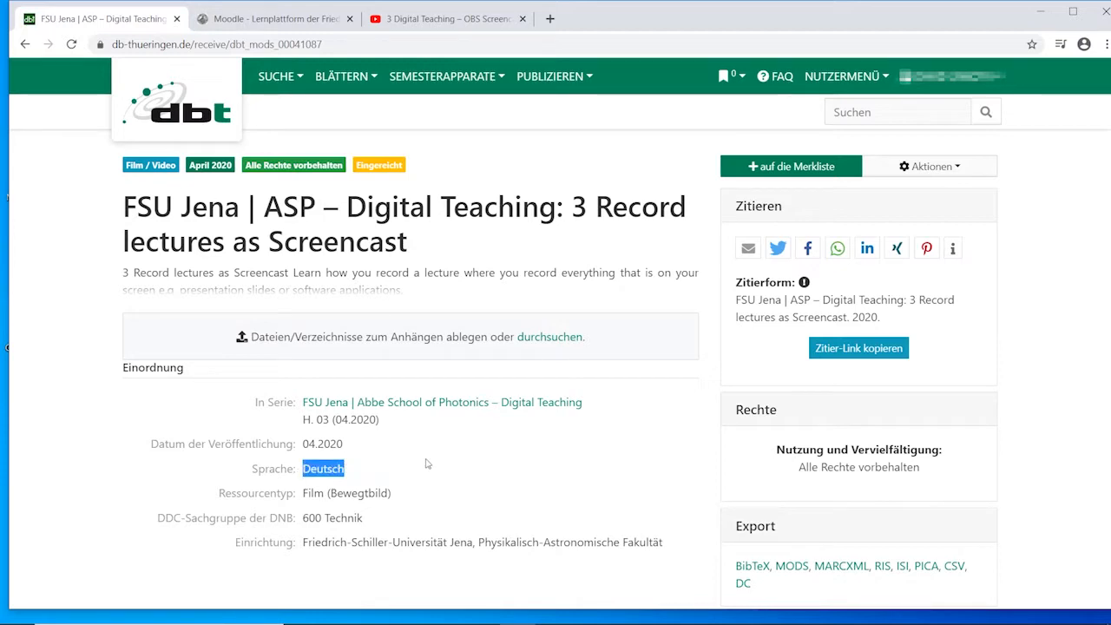
pyautogui.scroll(1, 537, 436)
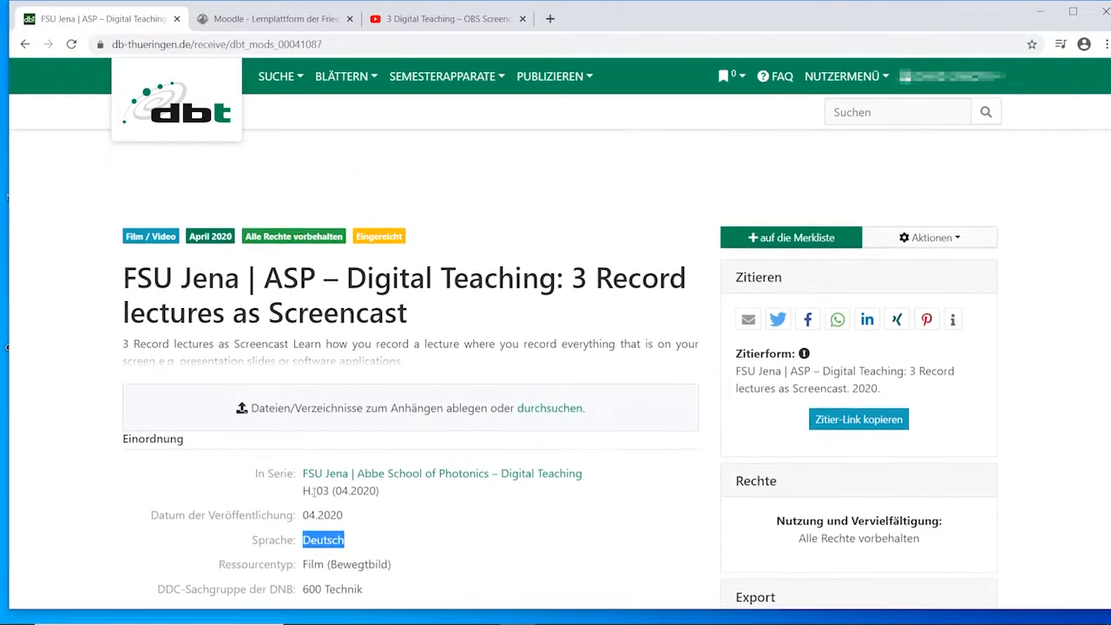
pyautogui.scroll(-2, 337, 391)
pyautogui.click(25, 43)
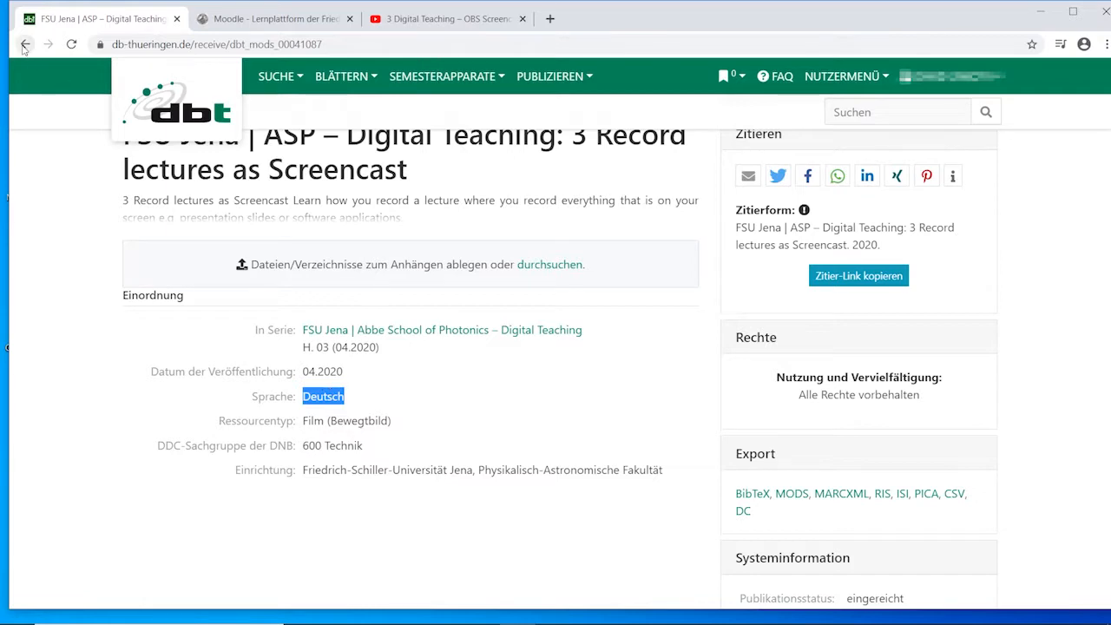
pyautogui.scroll(5, 560, 287)
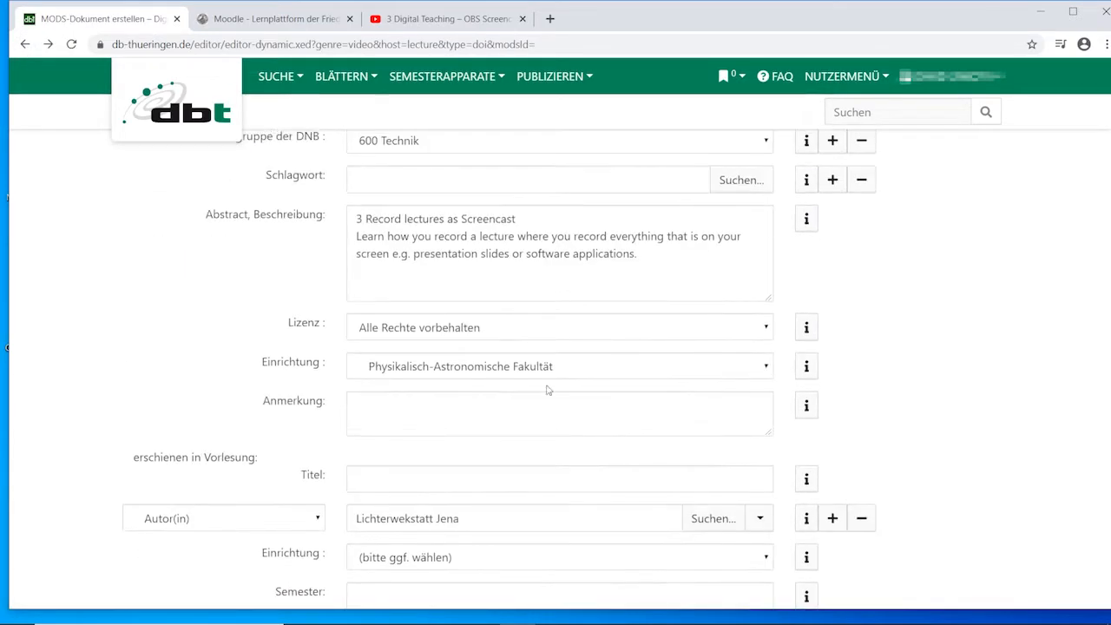
pyautogui.scroll(1, 515, 407)
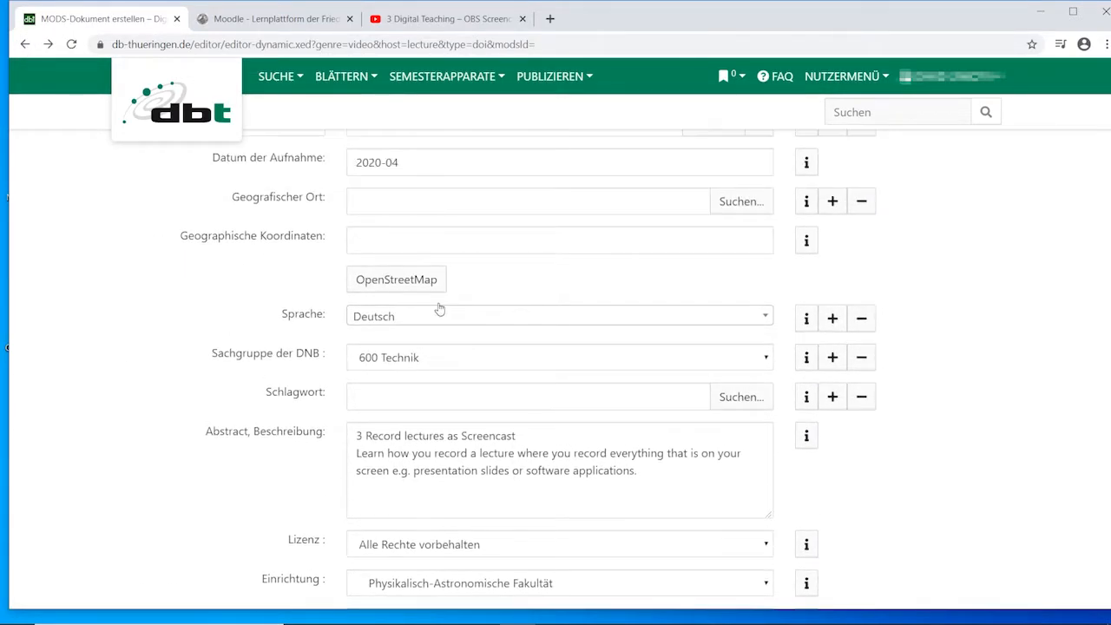
pyautogui.click(426, 318)
pyautogui.click(371, 395)
pyautogui.scroll(-10, 372, 395)
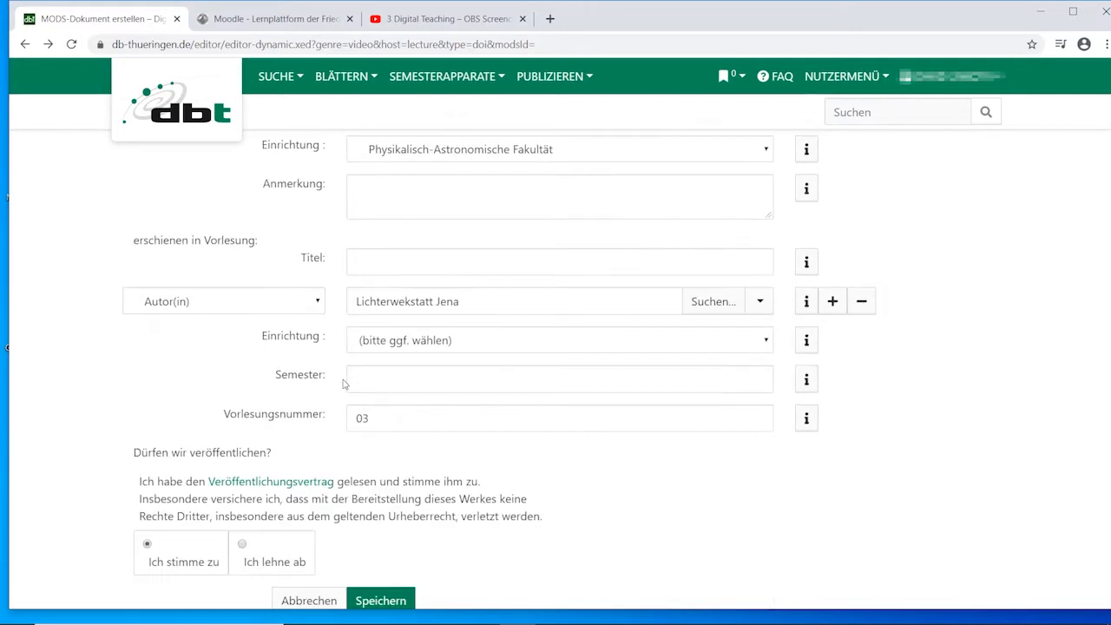
pyautogui.click(380, 466)
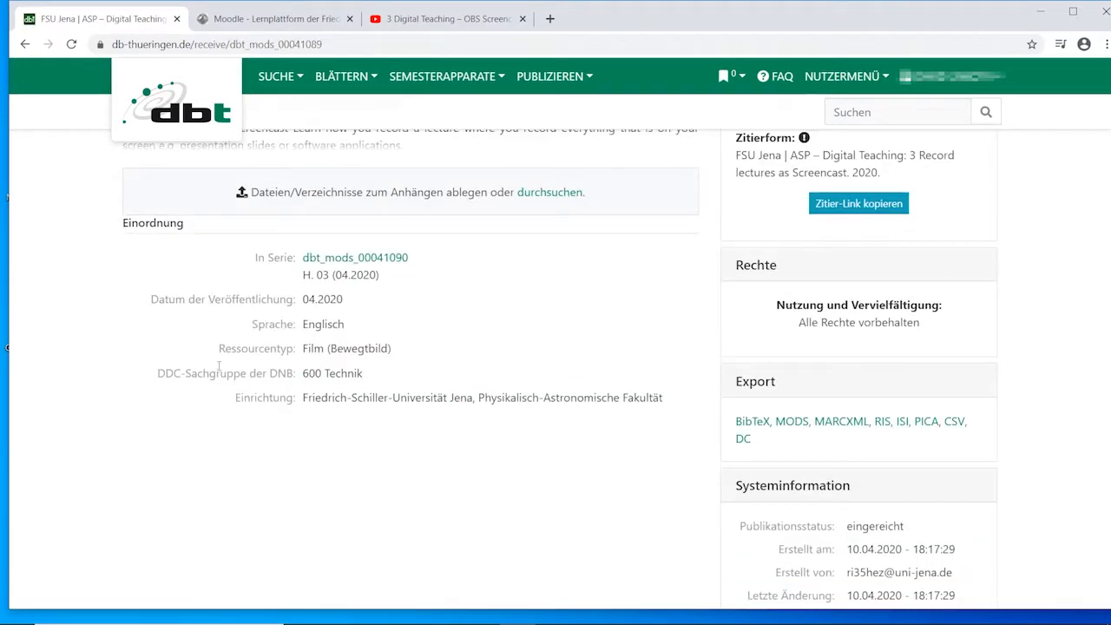
pyautogui.moveTo(302, 298); pyautogui.dragTo(326, 348)
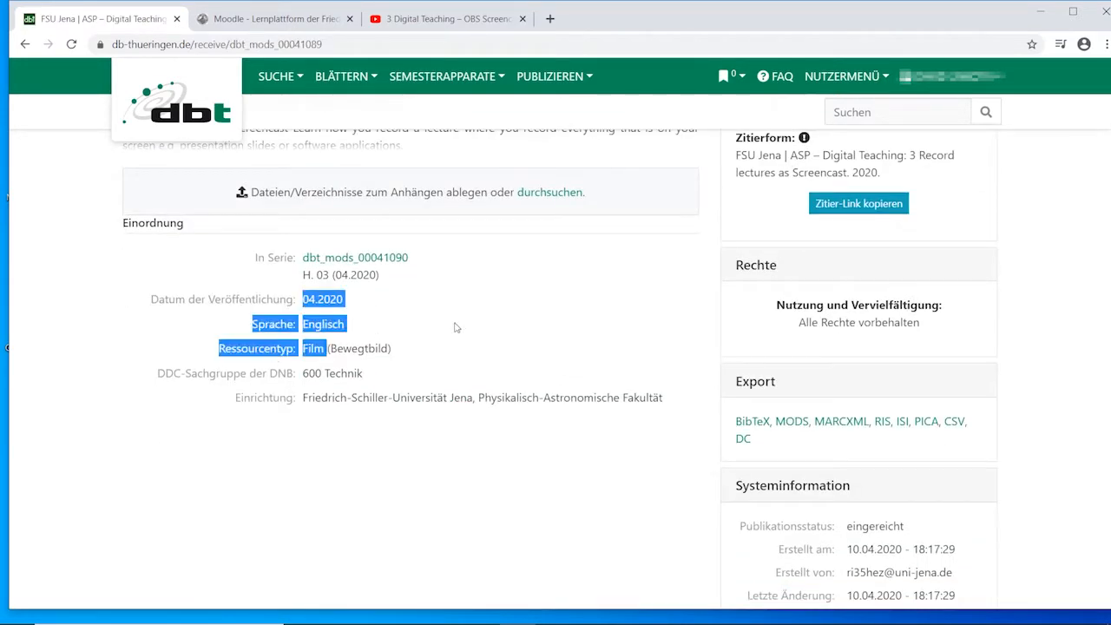
pyautogui.click(660, 301)
# Attach the file 3_DigitalTeaching_OBS_Screencast.mp4 from the "digital teaching" folder to the saved video record.
pyautogui.scroll(1, 360, 320)
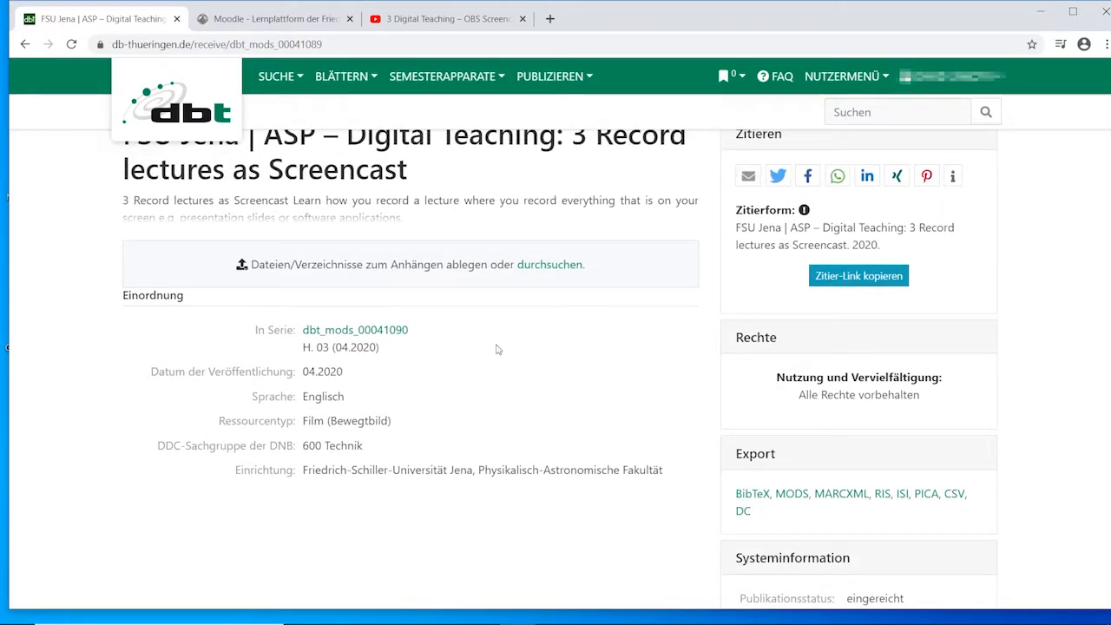
pyautogui.scroll(1, 499, 349)
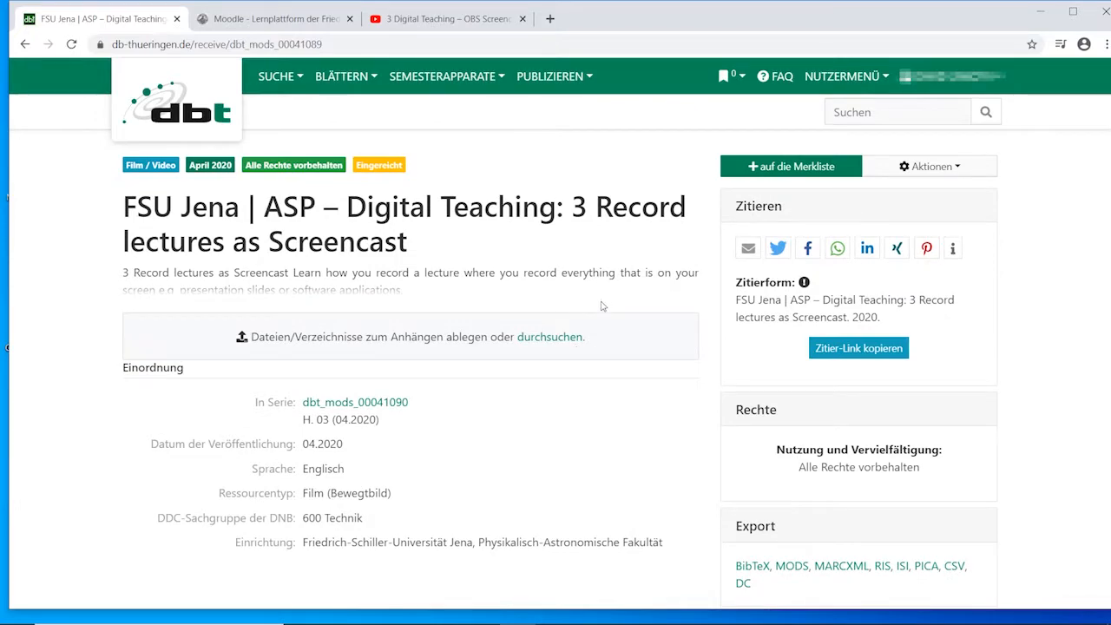
pyautogui.click(527, 338)
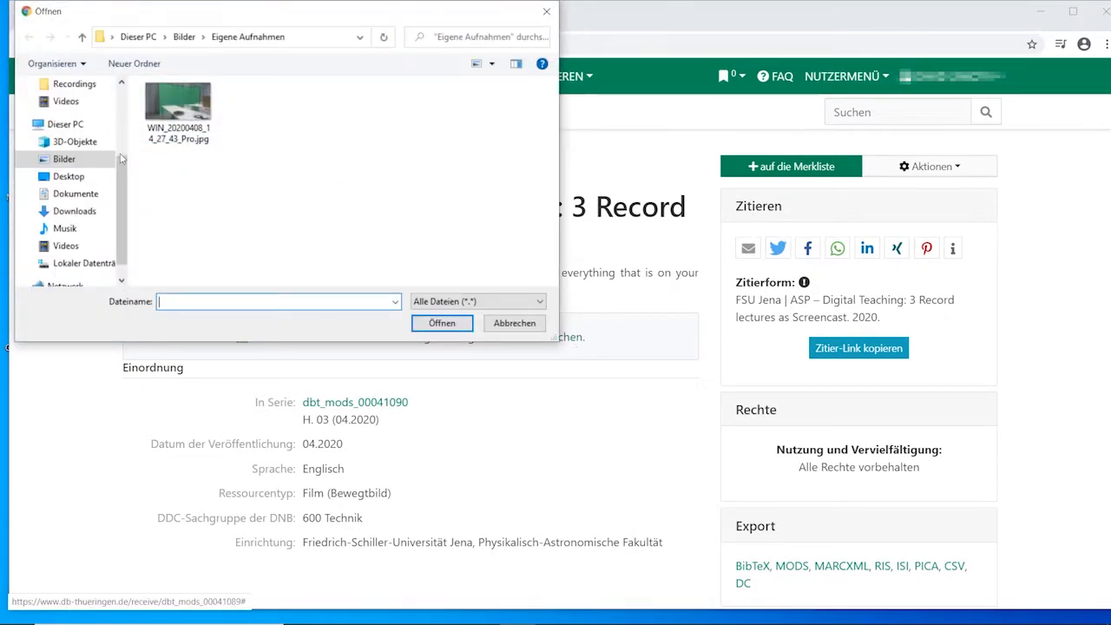
pyautogui.scroll(1, 100, 152)
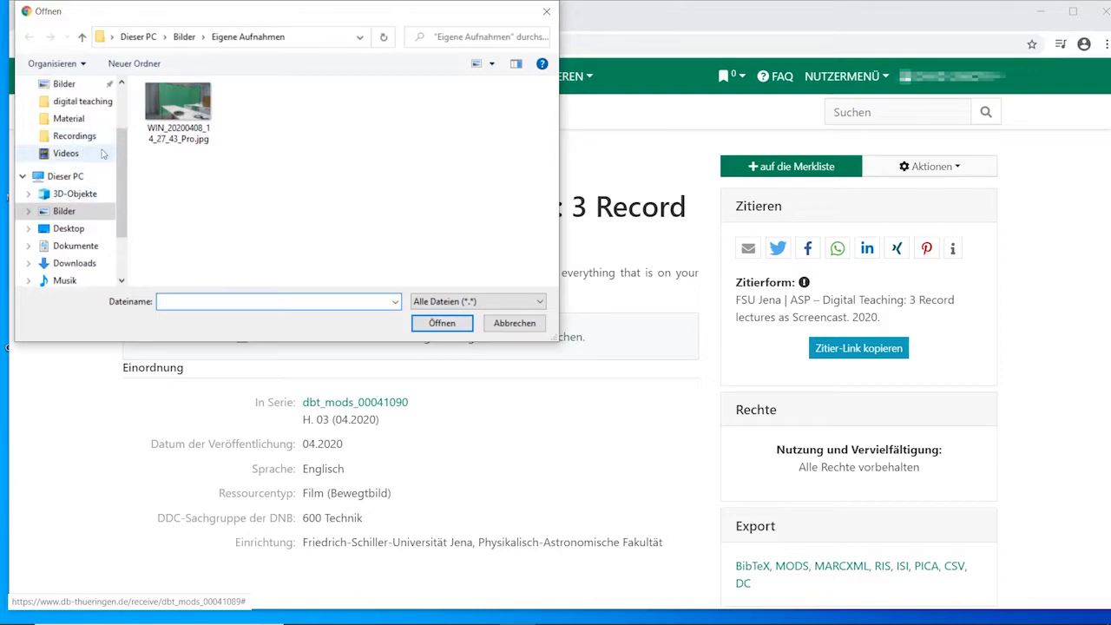
pyautogui.click(73, 101)
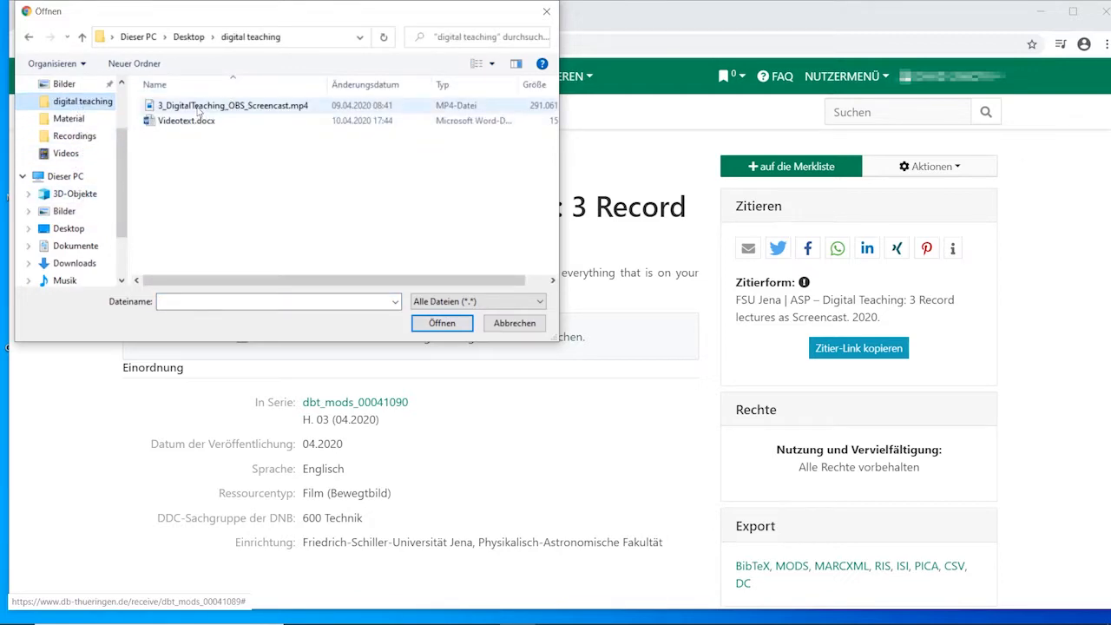
pyautogui.click(213, 106)
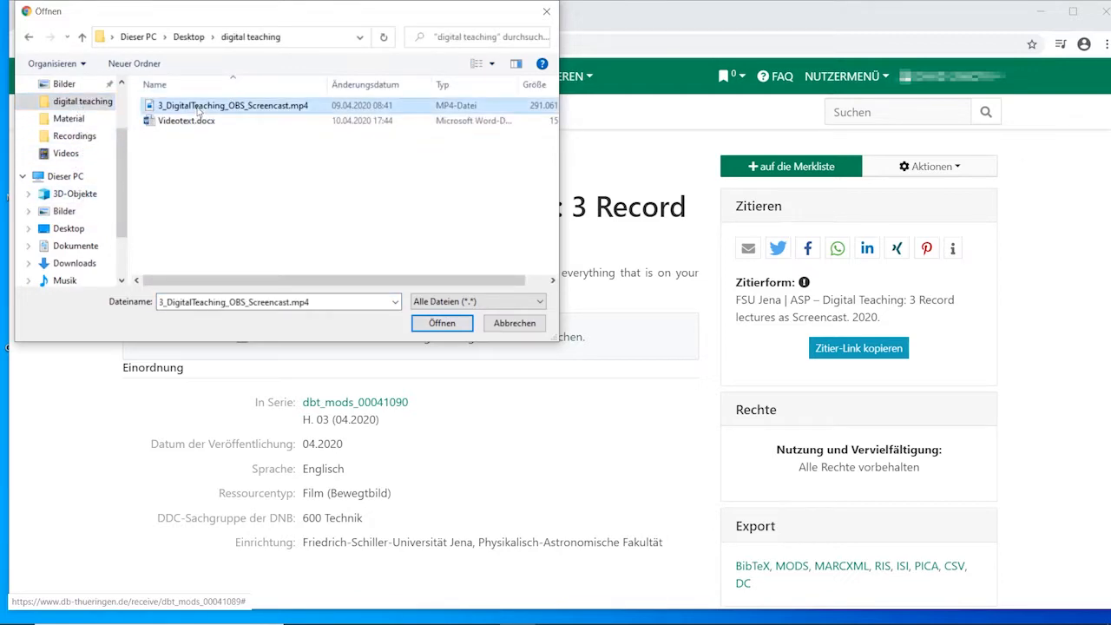
pyautogui.click(442, 323)
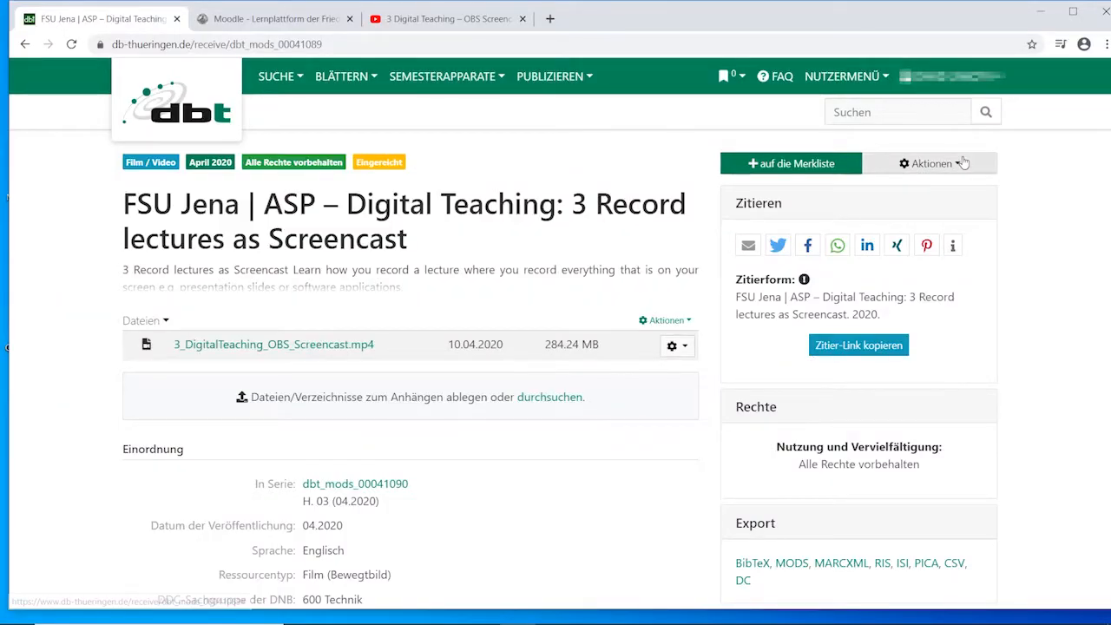
pyautogui.click(963, 163)
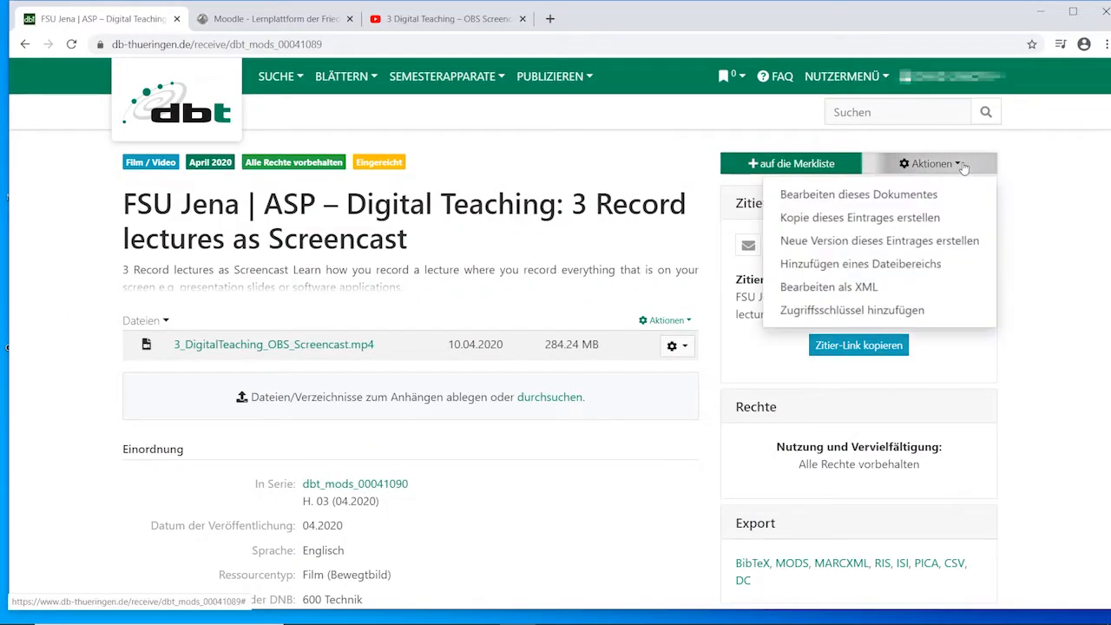
pyautogui.click(963, 164)
pyautogui.click(675, 346)
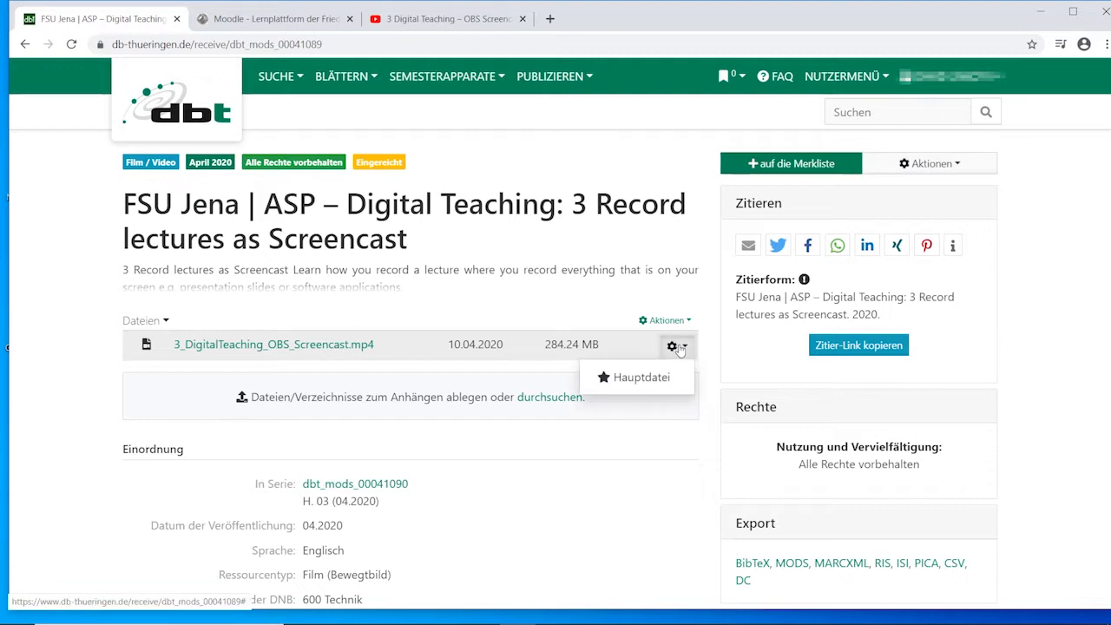
pyautogui.click(679, 347)
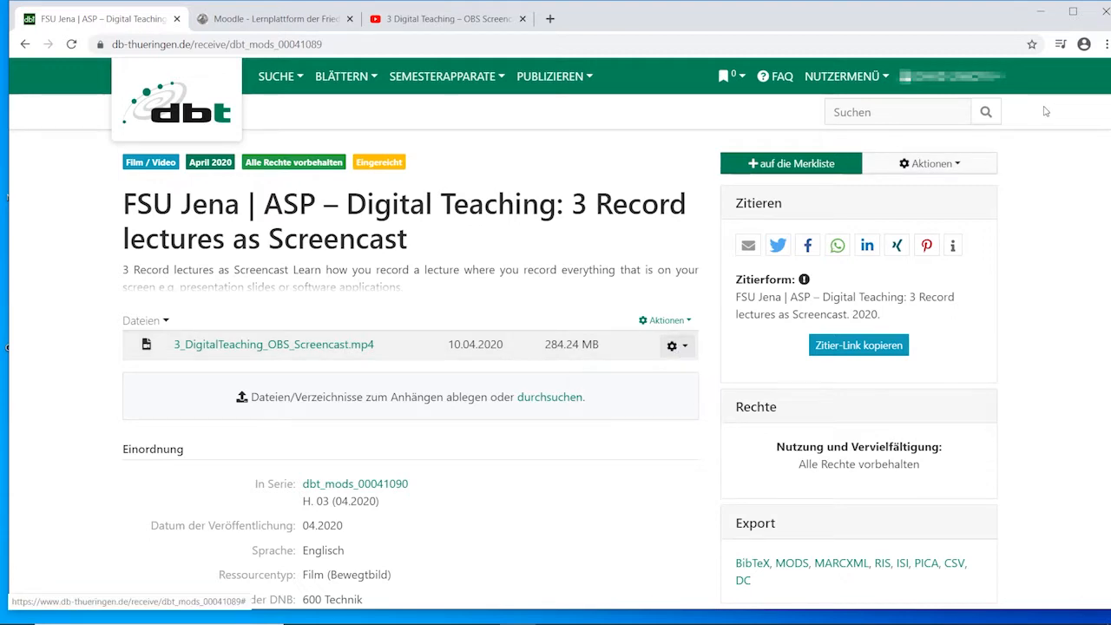
# Add and save a Leseschlüssel and a Schreibschlüssel for the video's file area, and copy the record's citation link.
pyautogui.click(686, 322)
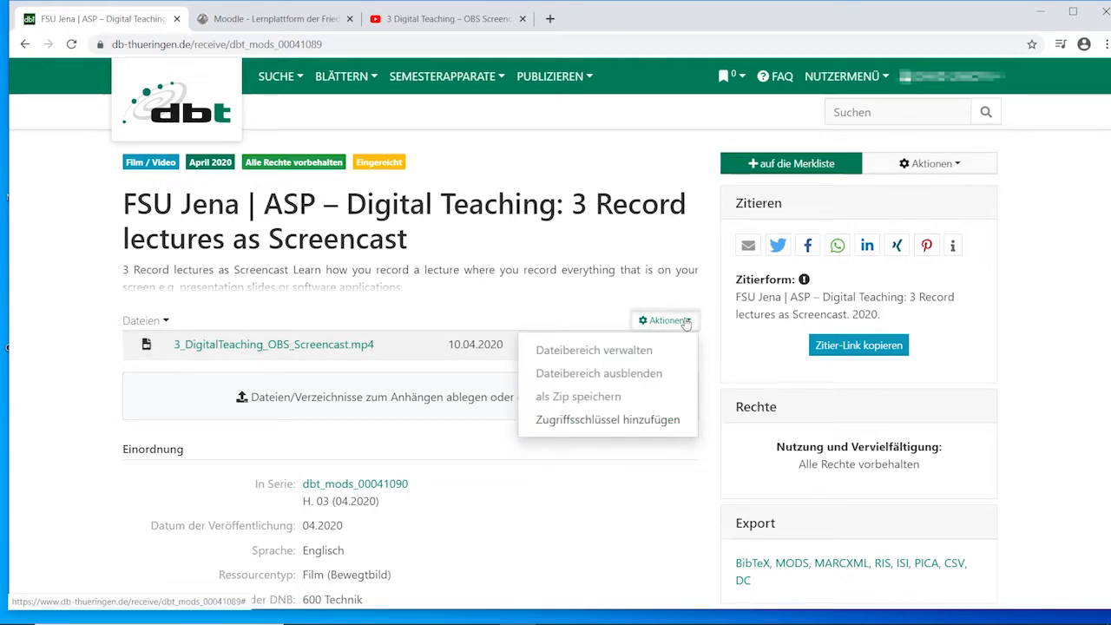
pyautogui.click(587, 421)
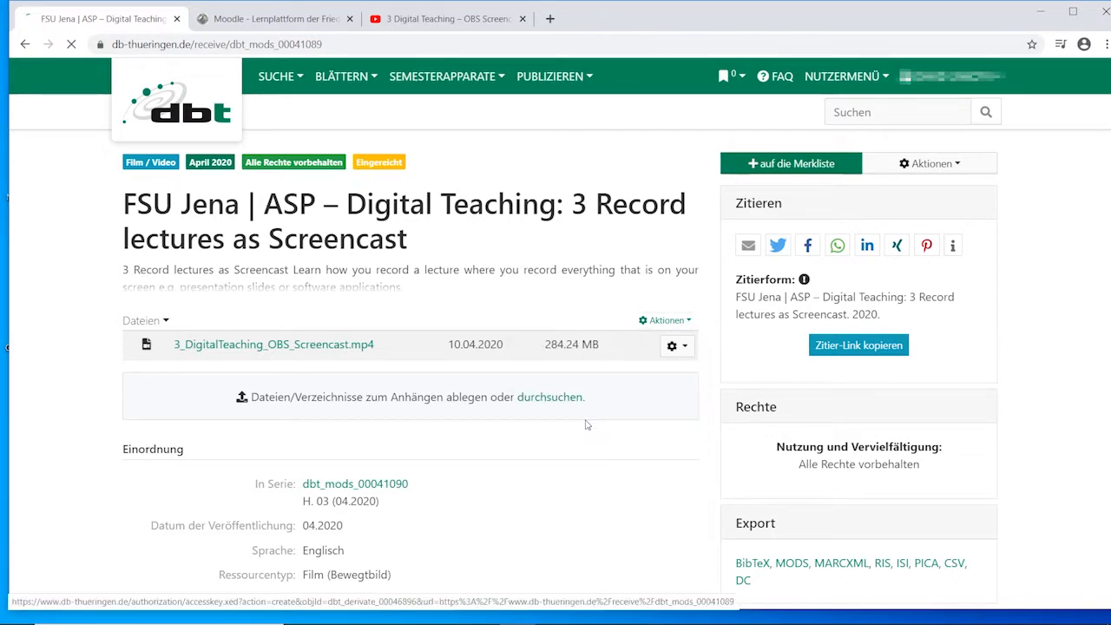
pyautogui.click(466, 227)
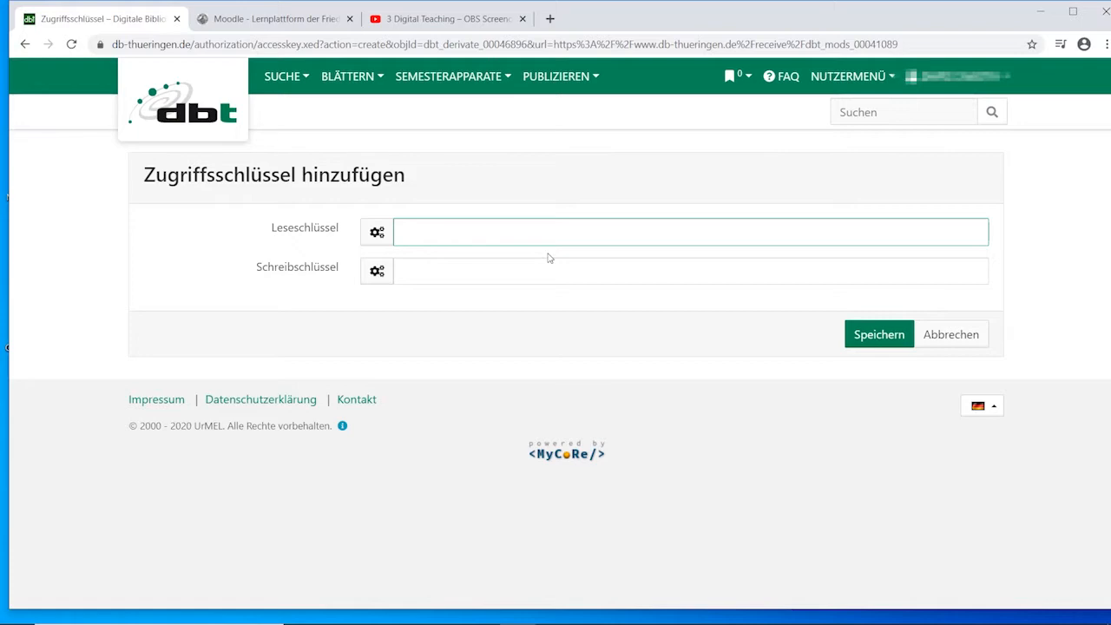
pyautogui.write('t1')
pyautogui.press('Tab')
pyautogui.write('test2')
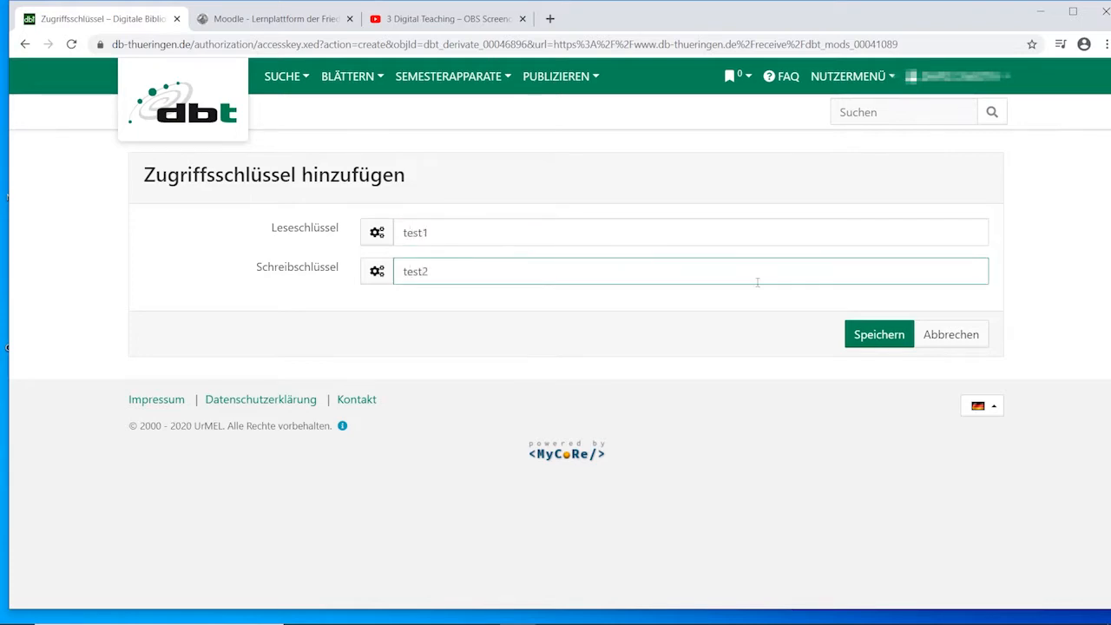
pyautogui.click(884, 335)
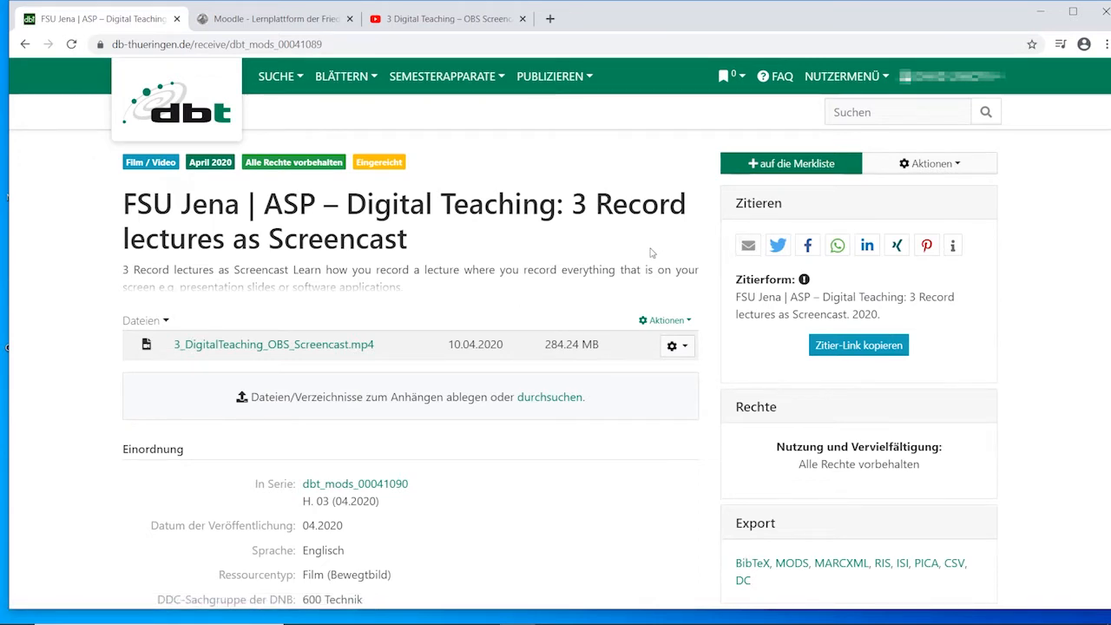
pyautogui.click(851, 350)
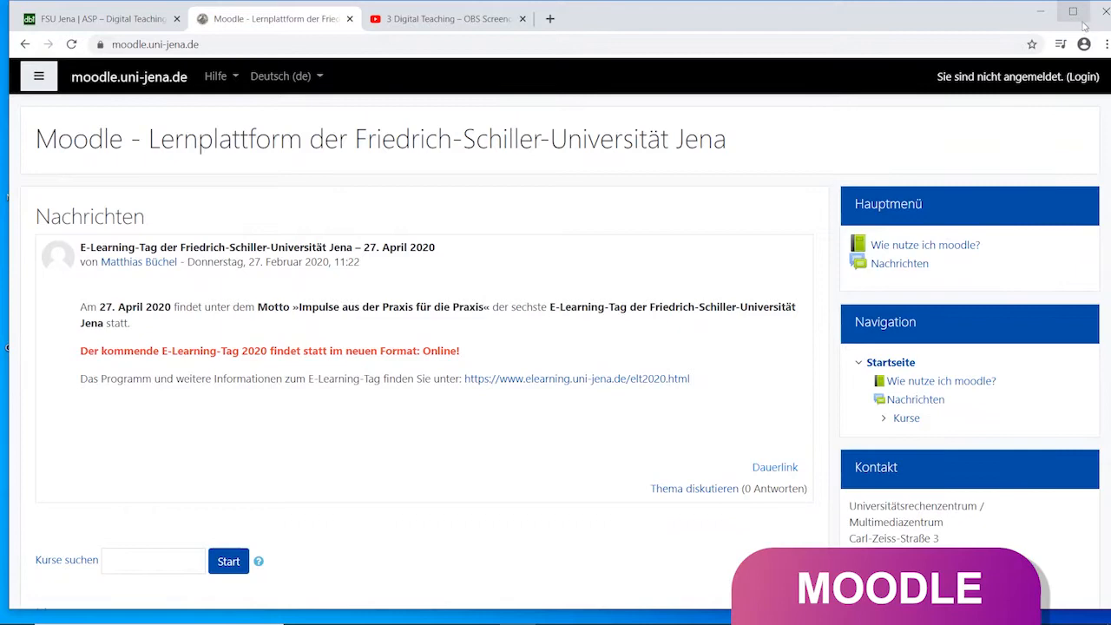
# Log in to the university's Moodle and open the course "Abbe School of Photonics – Digital Teaching".
pyautogui.click(1084, 76)
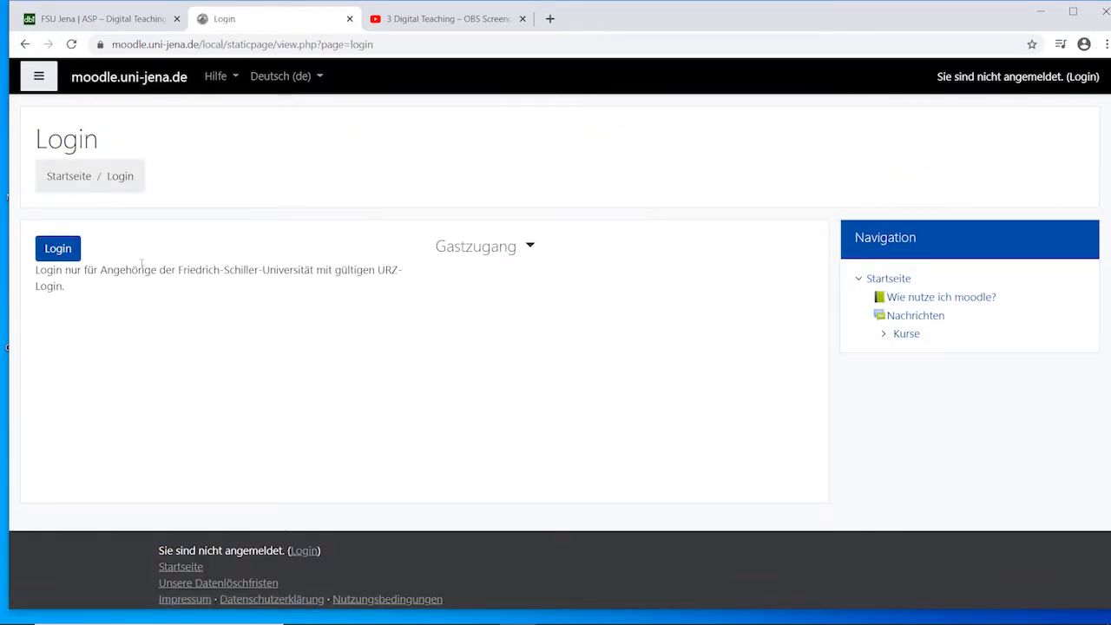
pyautogui.click(59, 249)
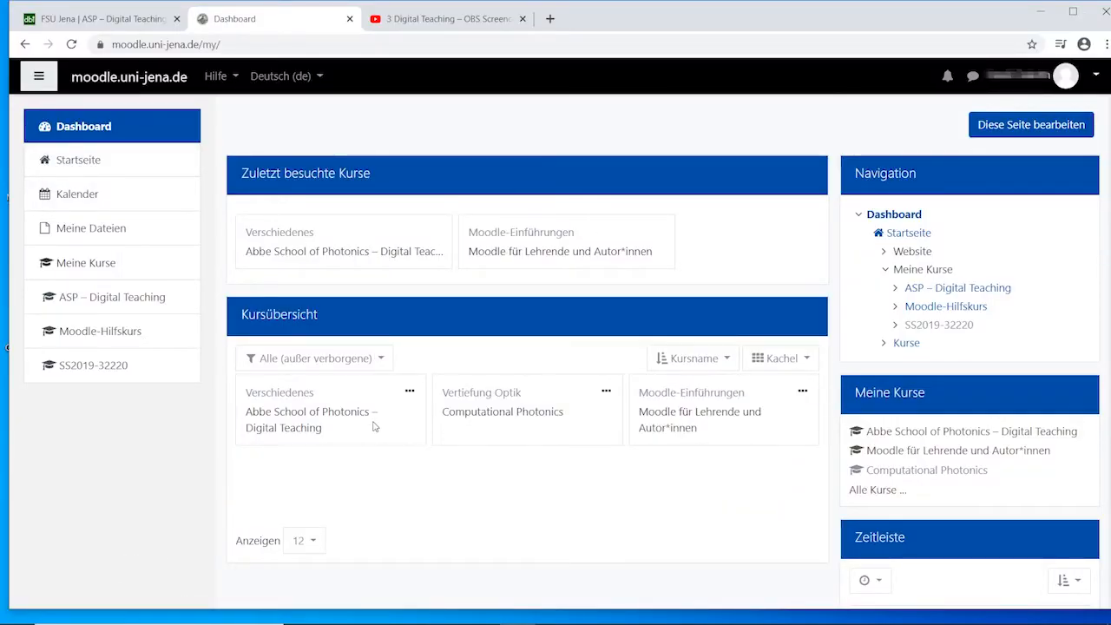
pyautogui.click(339, 418)
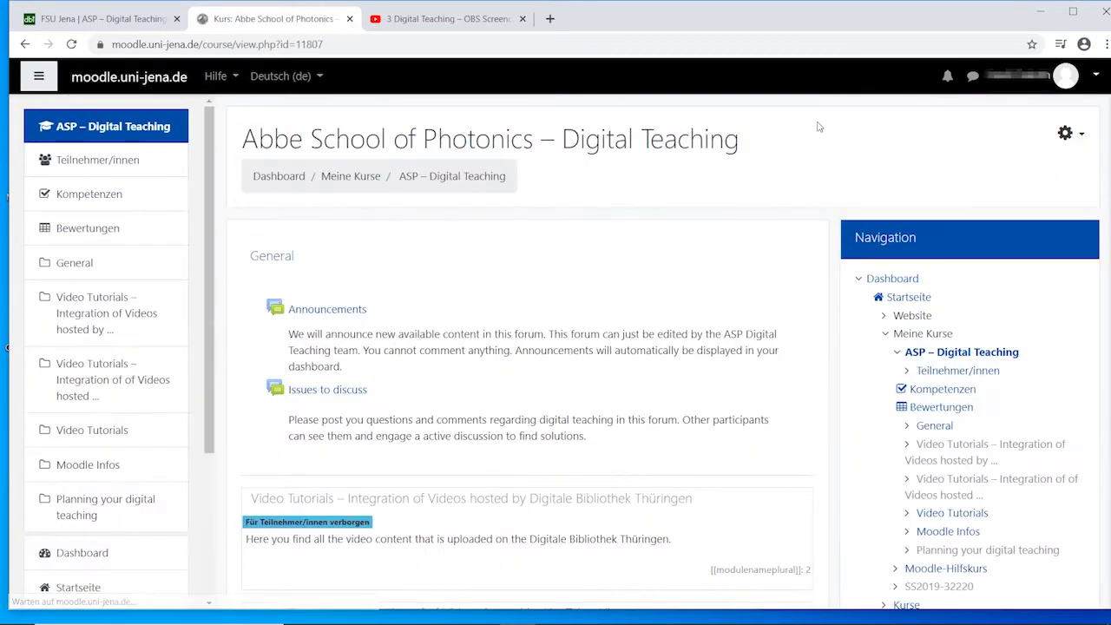
# Open the course section "Video Tutorials – Integration of Videos hosted by Digitale Bibliothek Thüringen" and turn on editing.
pyautogui.scroll(-1, 577, 299)
pyautogui.scroll(1, 550, 257)
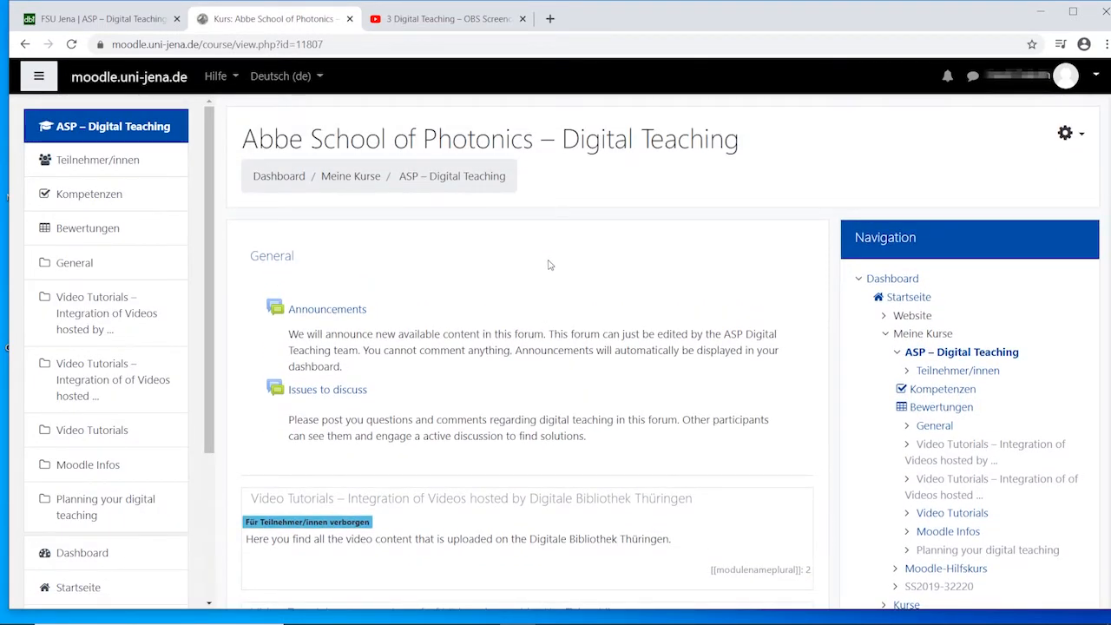
pyautogui.scroll(-3, 548, 265)
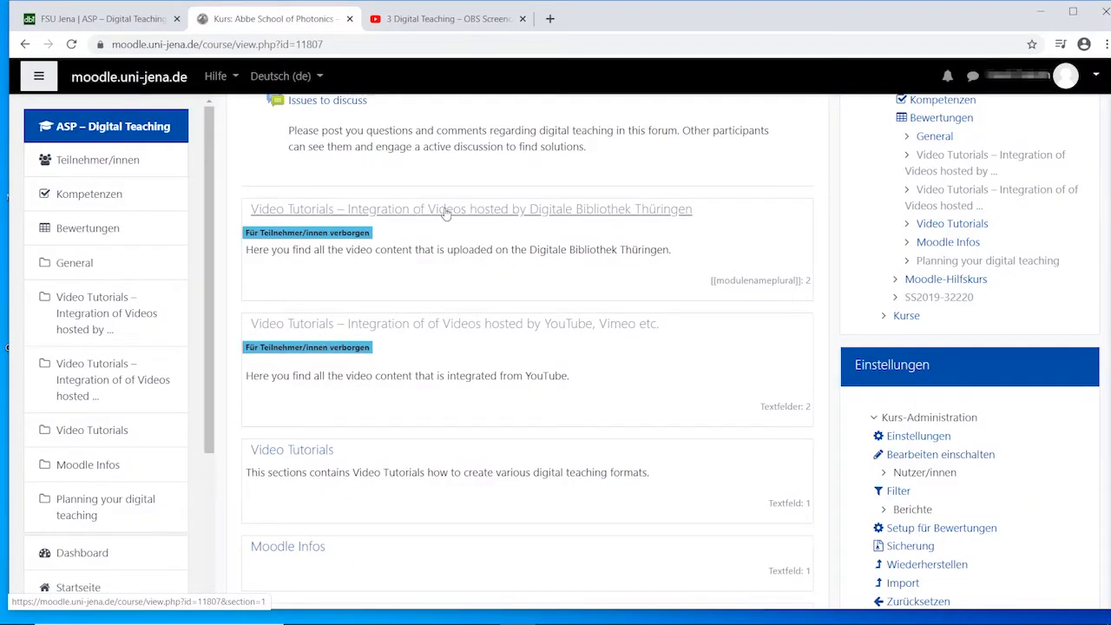
pyautogui.click(445, 214)
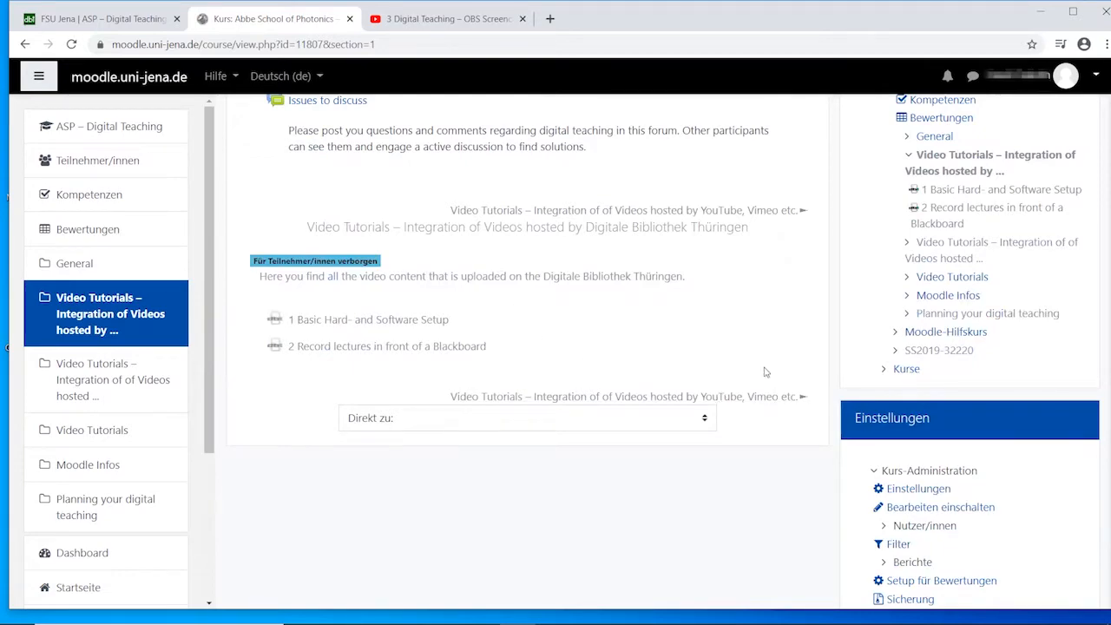
pyautogui.scroll(4, 955, 228)
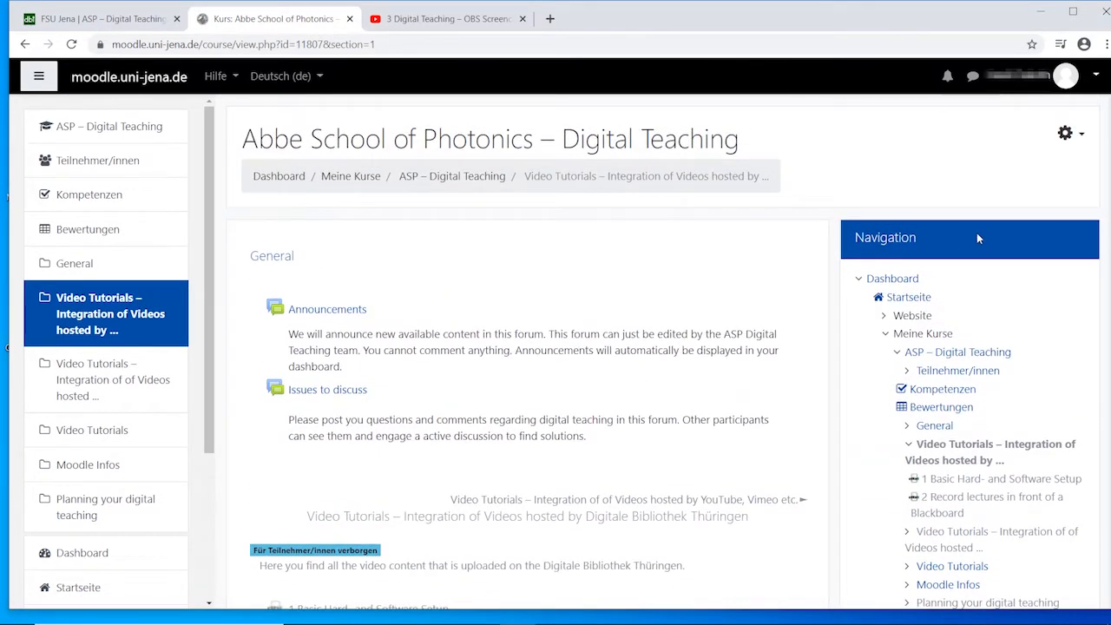
pyautogui.click(1076, 142)
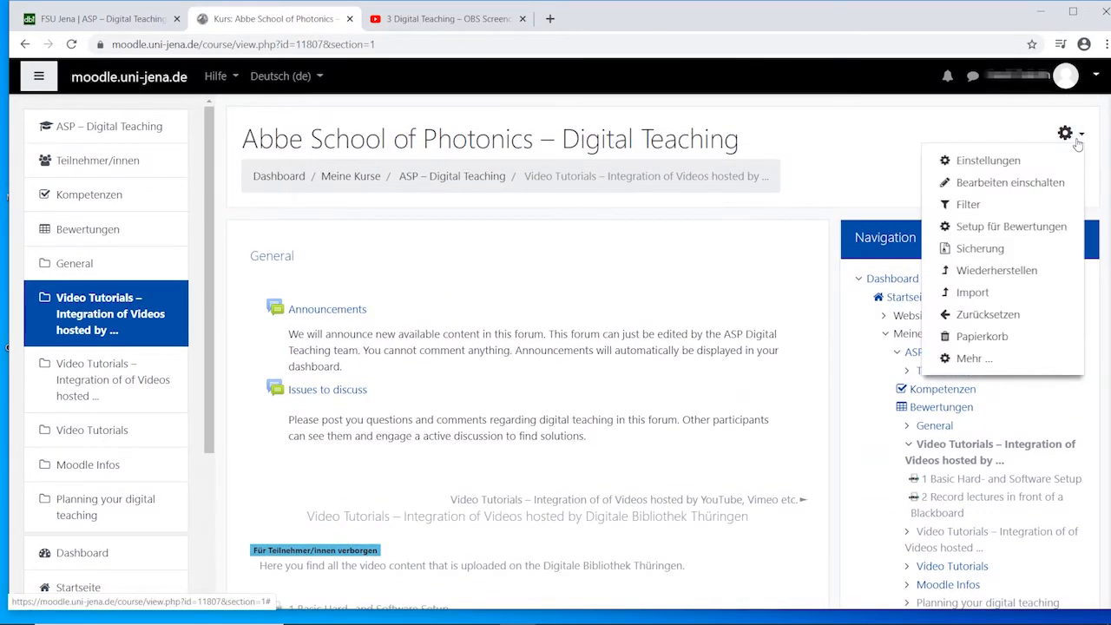
pyautogui.click(1049, 185)
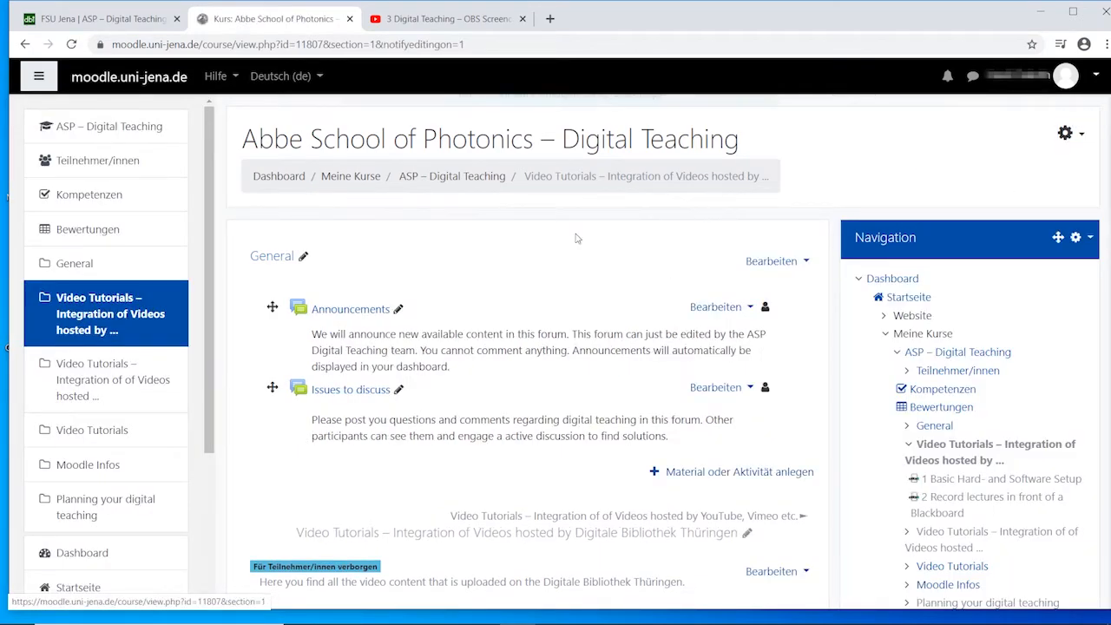
# Add a new Digitale Medienbibliothek Thüringen activity to the section for videos hosted by Digitale Bibliothek Thüringen.
pyautogui.scroll(-5, 595, 272)
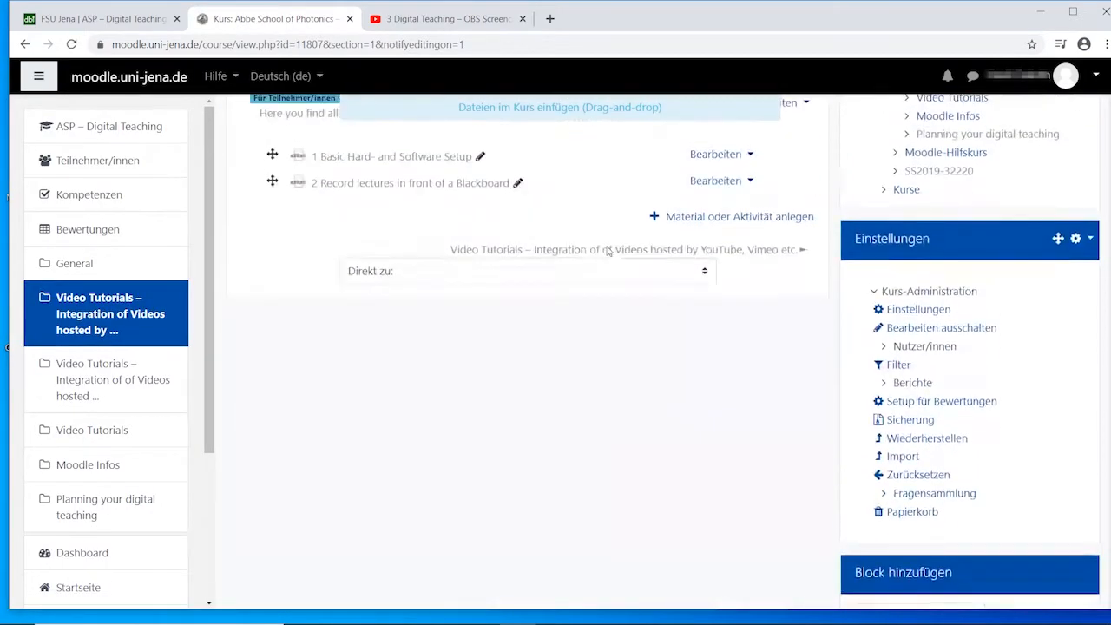
pyautogui.scroll(2, 730, 401)
pyautogui.click(729, 398)
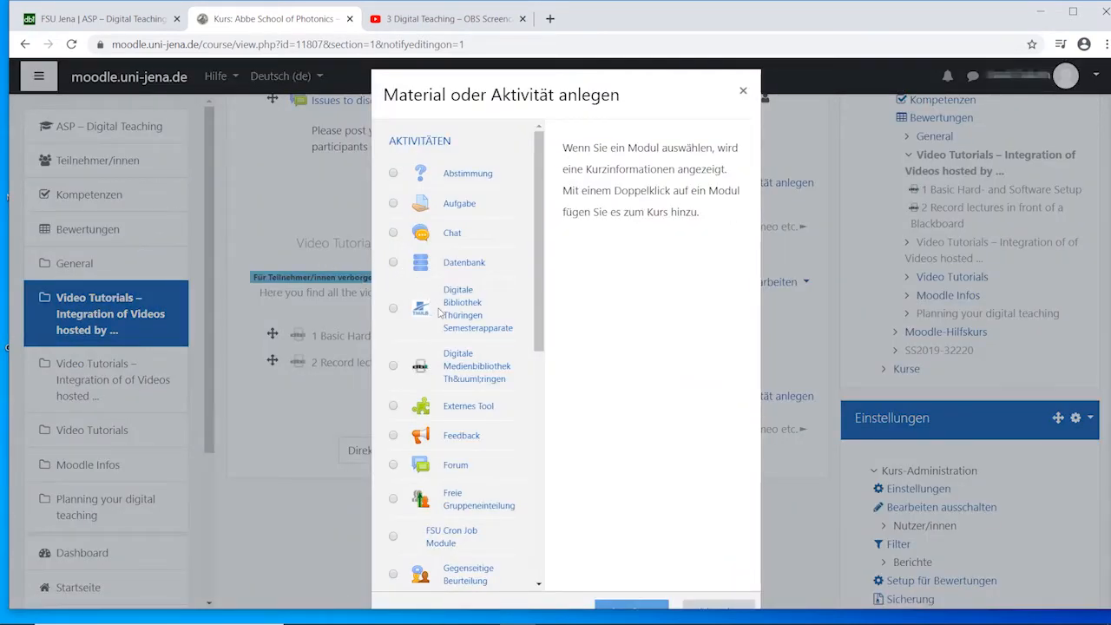
pyautogui.scroll(-1, 439, 313)
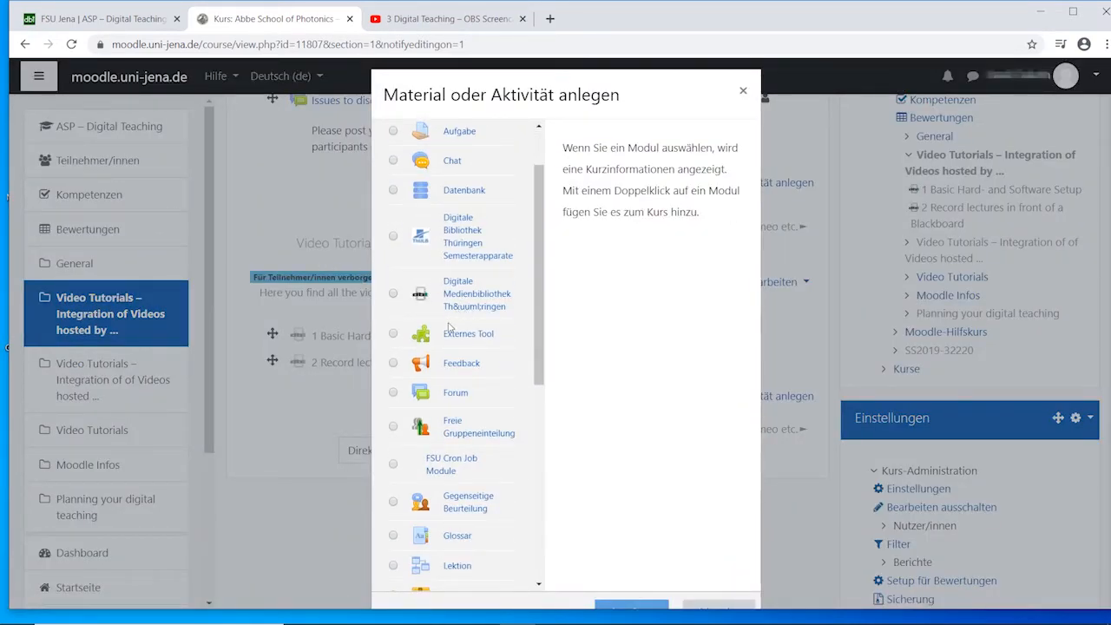
pyautogui.click(395, 296)
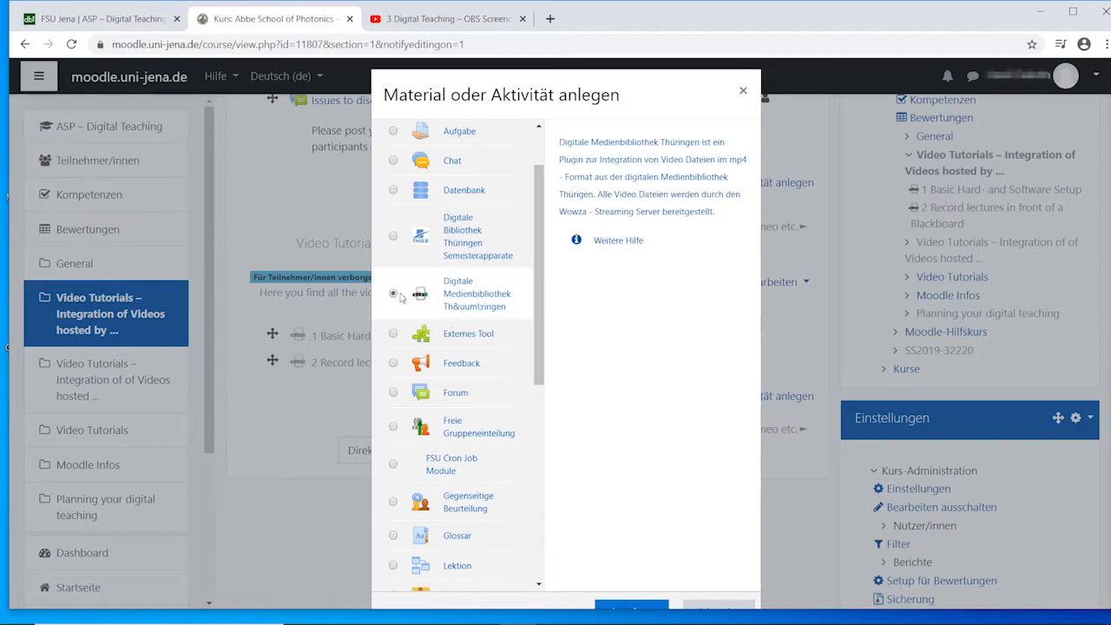
pyautogui.scroll(-3, 612, 321)
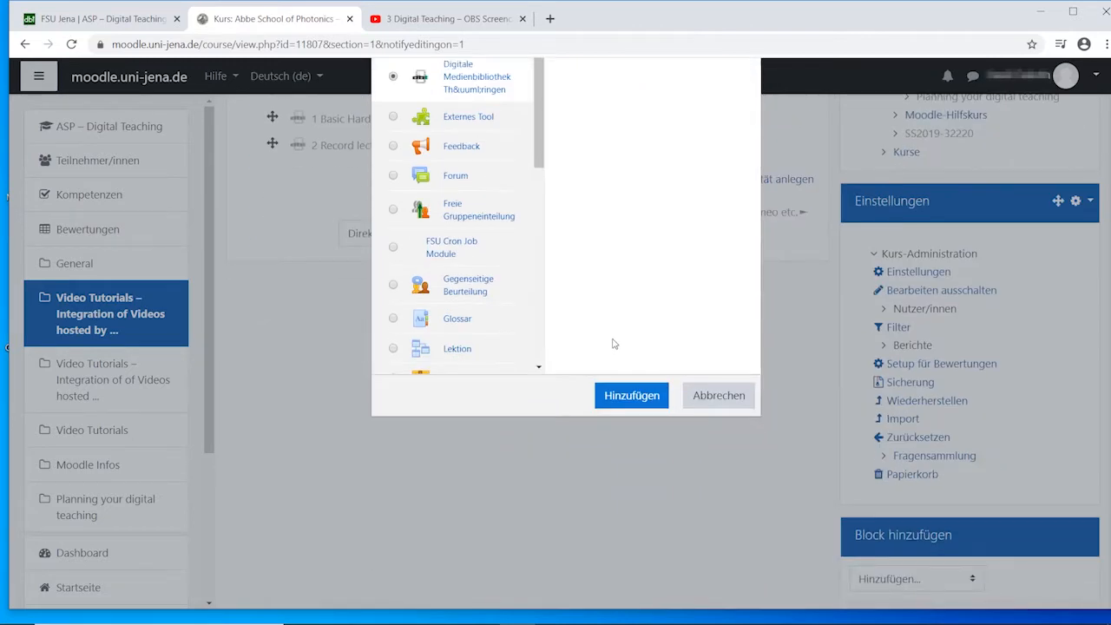
pyautogui.click(633, 397)
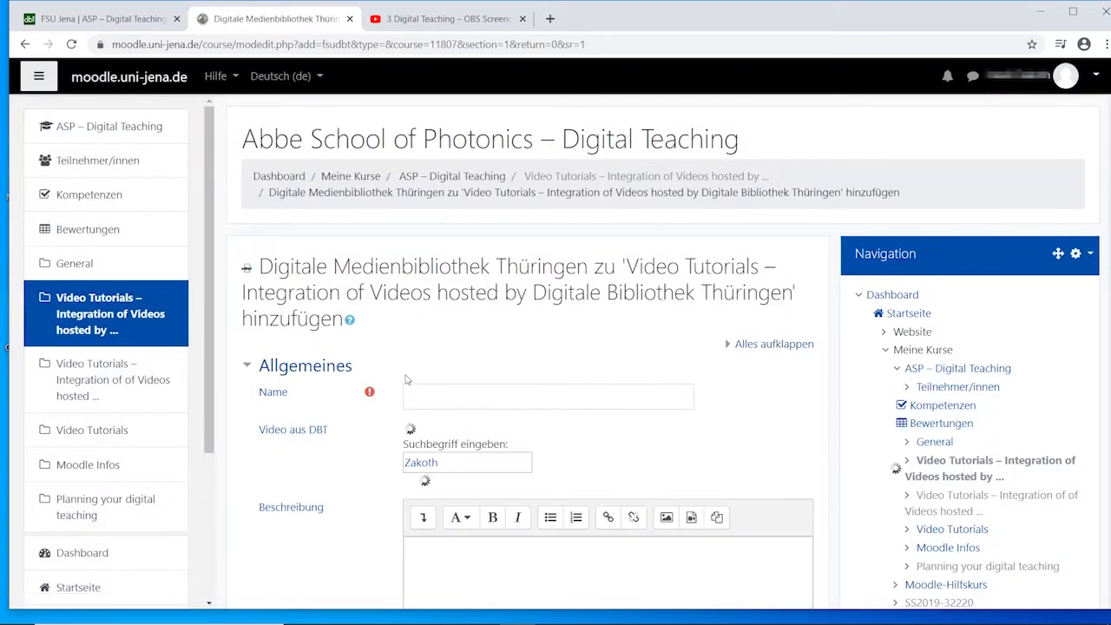
# Name the activity "3 Record lectures as Screencast" and pick the DBT video dbt_mods_00041089 using the search term "asp".
pyautogui.click(448, 405)
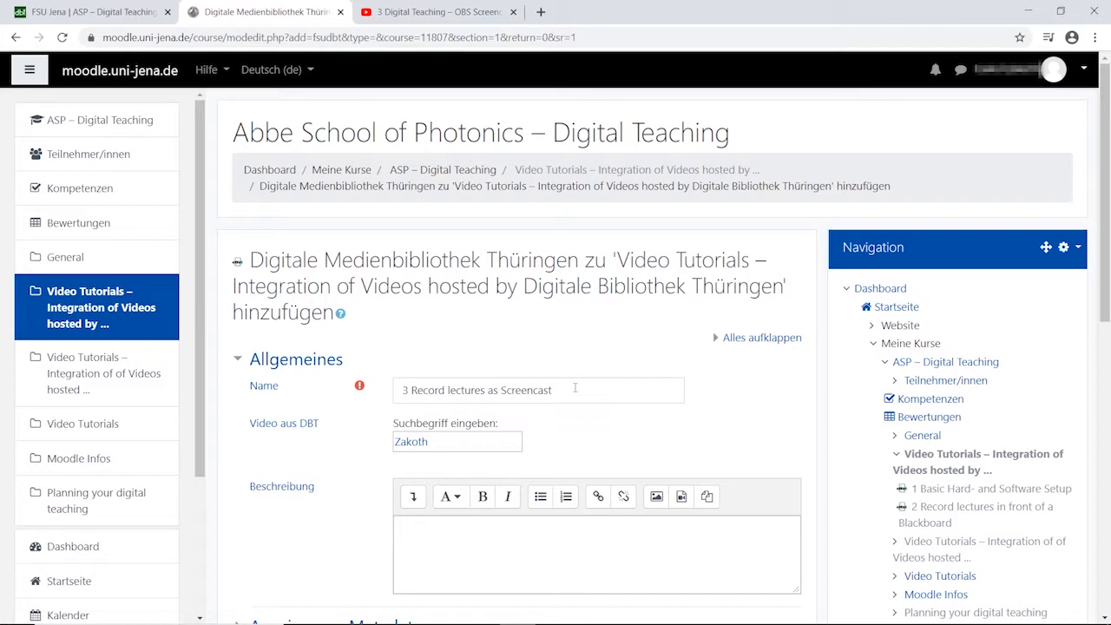
pyautogui.scroll(-2, 545, 377)
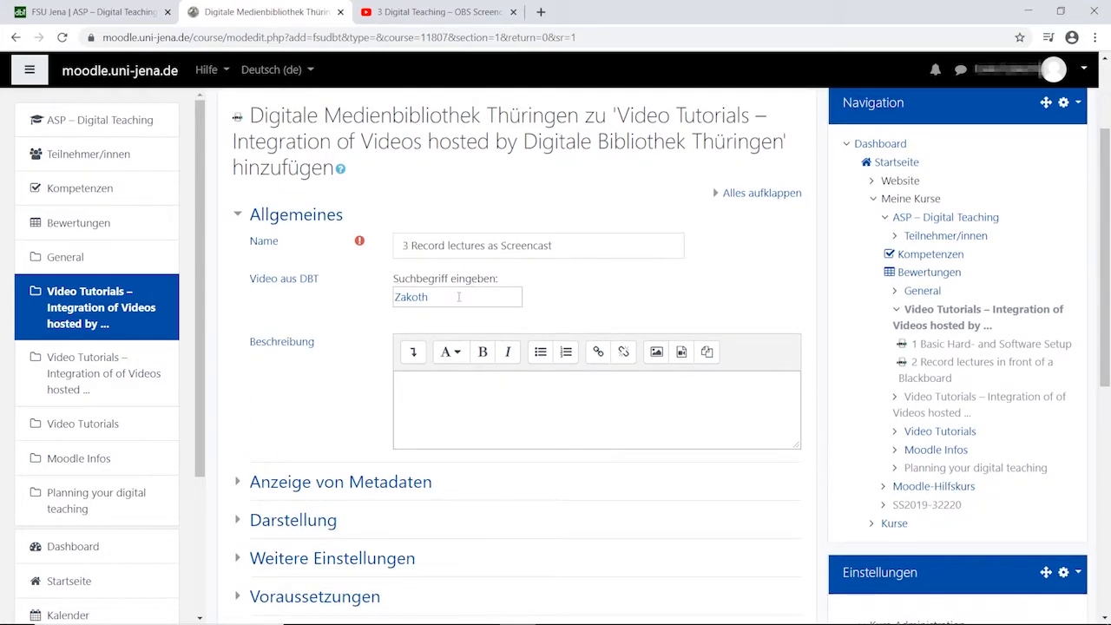
pyautogui.doubleClick(467, 298)
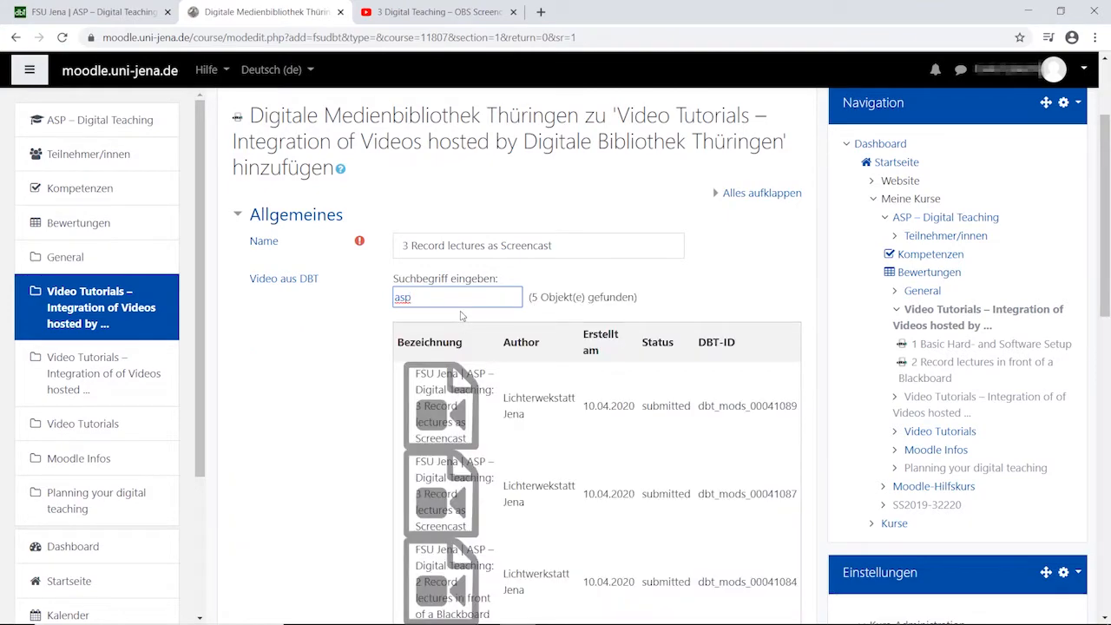
pyautogui.click(458, 432)
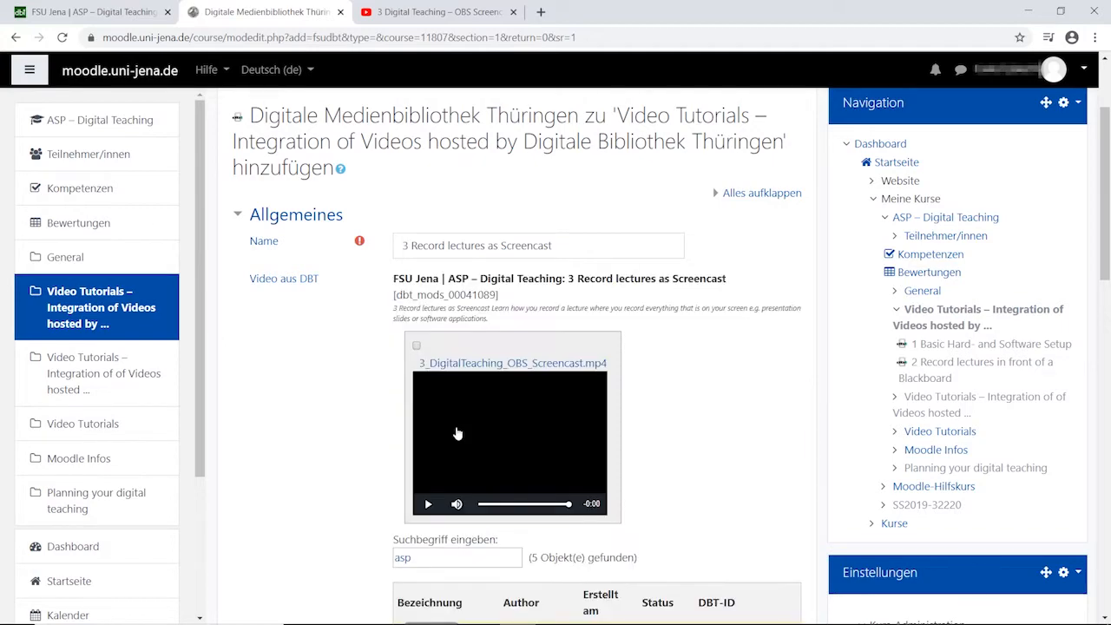
# Add a date prerequisite to the activity that allows access from 20 April 2020 at 00:00.
pyautogui.scroll(-1, 655, 469)
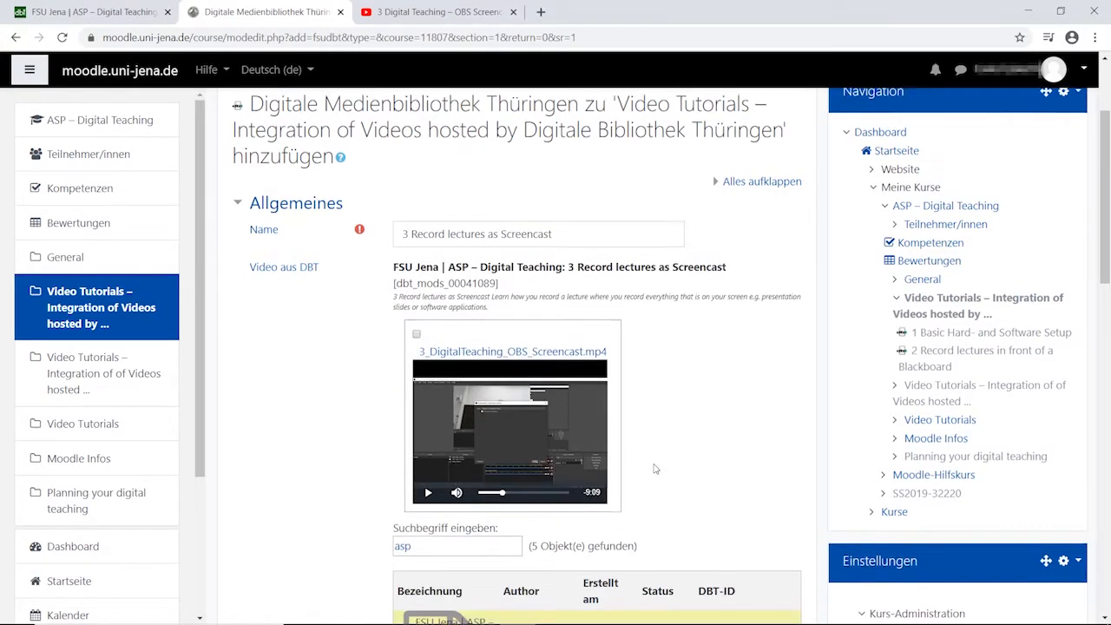
pyautogui.scroll(-5, 656, 469)
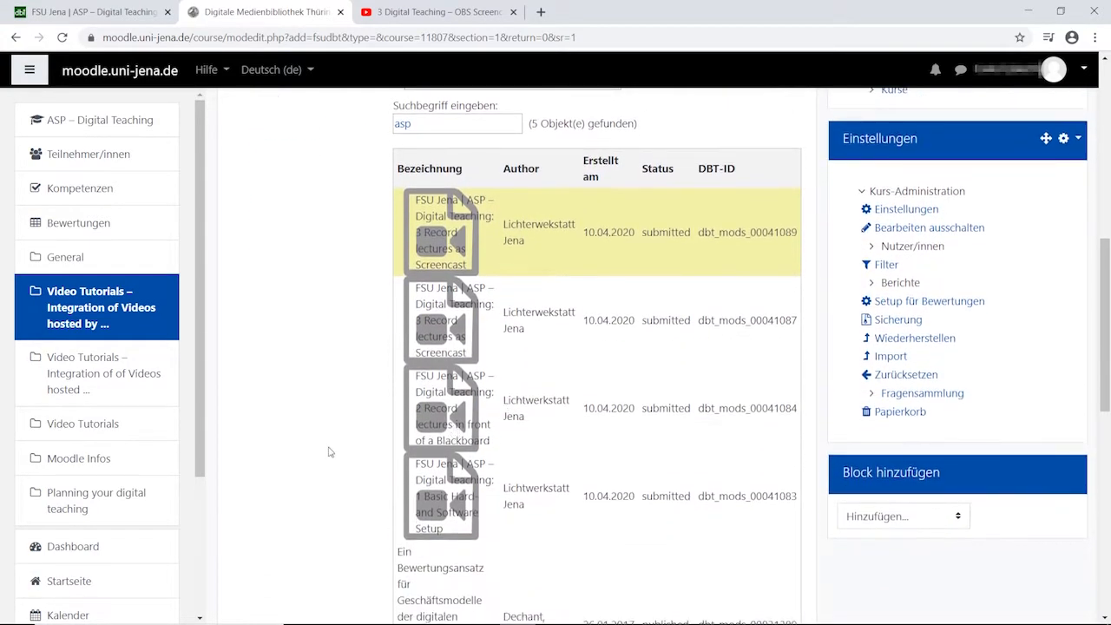
pyautogui.scroll(-8, 329, 451)
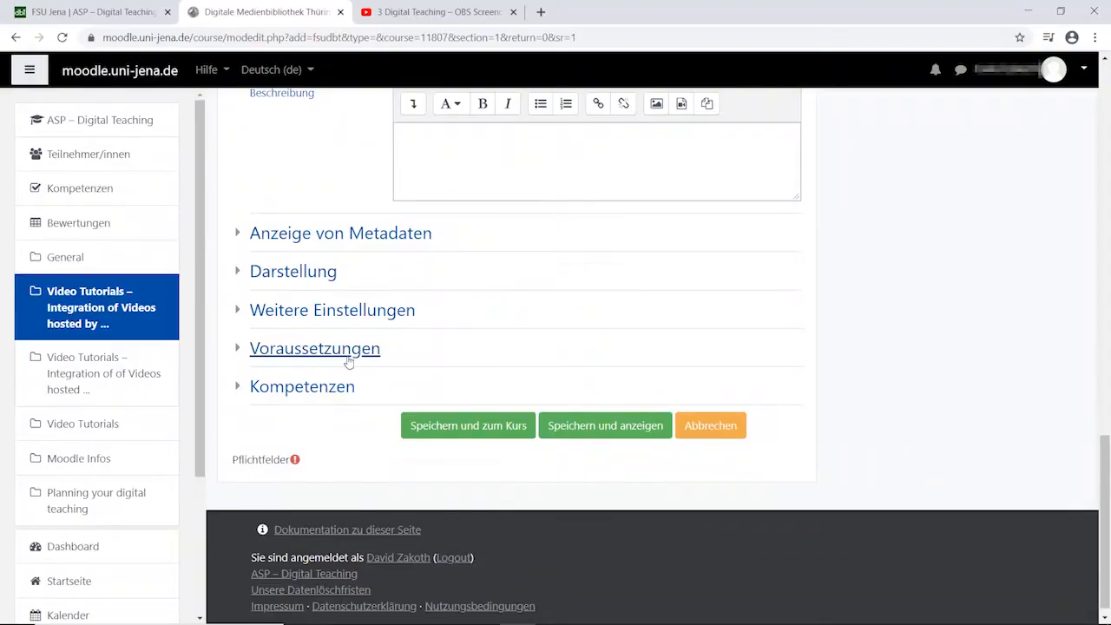
pyautogui.click(333, 354)
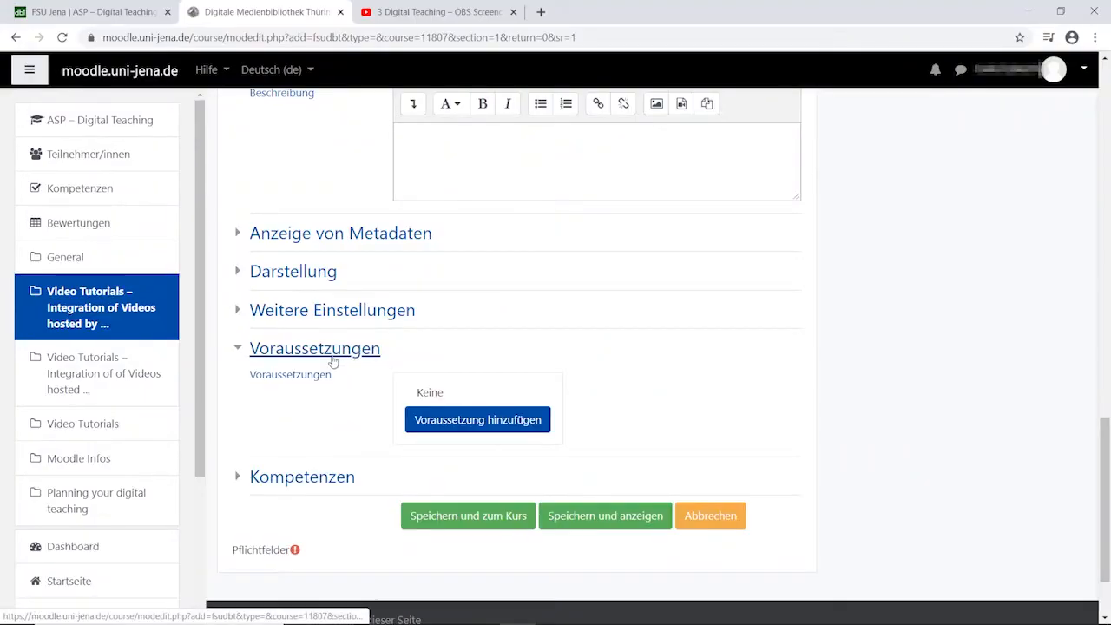
pyautogui.click(442, 424)
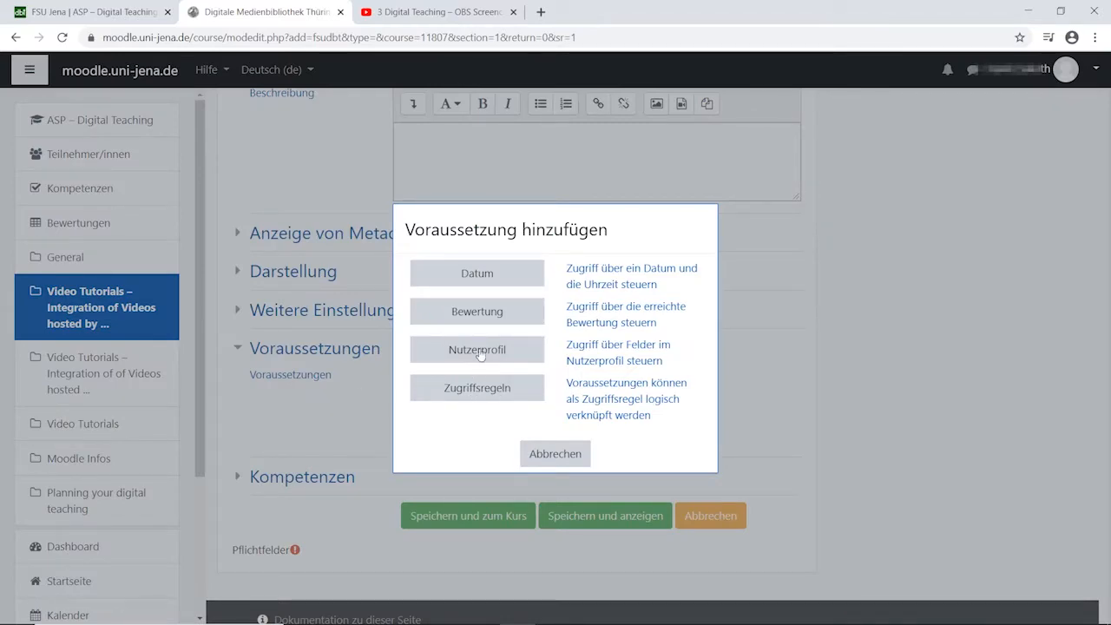
pyautogui.click(464, 283)
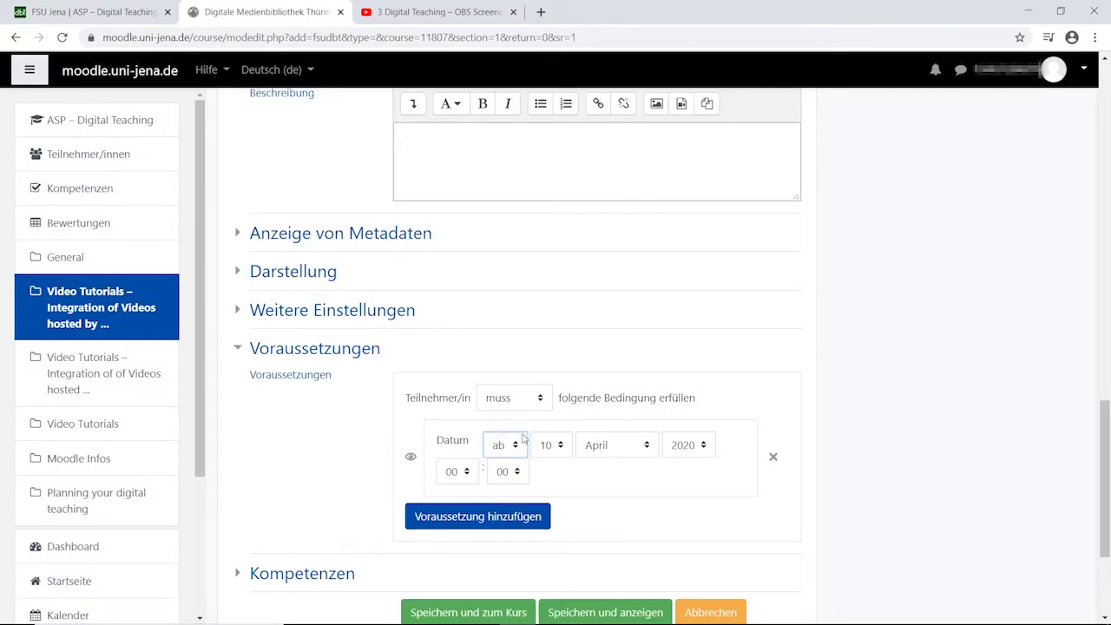
pyautogui.click(552, 446)
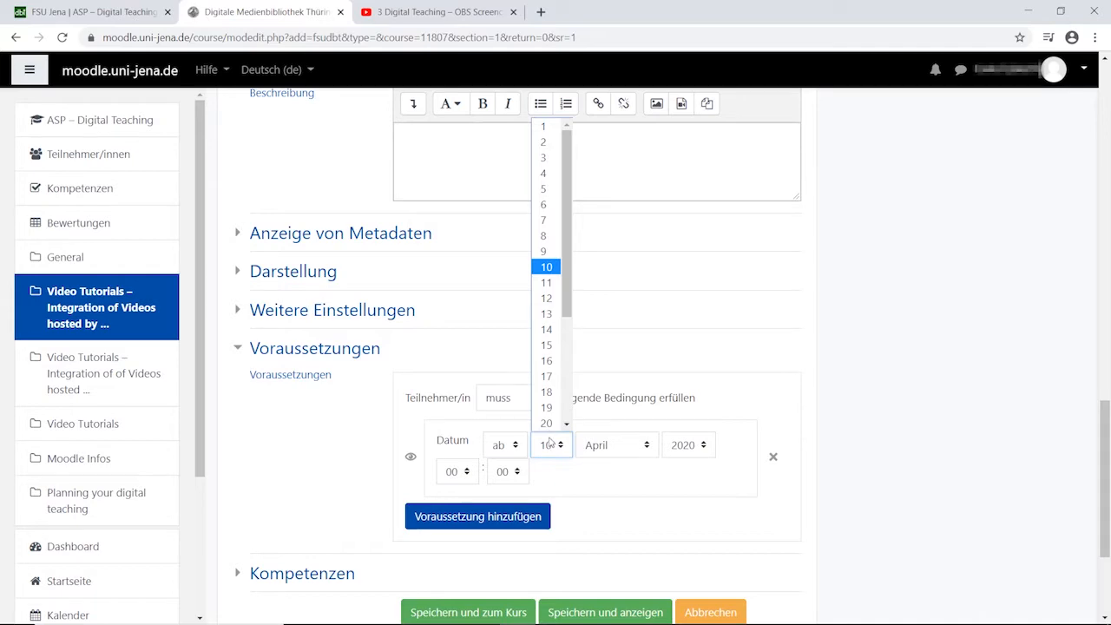
pyautogui.click(546, 399)
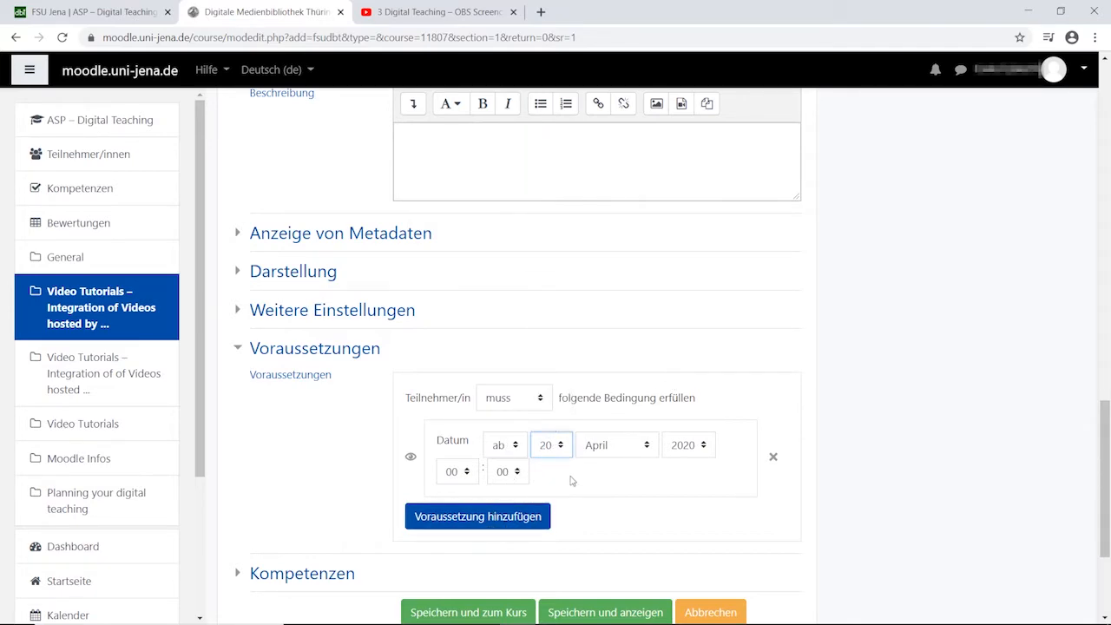
# Remove the date prerequisite from the activity, save it and return to the course.
pyautogui.scroll(-2, 570, 478)
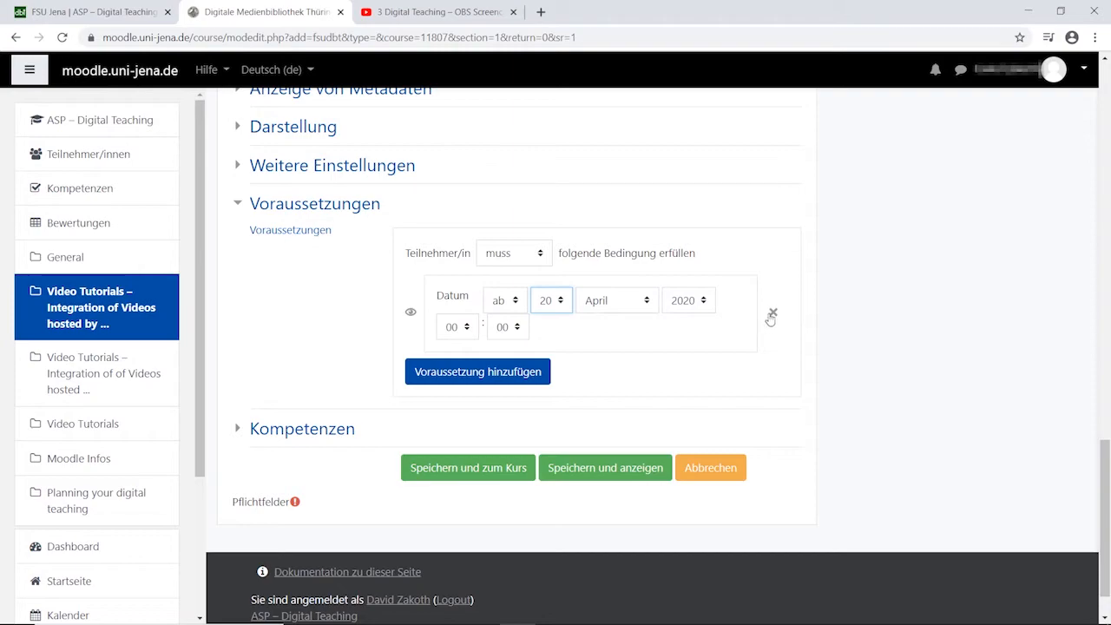
pyautogui.click(770, 316)
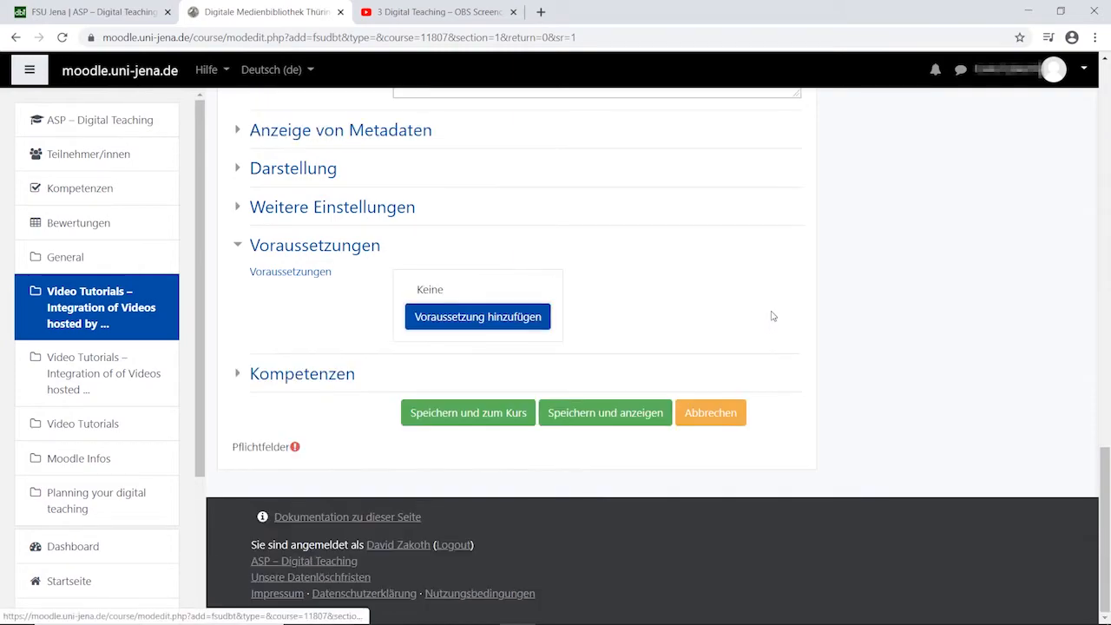
pyautogui.click(468, 418)
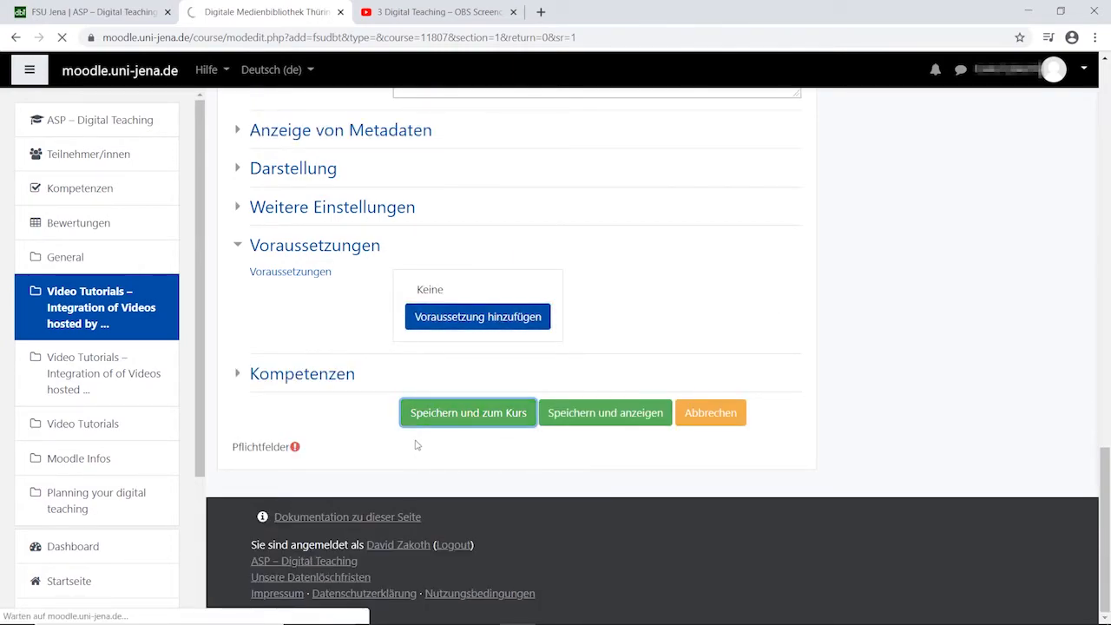
# Open the activity "3 Record lectures as Screencast" from the course section and play its video.
pyautogui.scroll(-3, 469, 435)
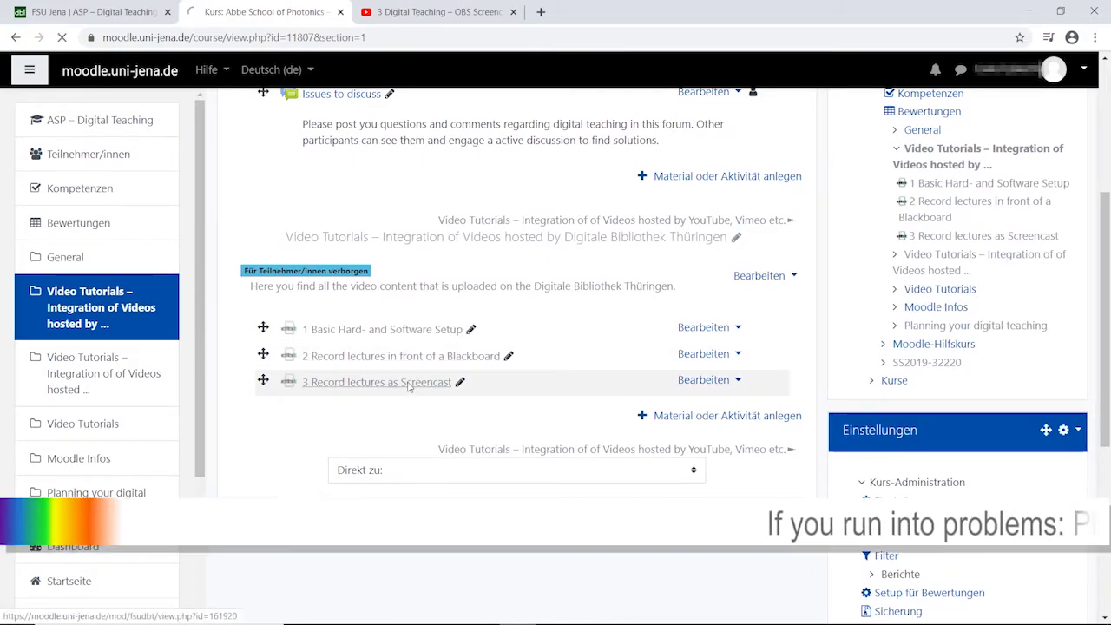
pyautogui.click(408, 383)
pyautogui.scroll(-1, 408, 388)
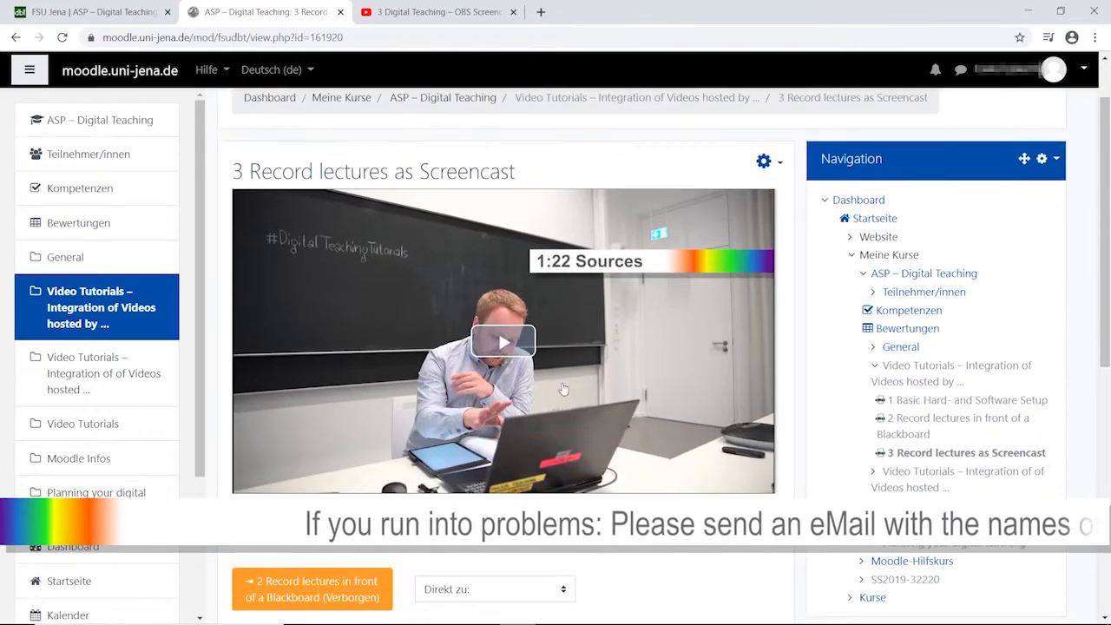
pyautogui.click(501, 344)
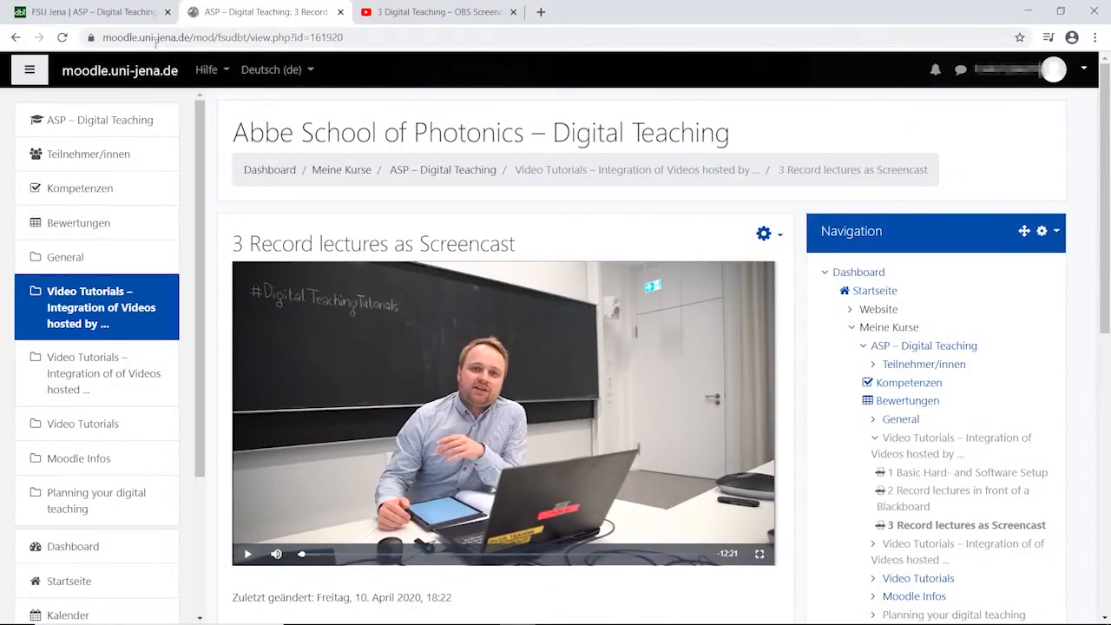
# Return to the course overview and open the section for videos hosted by YouTube, Vimeo etc.
pyautogui.click(123, 129)
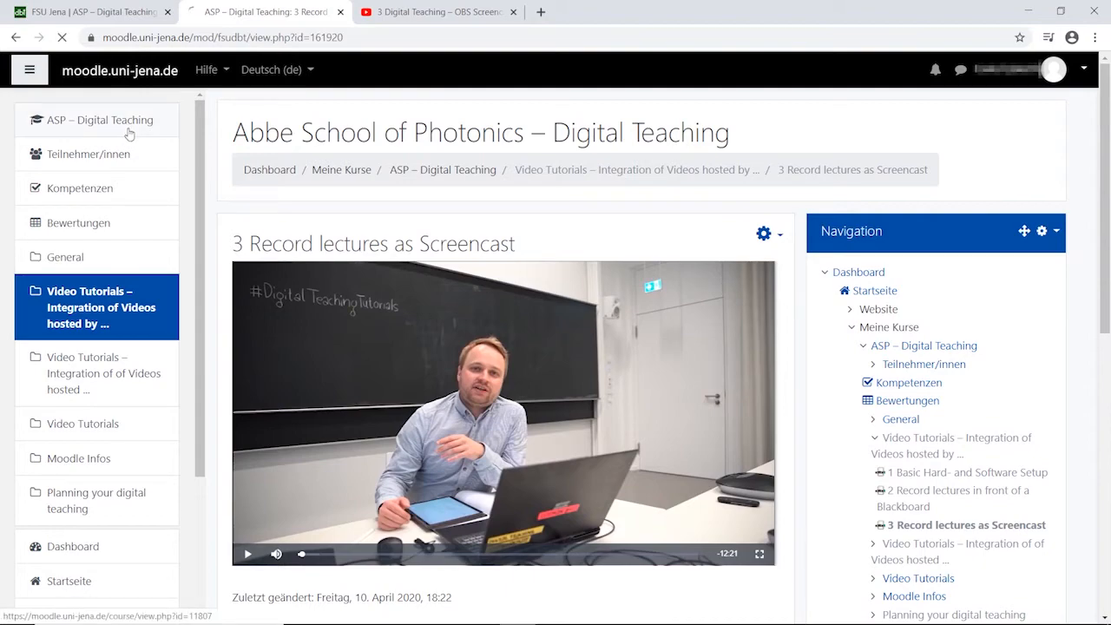
pyautogui.scroll(-2, 458, 283)
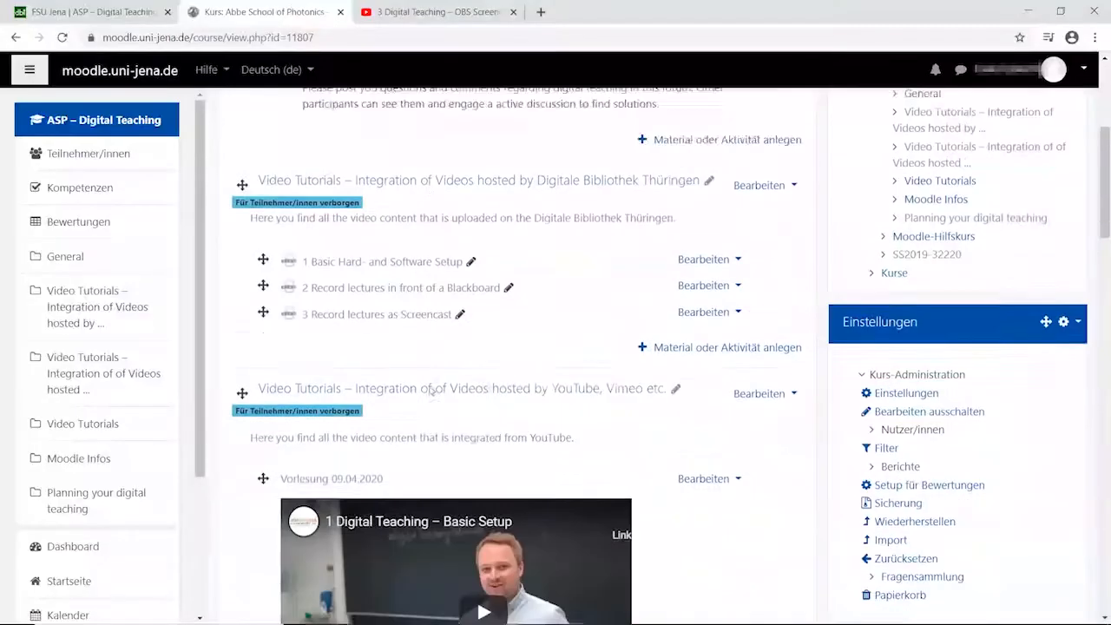
pyautogui.scroll(-1, 431, 392)
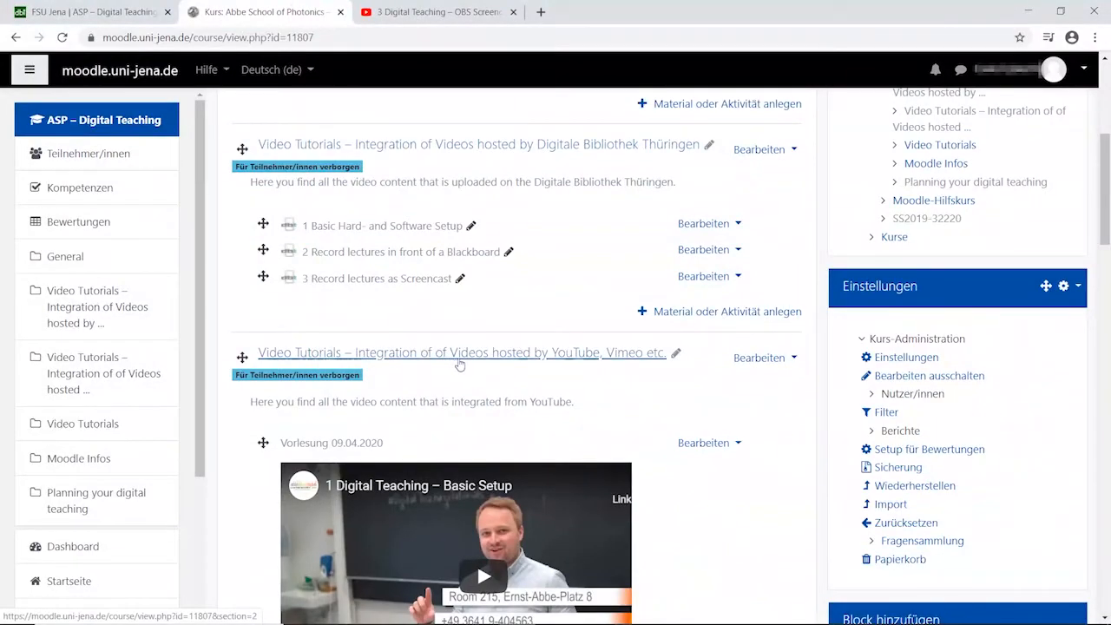
pyautogui.click(480, 356)
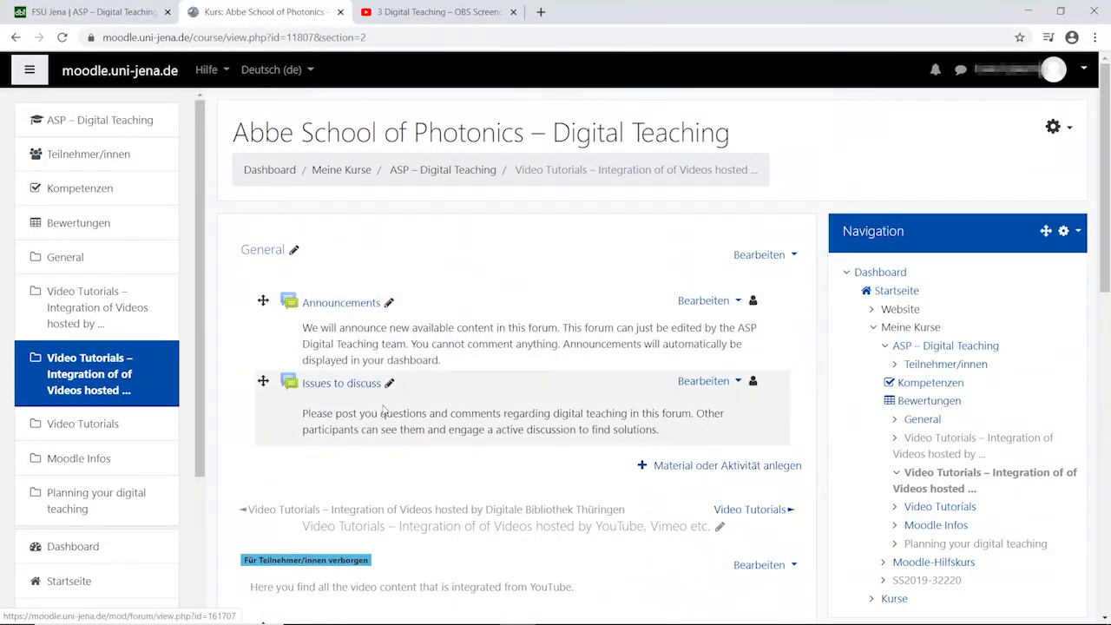
# Add a Textfeld to the General section and enter the text "Lecture 10: 20.04.2020".
pyautogui.scroll(-5, 443, 410)
pyautogui.scroll(-4, 779, 276)
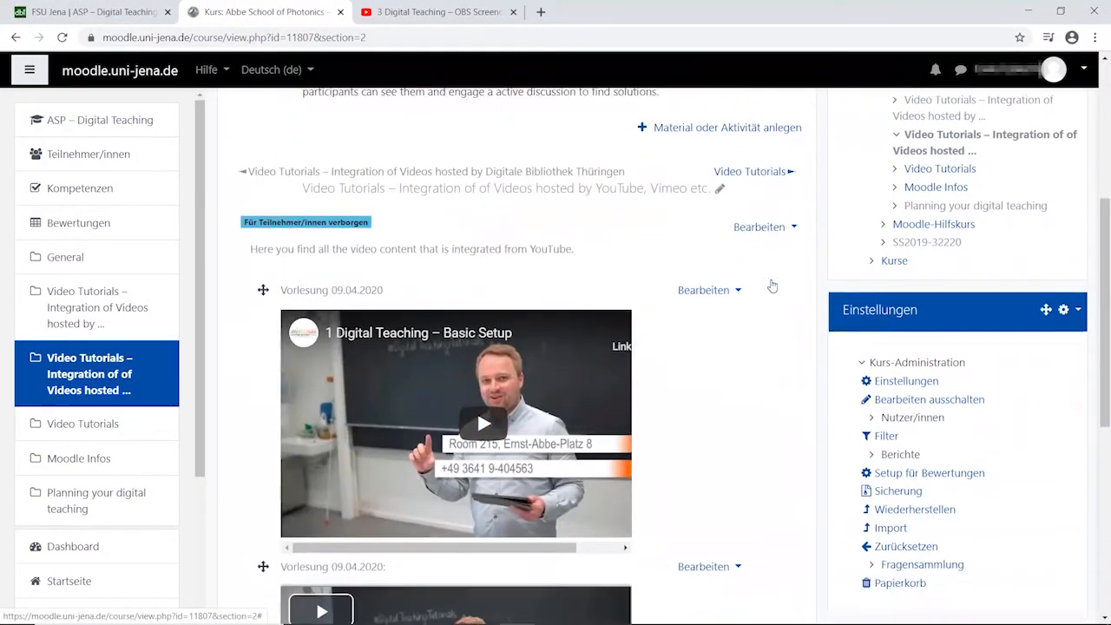
pyautogui.scroll(7, 779, 300)
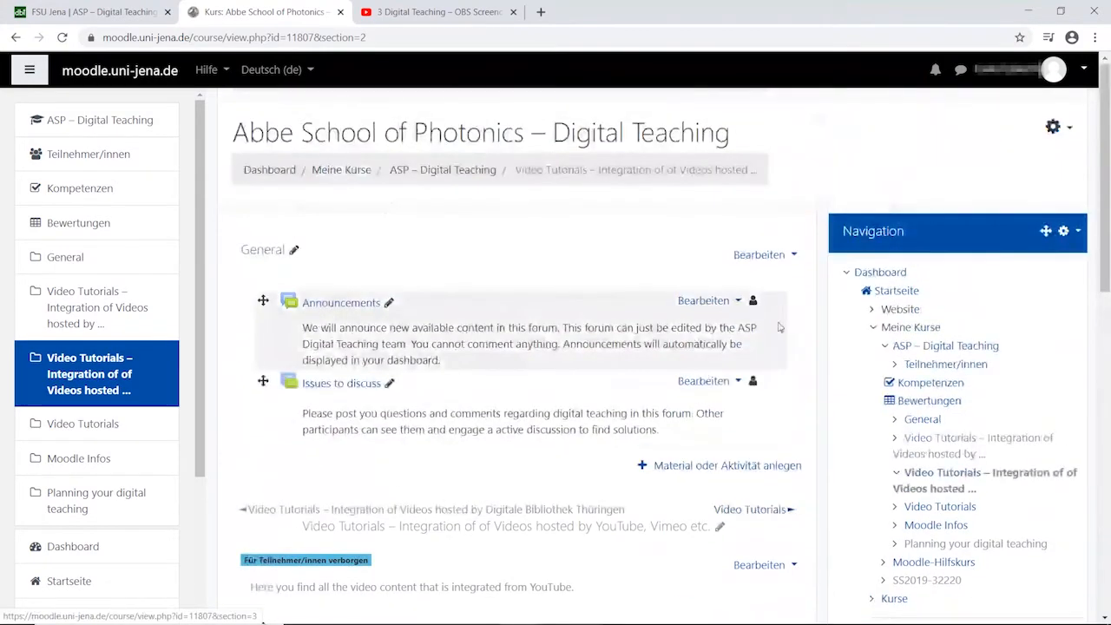
pyautogui.click(727, 466)
pyautogui.scroll(-5, 401, 432)
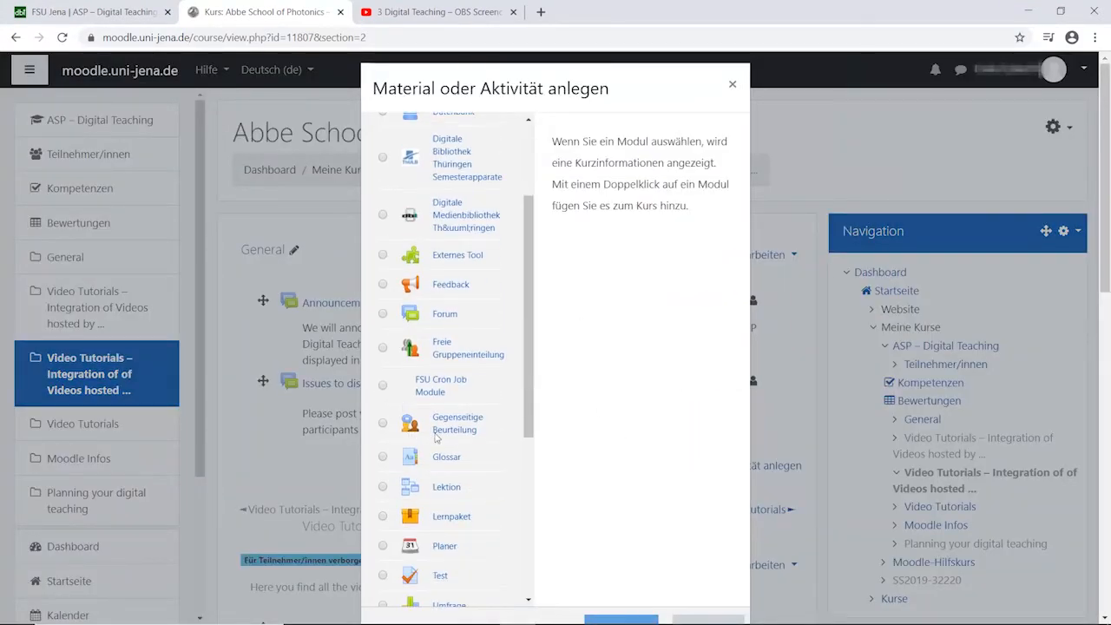
pyautogui.scroll(-2, 478, 453)
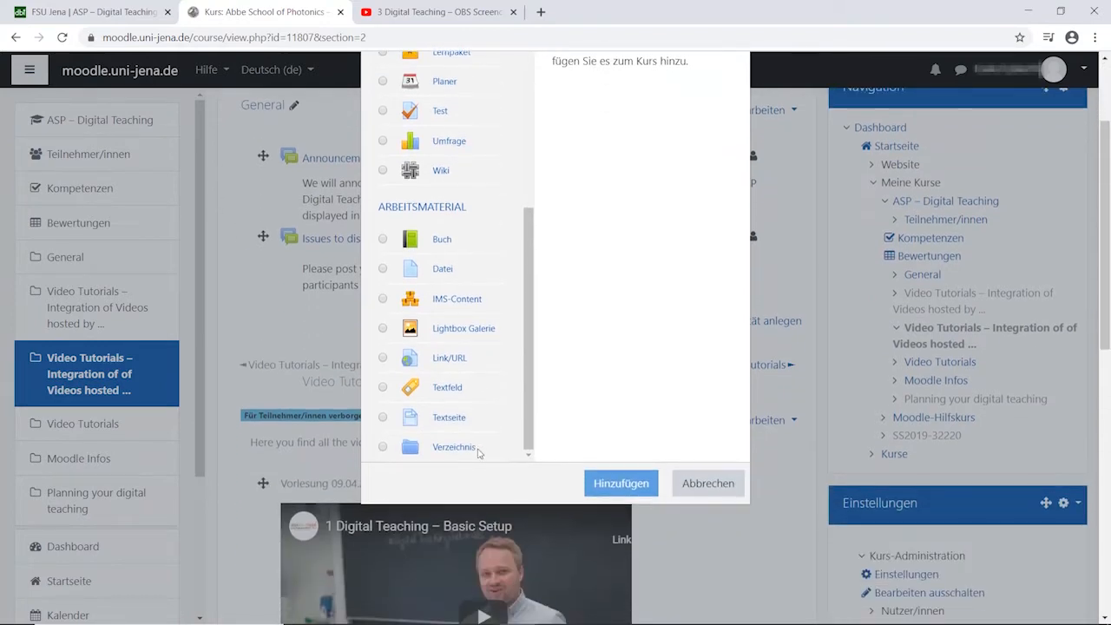
pyautogui.click(383, 390)
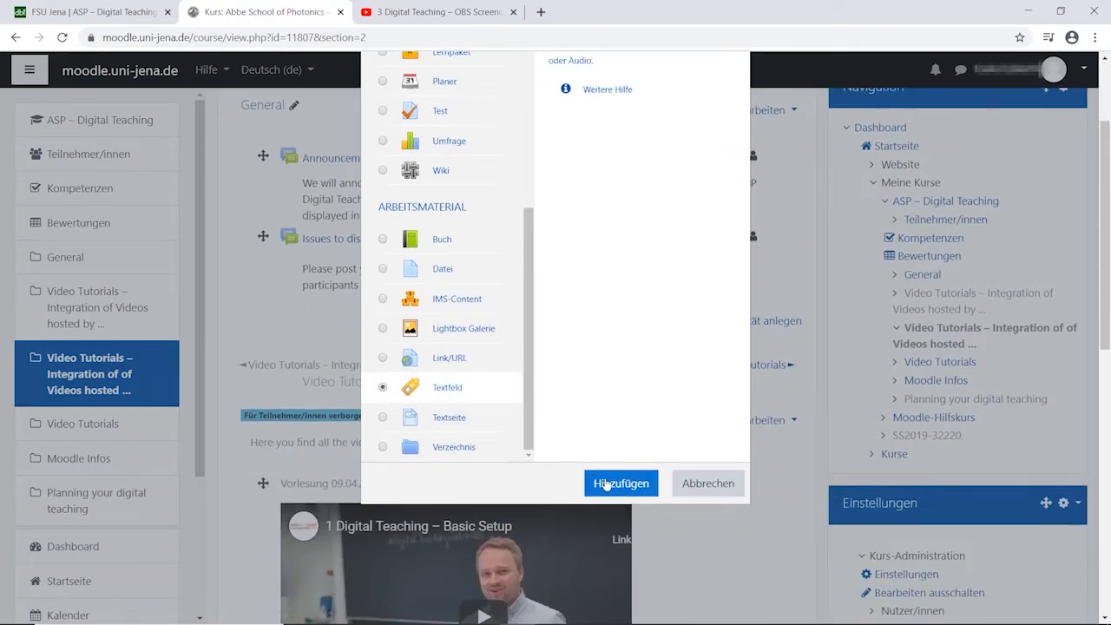
pyautogui.click(607, 485)
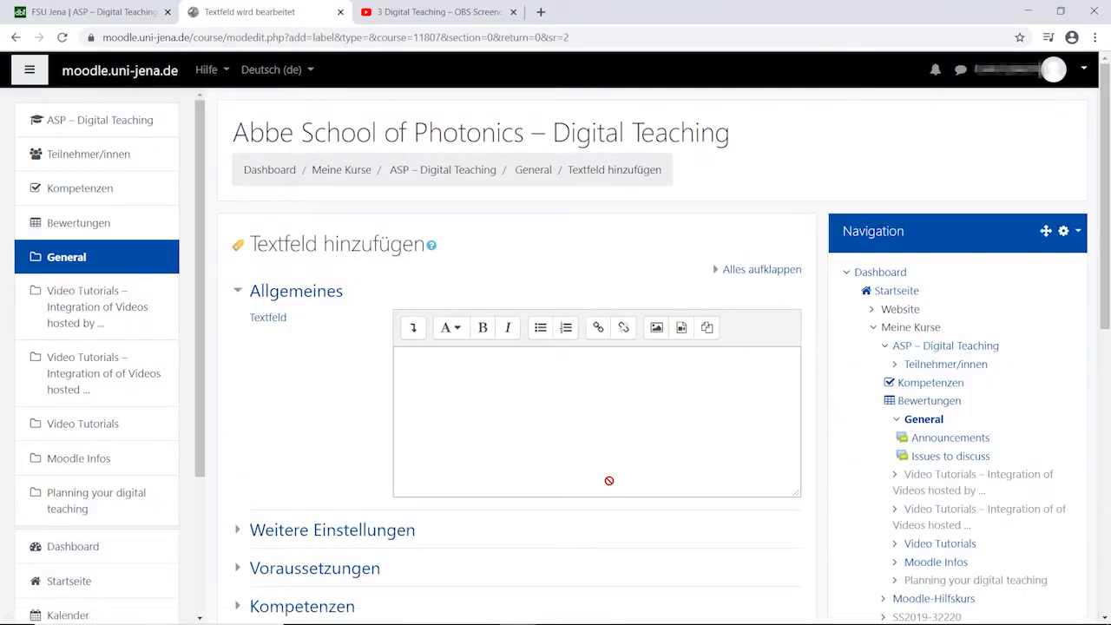
pyautogui.click(563, 404)
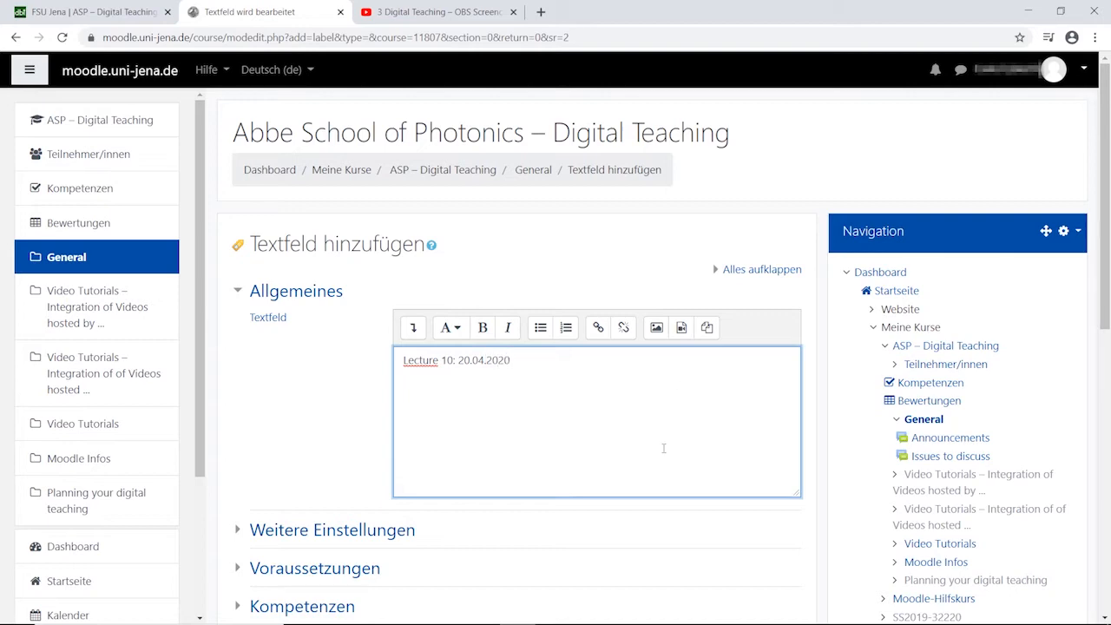
# Insert the YouTube video "3 Digital Teaching – OBS Screencast Recording" by its URL as video media in the Textfeld, and save to the course.
pyautogui.click(683, 334)
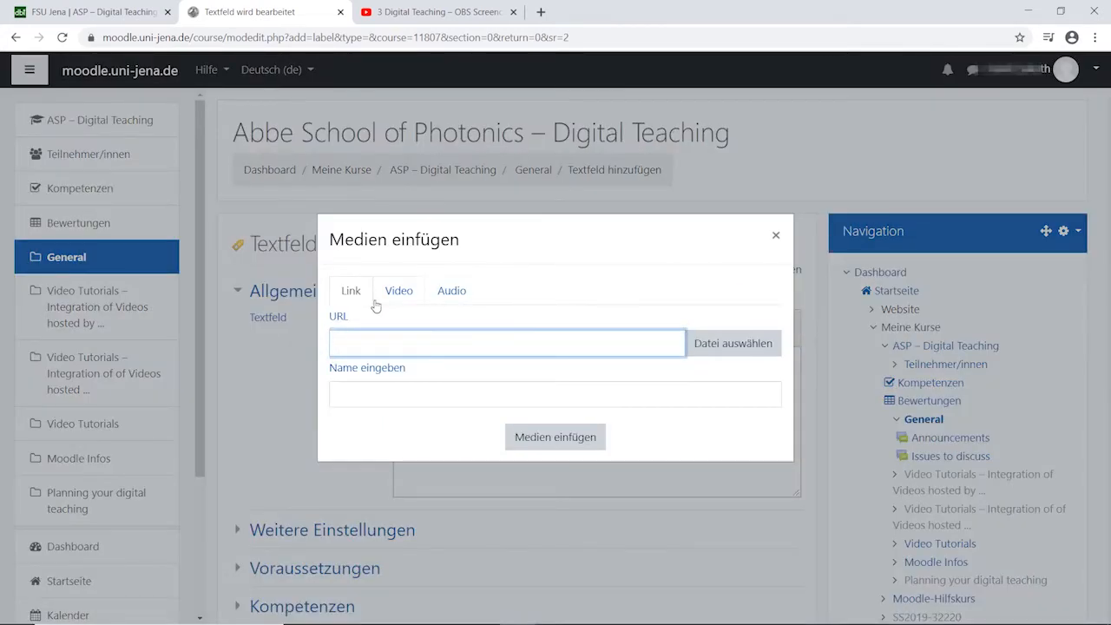
pyautogui.click(399, 291)
pyautogui.click(401, 344)
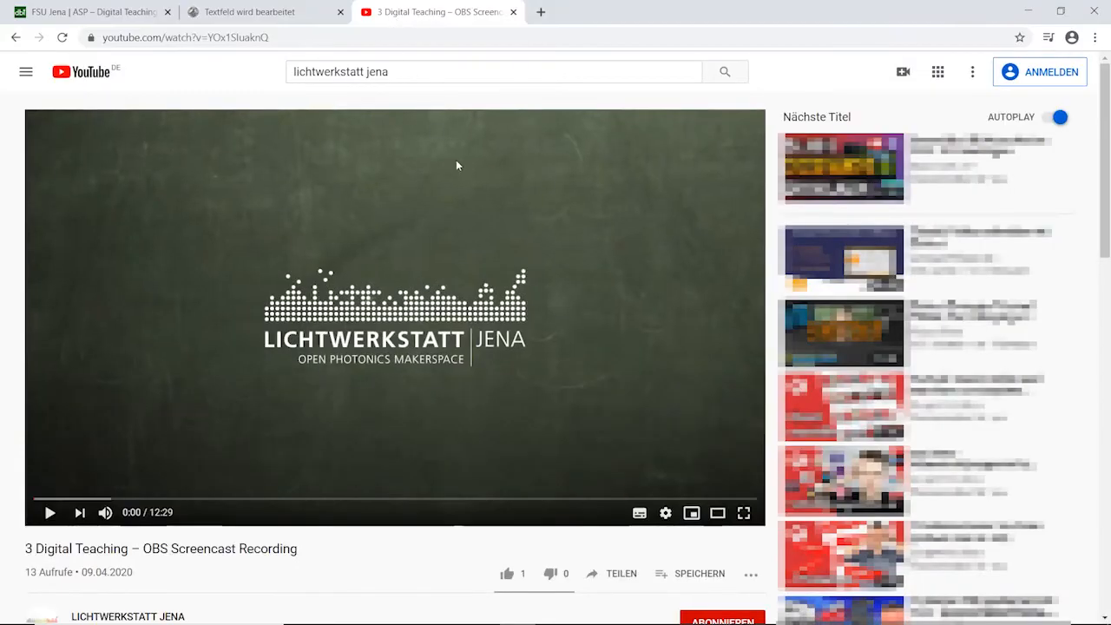
pyautogui.rightClick(403, 283)
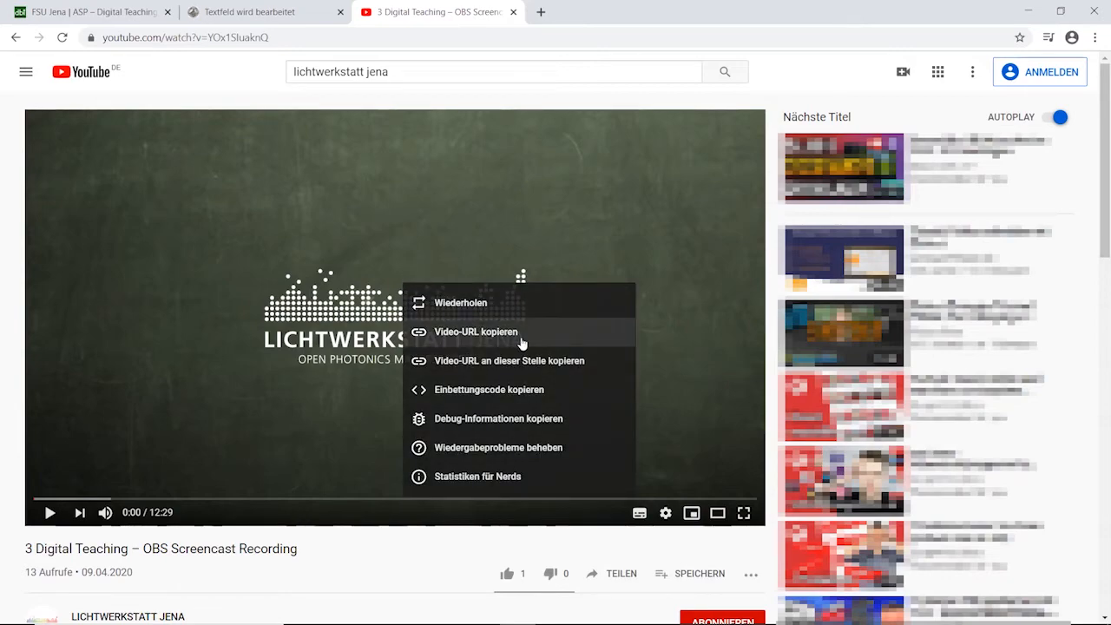
pyautogui.click(460, 335)
pyautogui.click(219, 18)
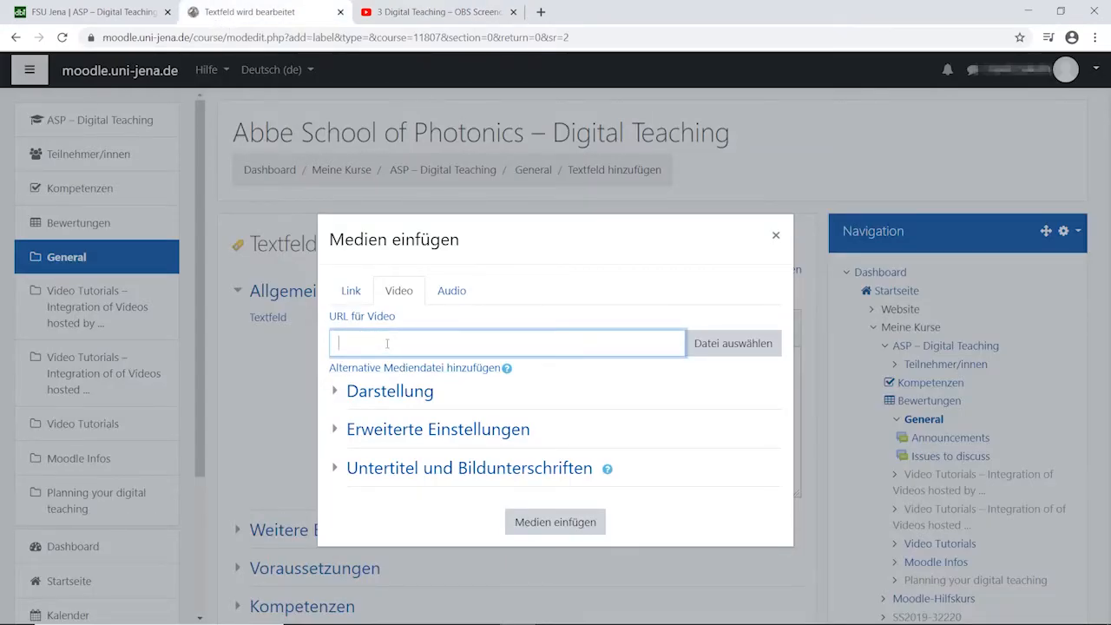
pyautogui.write('https://youtu.be/YOx1SluaknQ')
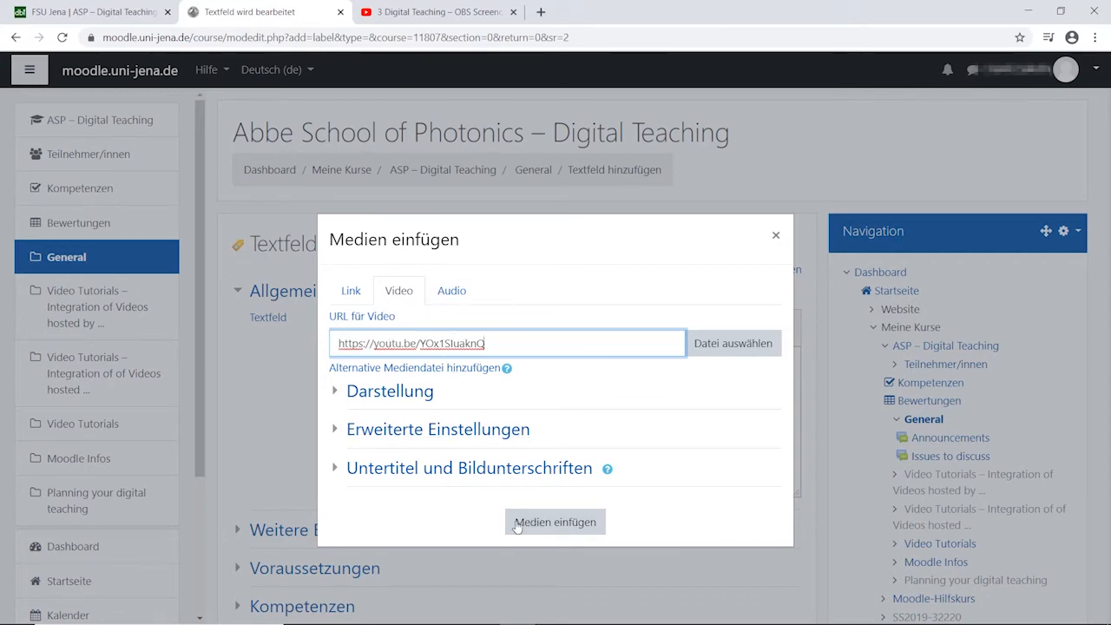
pyautogui.click(558, 526)
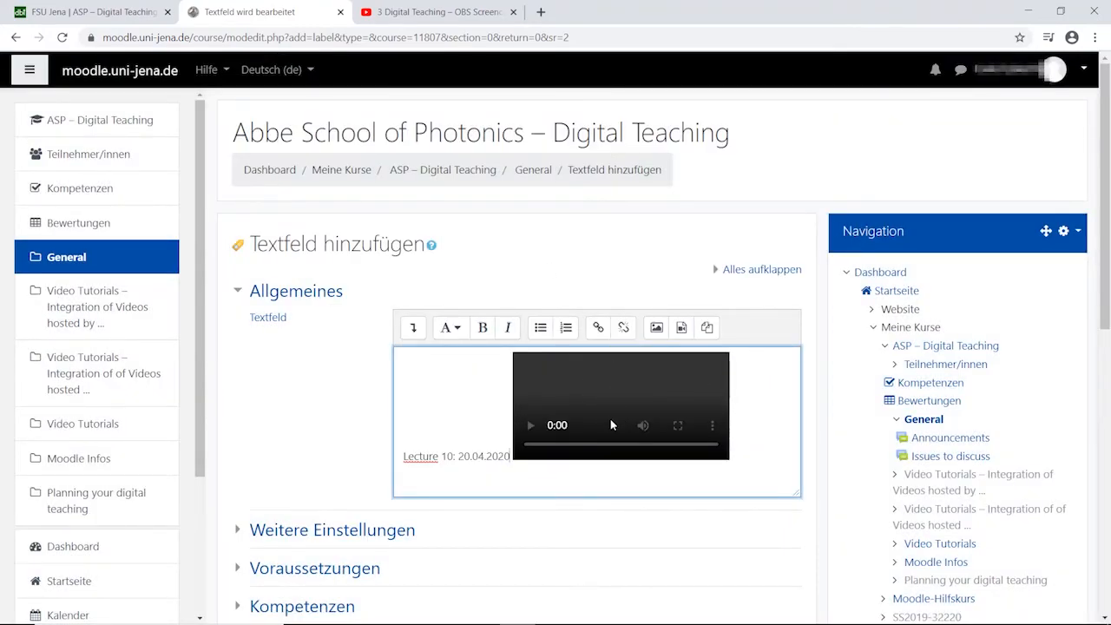
pyautogui.scroll(-3, 622, 417)
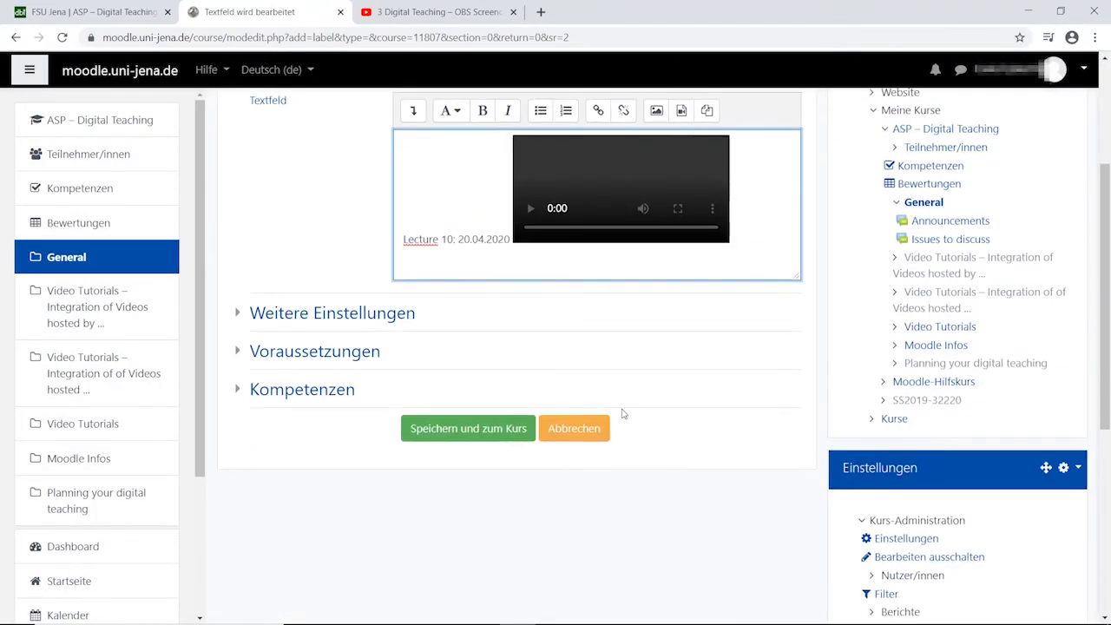
pyautogui.click(503, 428)
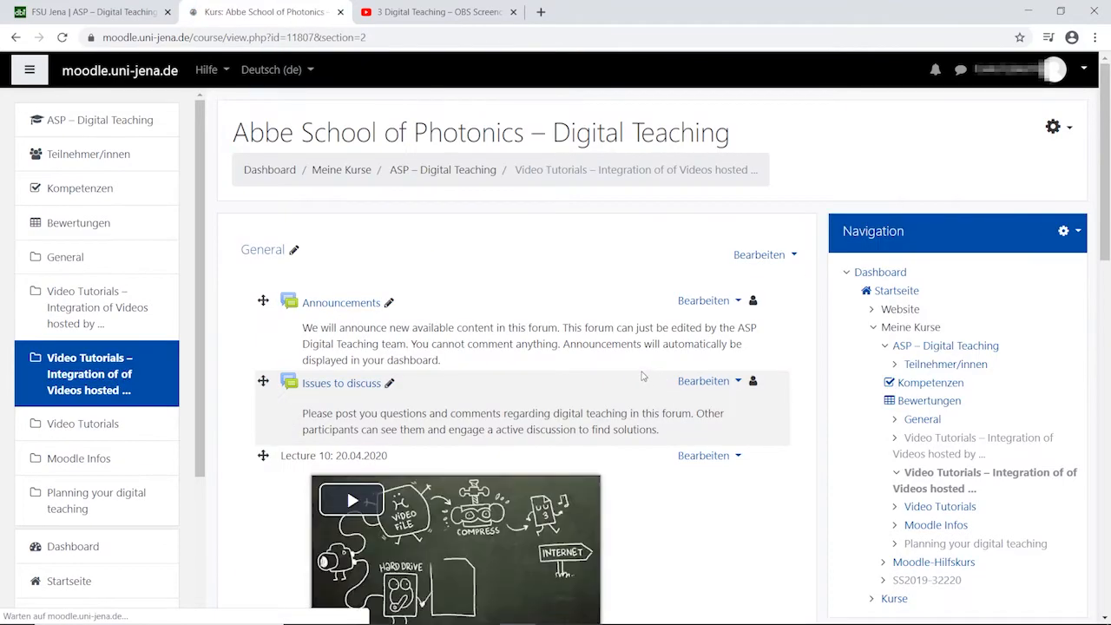
# Play the embedded video under "Lecture 10: 20.04.2020" and show it in full screen.
pyautogui.scroll(-3, 642, 376)
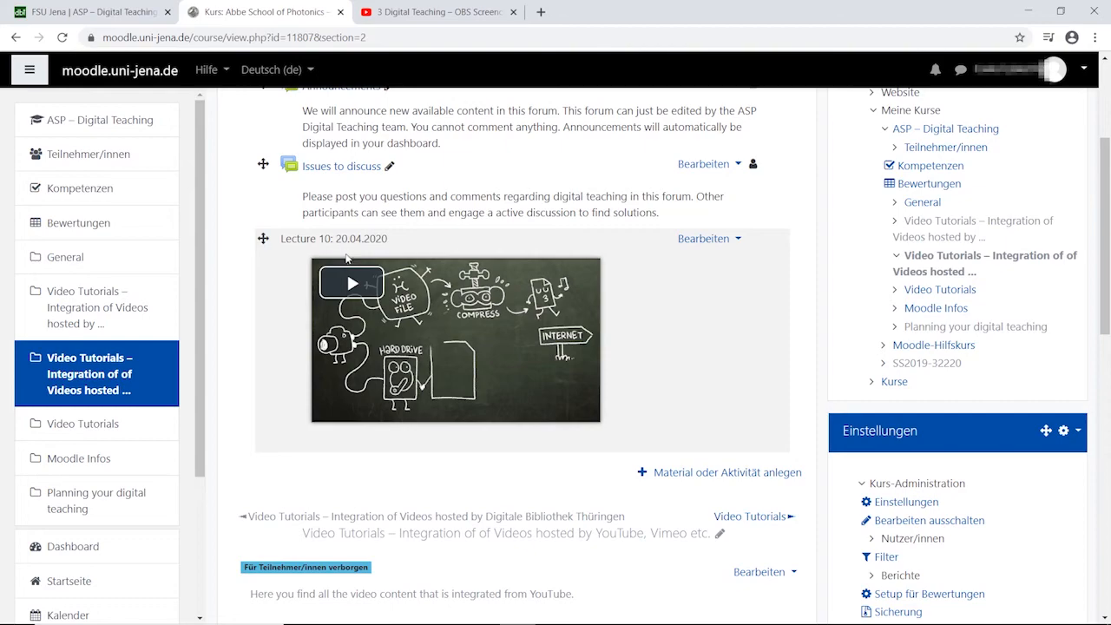
pyautogui.click(351, 287)
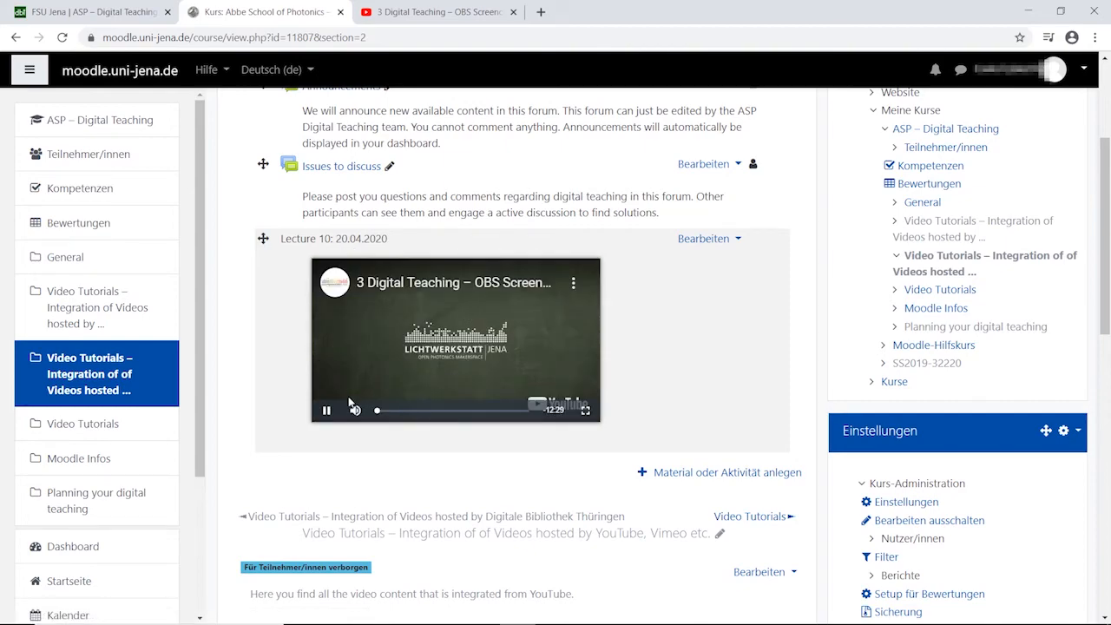
pyautogui.click(585, 410)
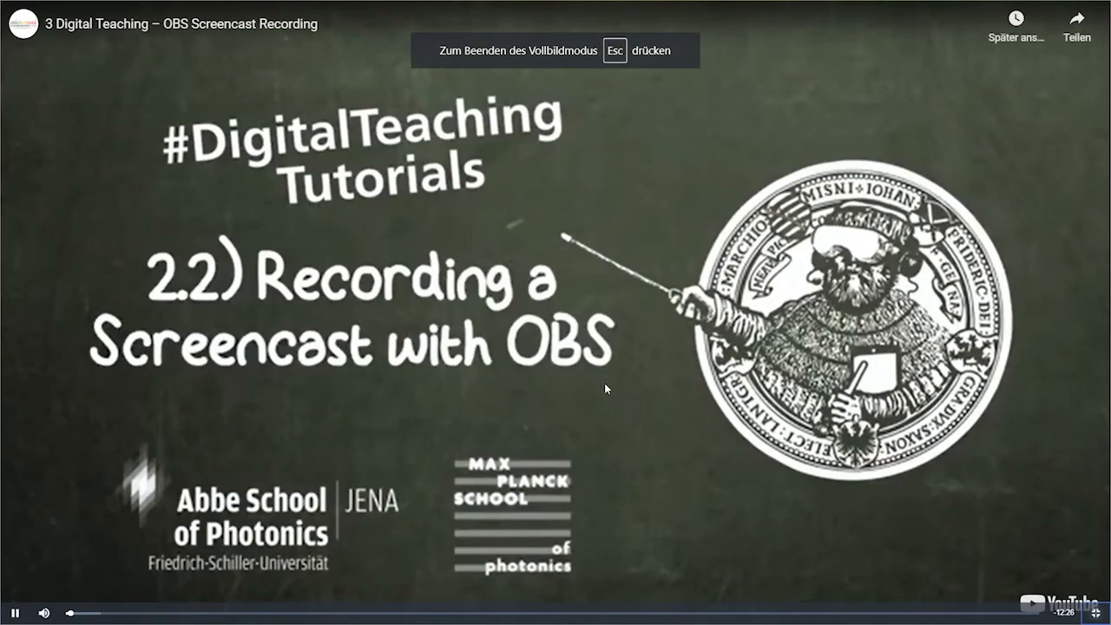